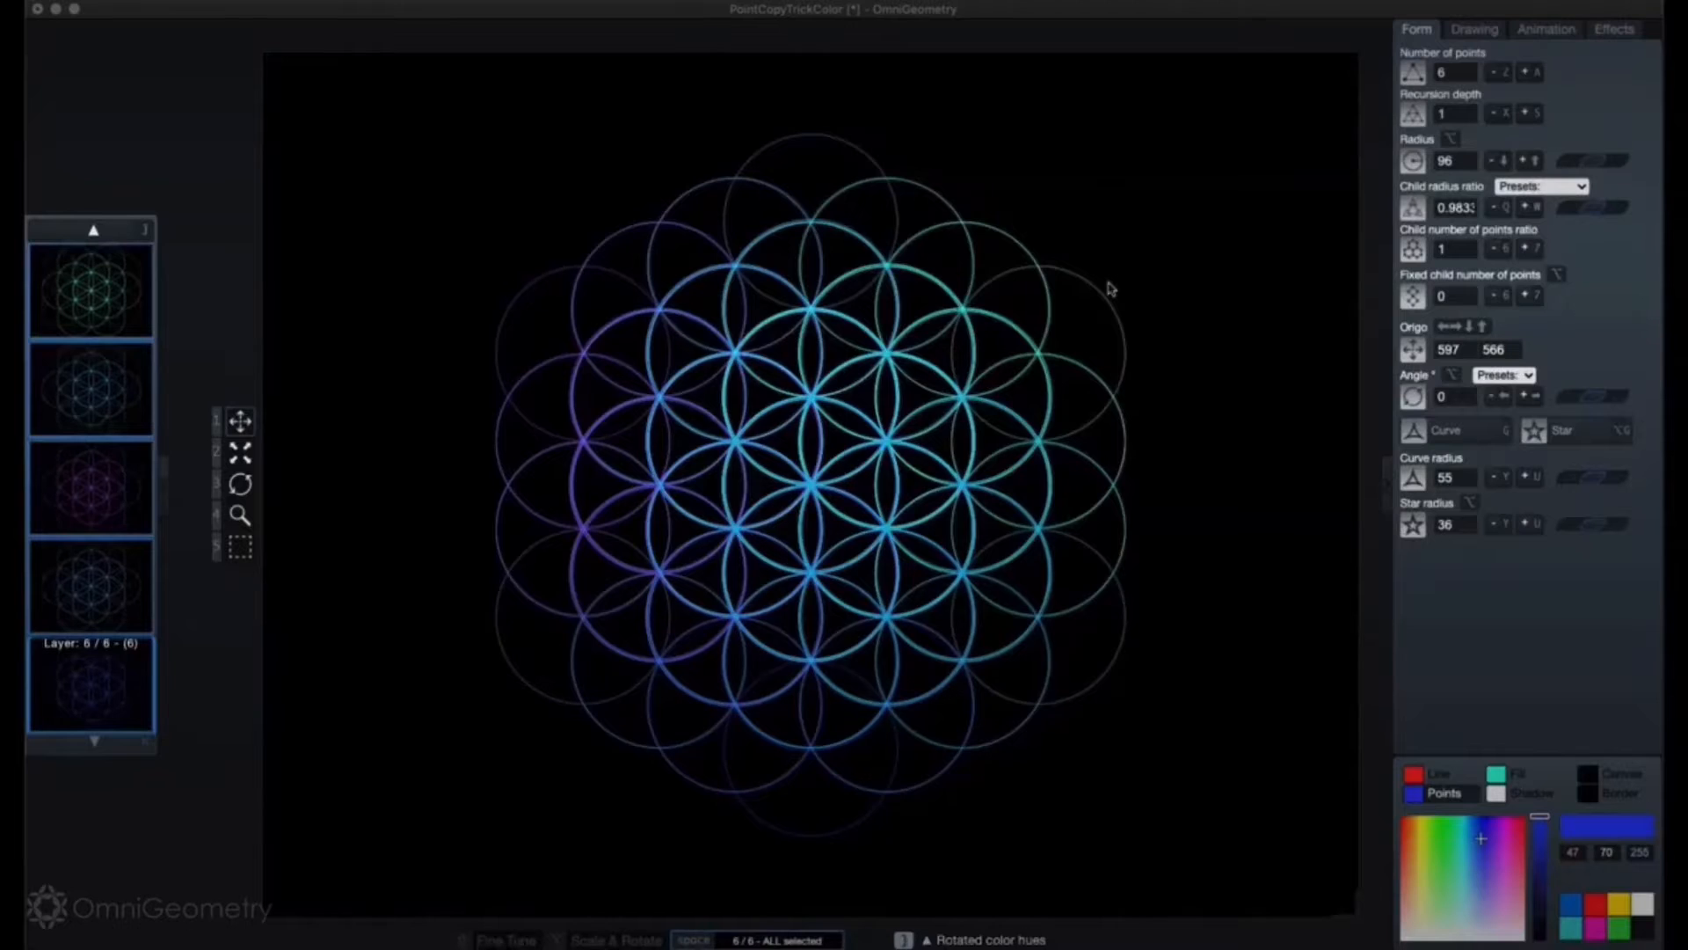
Step: Rotate the color hues of all six selected layers through the spectrum and back to the blue-teal scheme
key("alt")
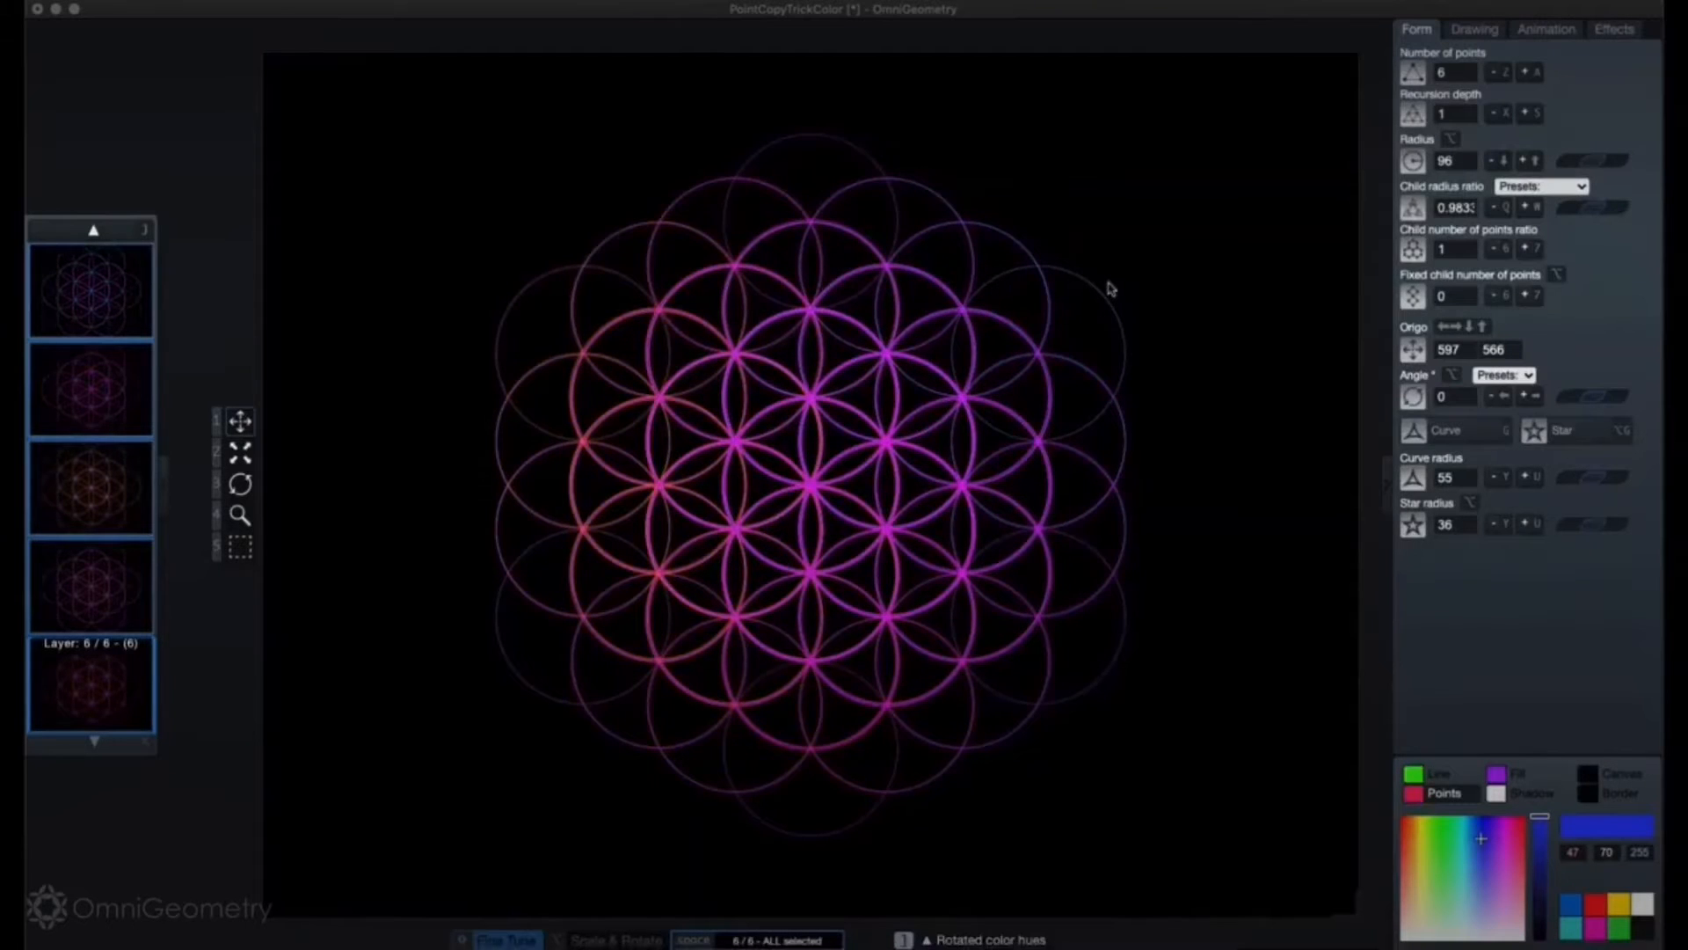
key("alt+h")
key("alt+h")
key("alt+h")
key("alt+h")
key("alt+h")
key("alt+h")
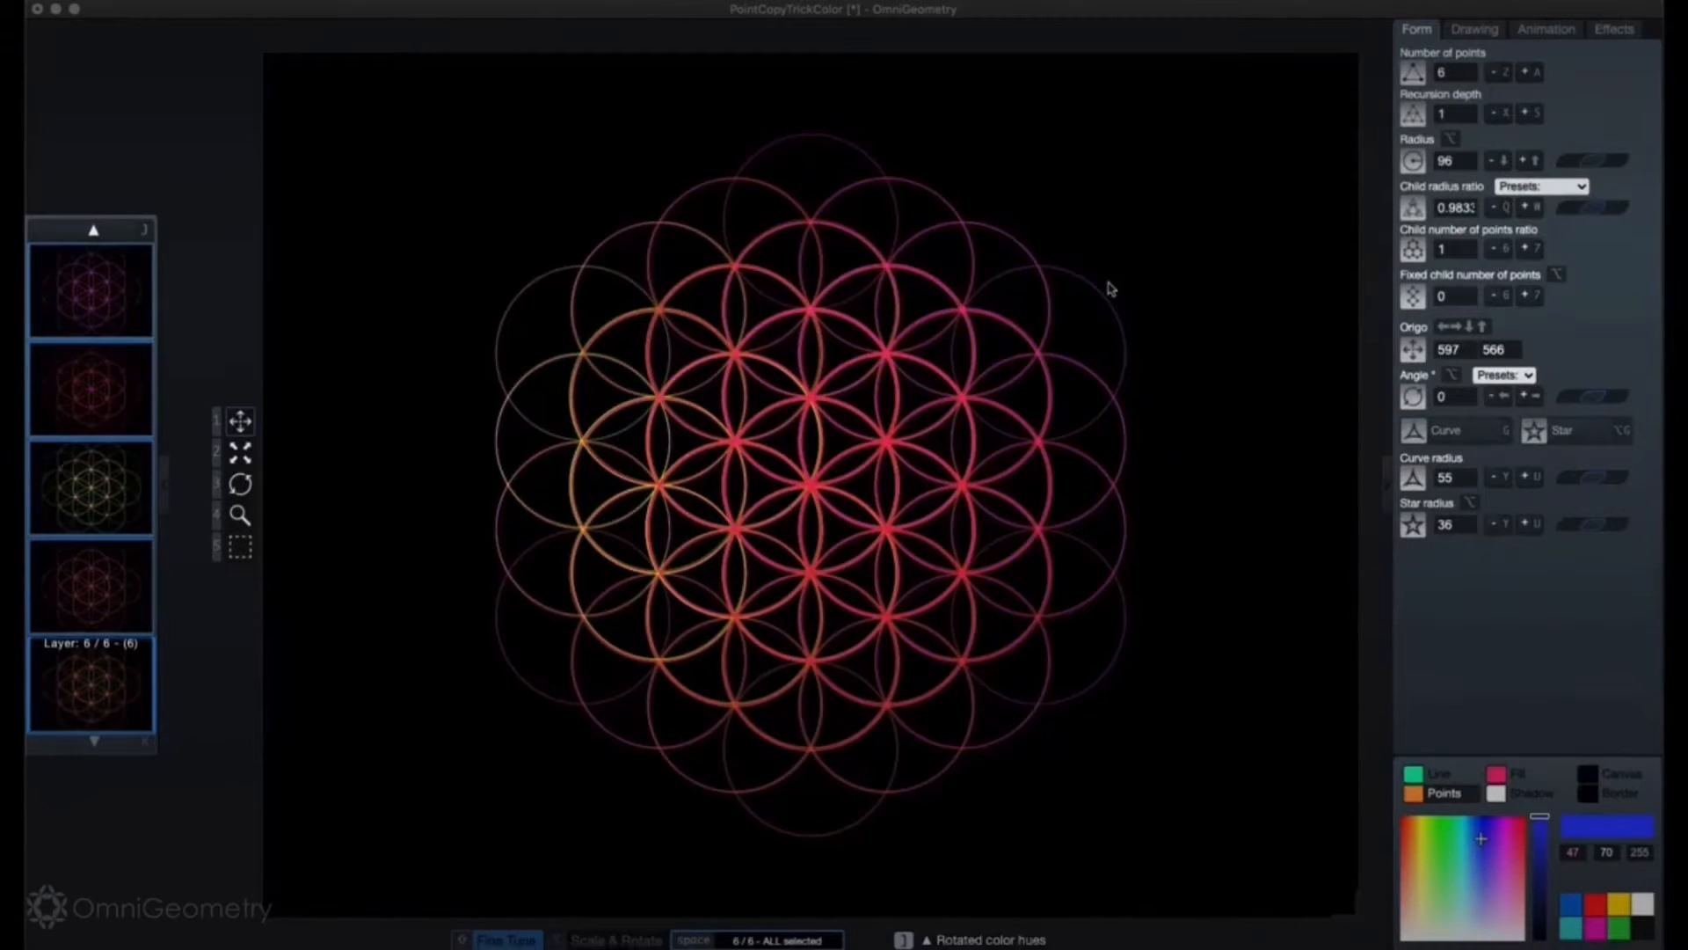
key("alt+h")
key("alt+h")
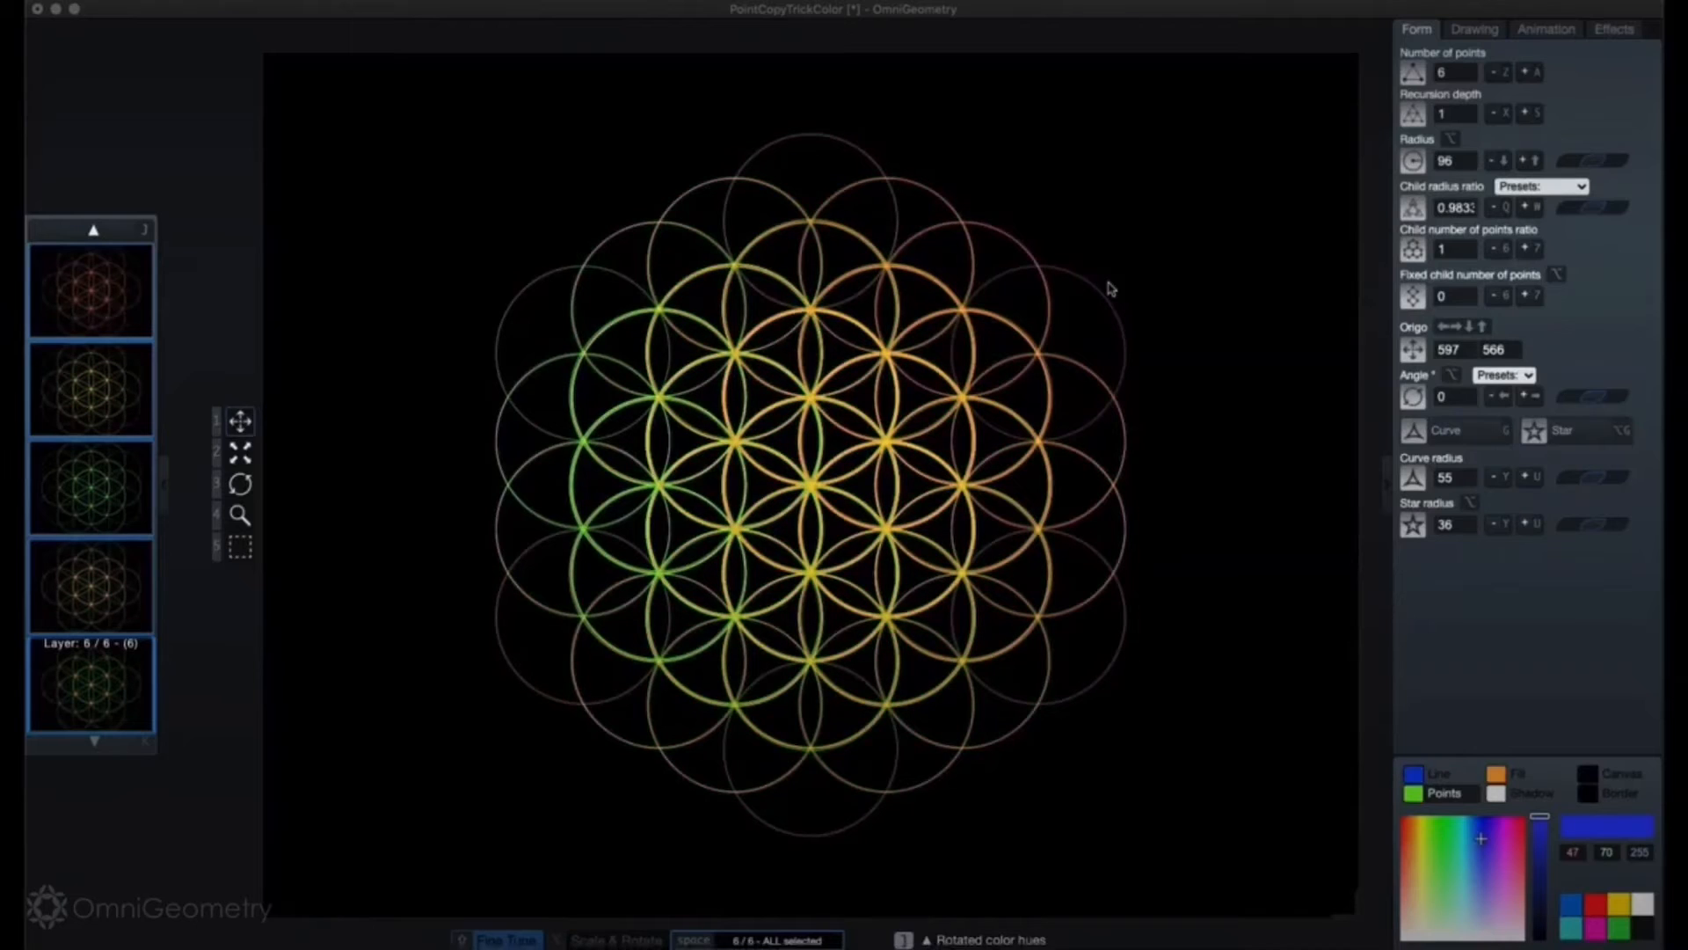
key("alt+h")
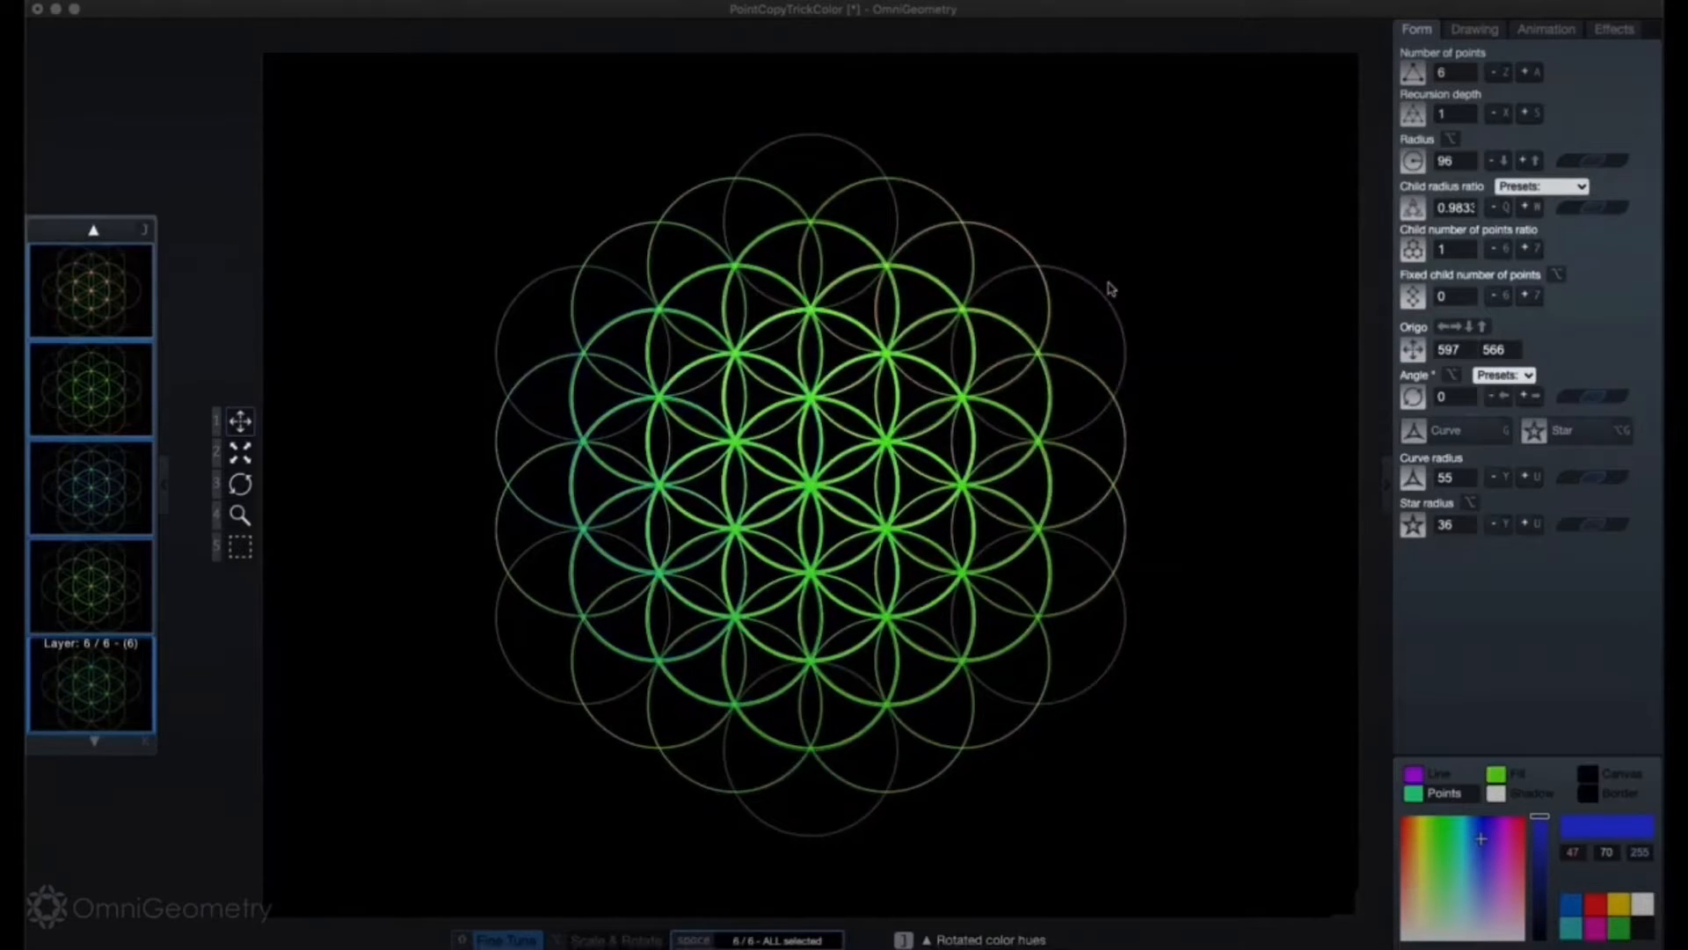
key("alt+h")
key("alt+h")
key("alt+h")
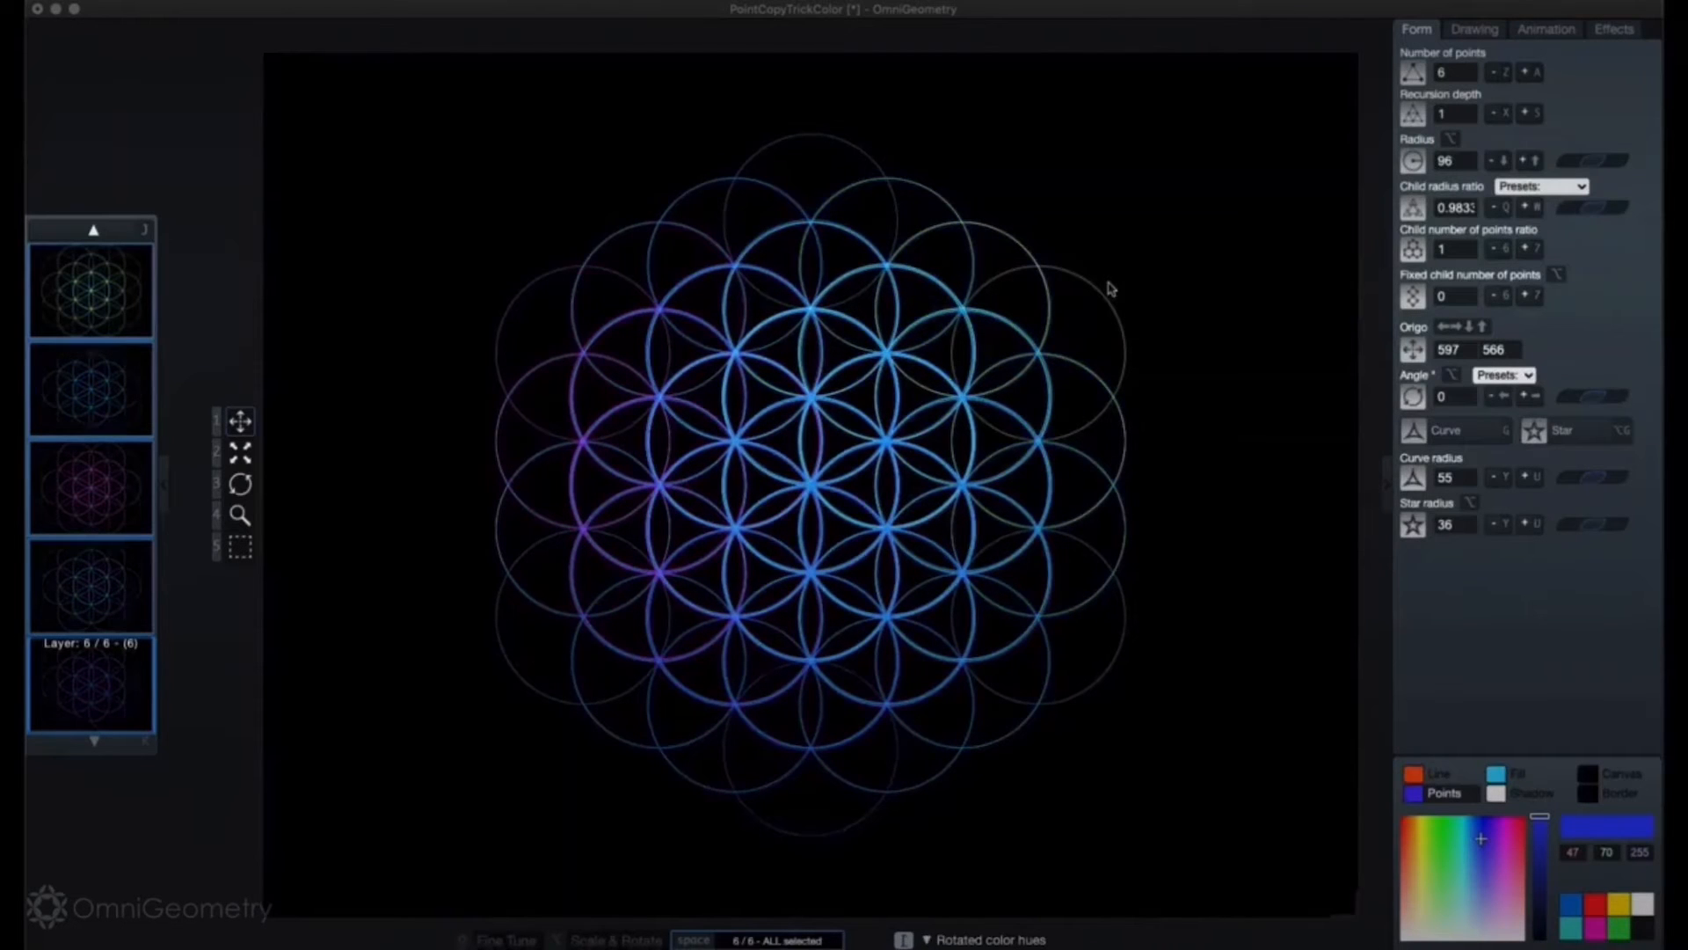
key("shift+alt+h")
key("shift+alt+h")
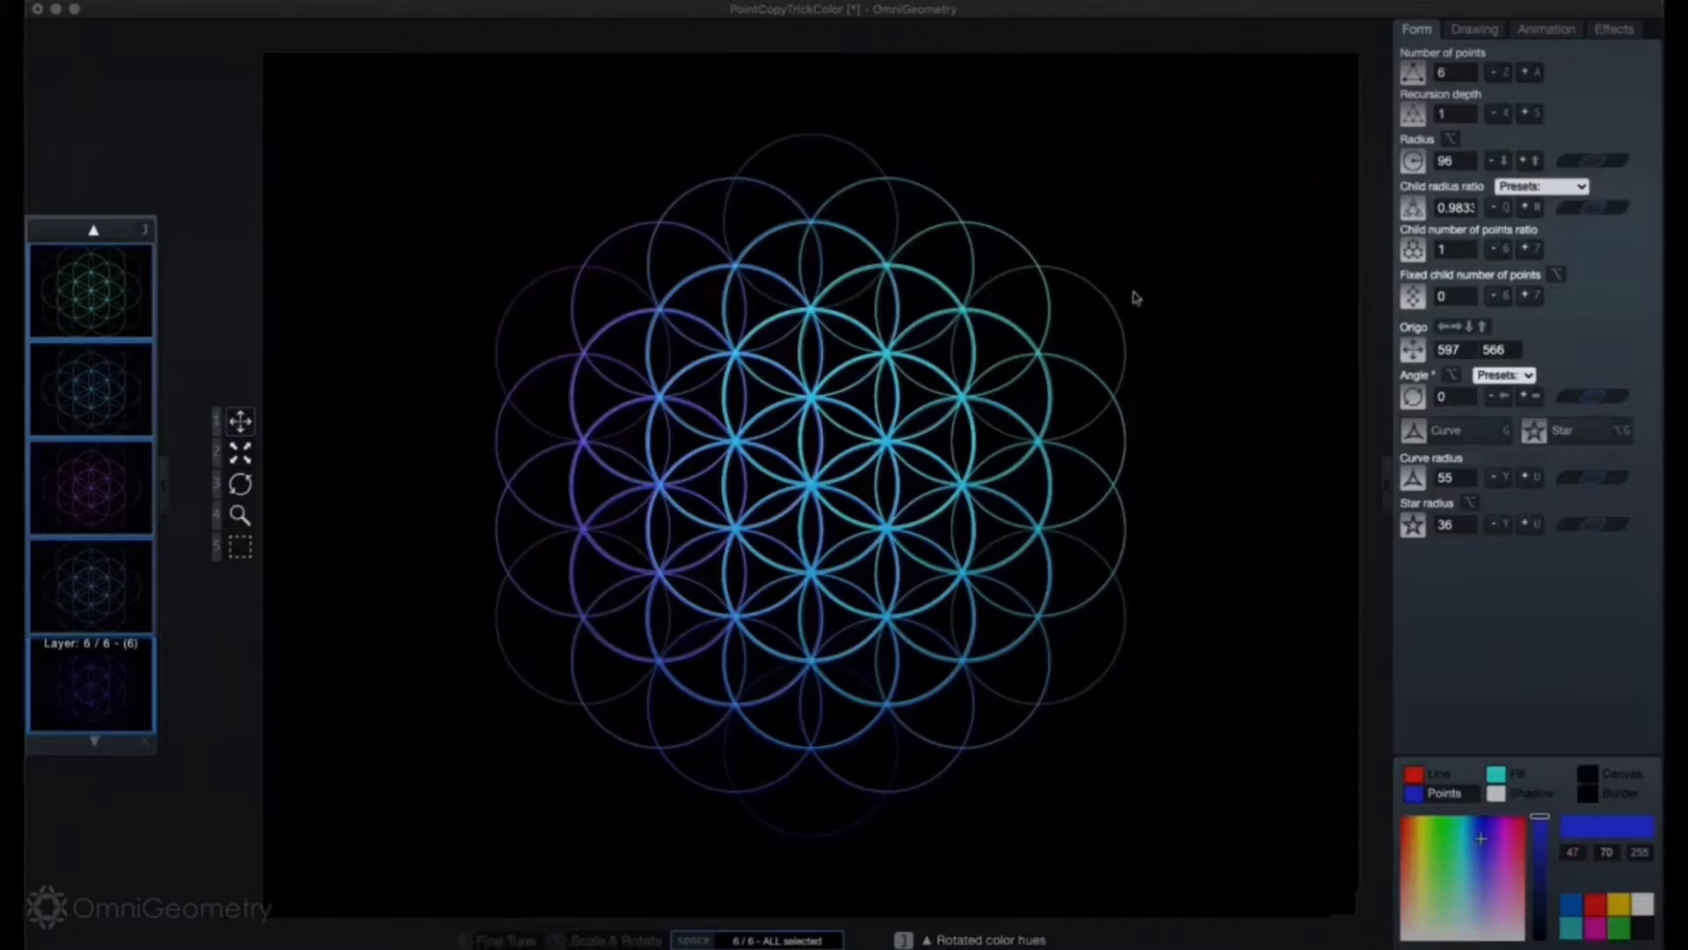
Step: Clear the multiple layer selection and step through the six layers to examine each one's circles
key("space")
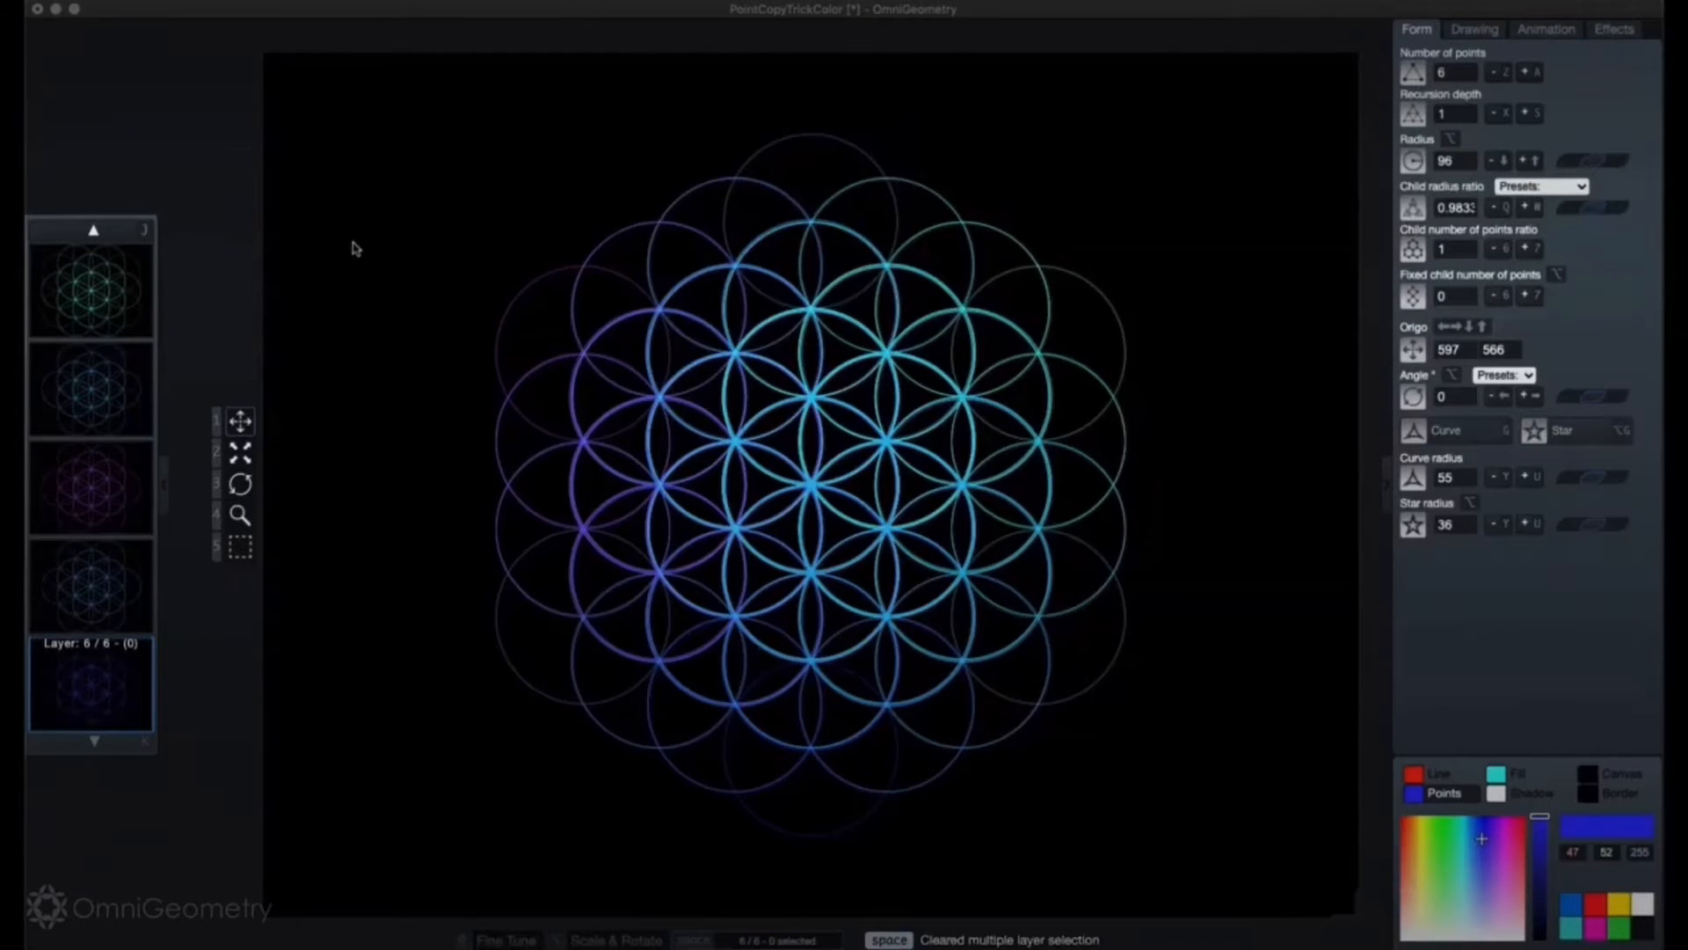
key("j")
key("j")
key("j")
key("j")
key("j")
key("j")
key("k")
key("k")
key("k")
key("k")
key("k")
key("k")
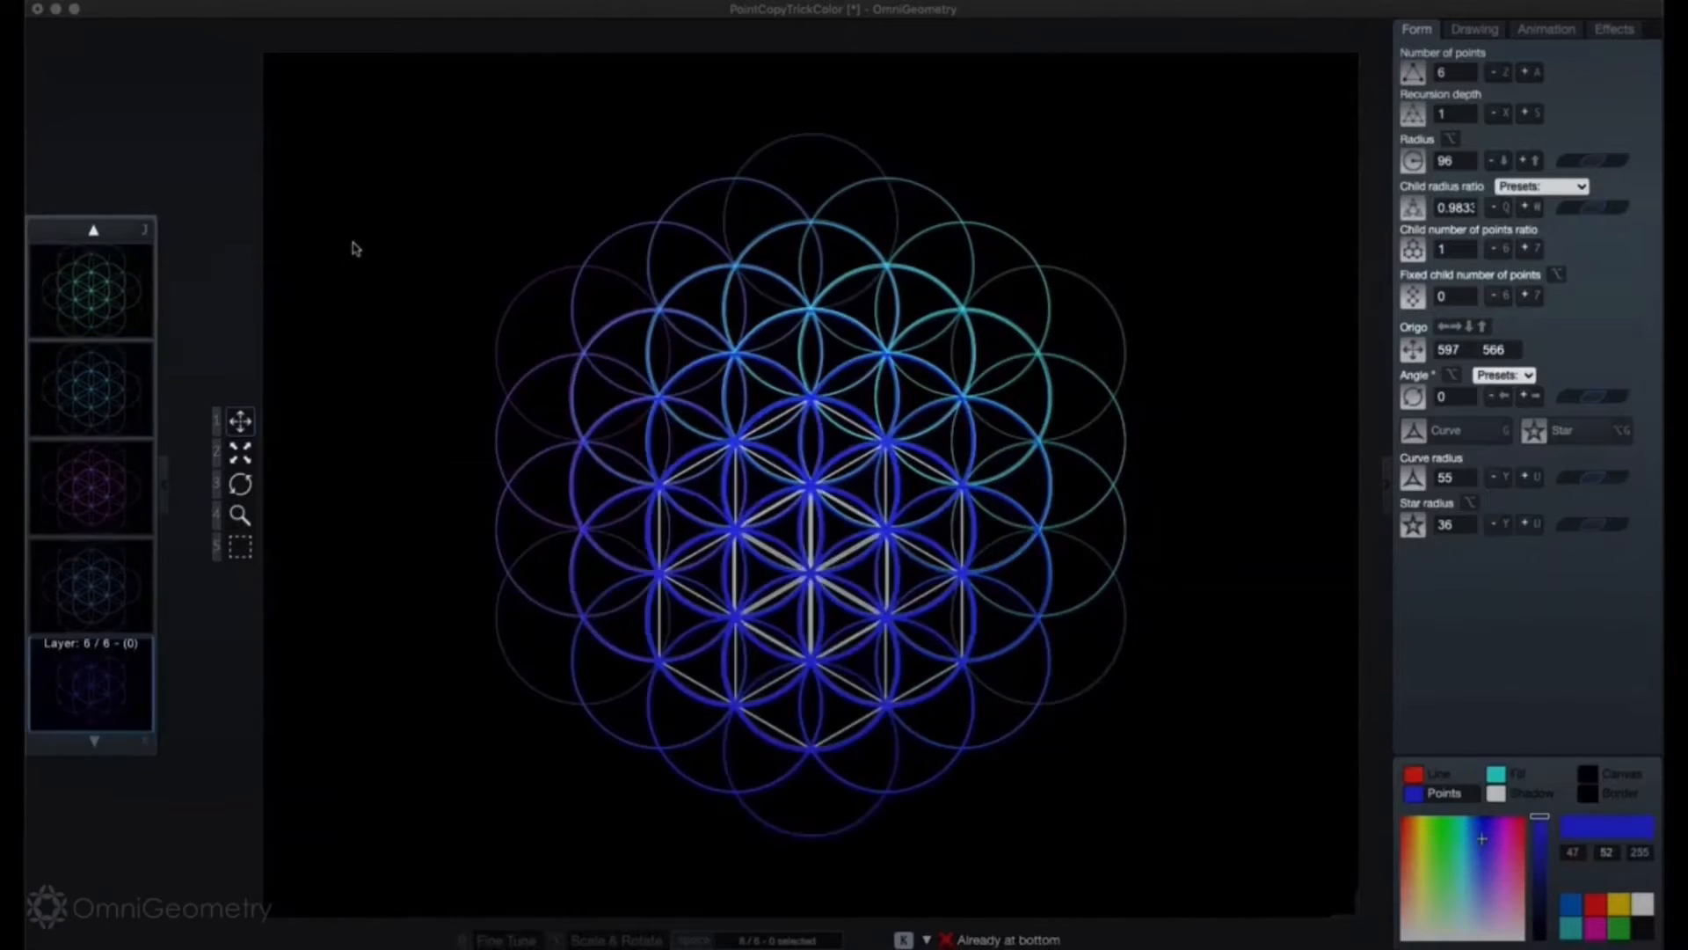
key("j")
key("j")
key("j")
key("j")
key("j")
key("k")
key("k")
key("k")
key("k")
key("j")
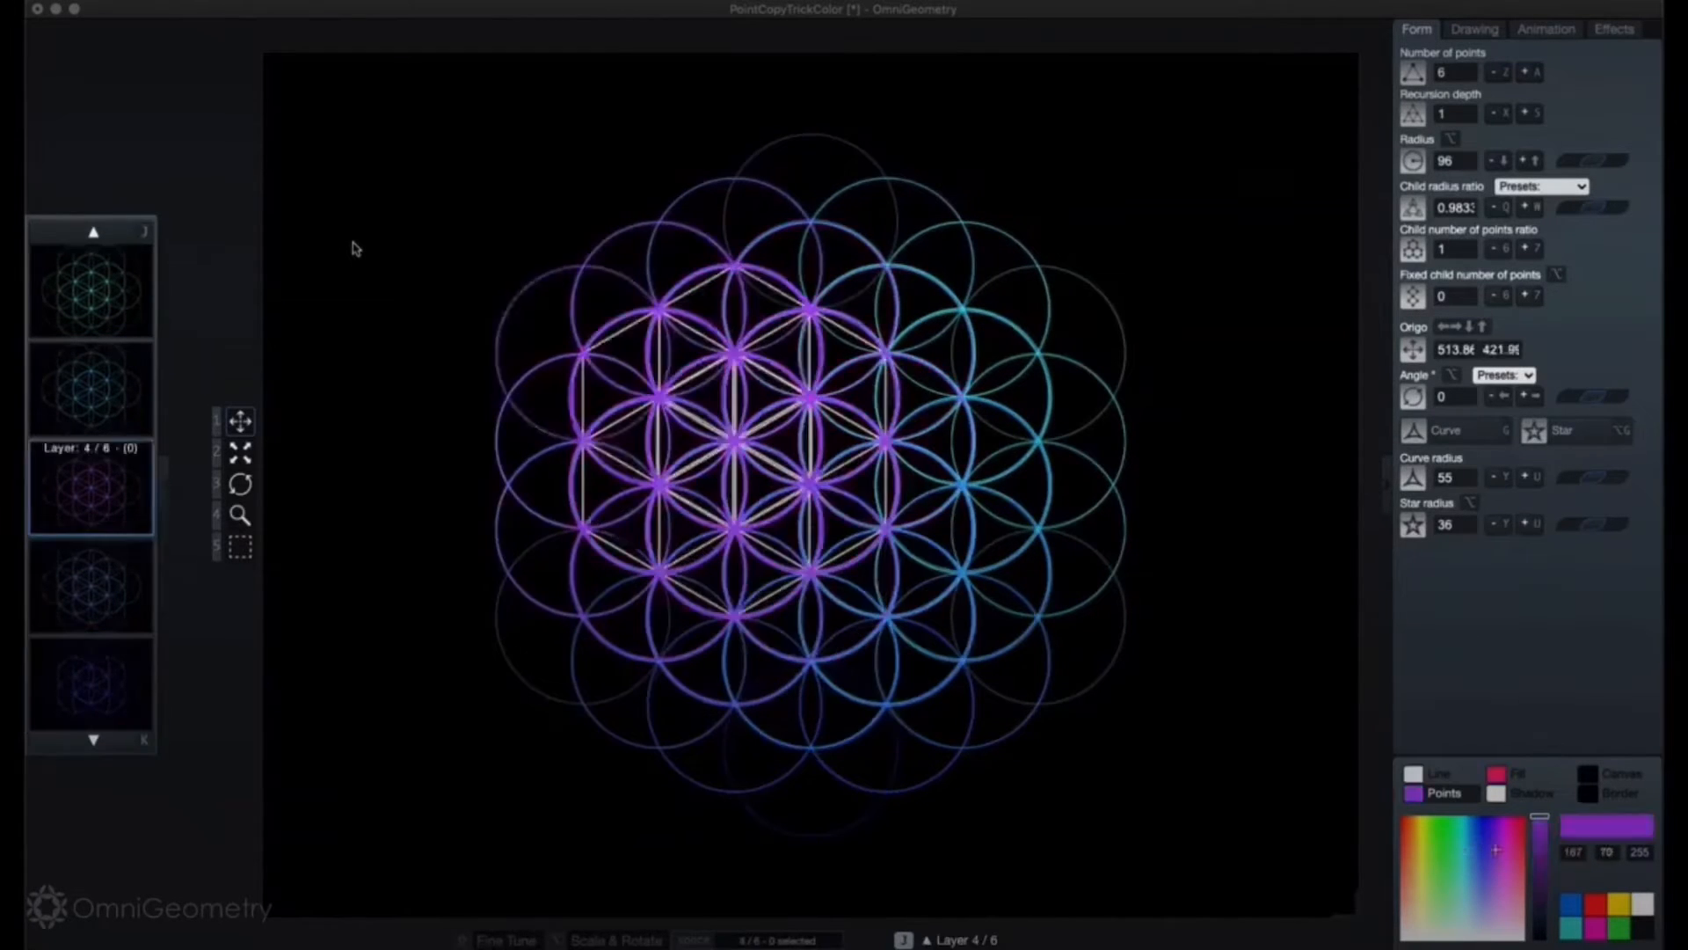
key("j")
key("j")
key("j")
key("j")
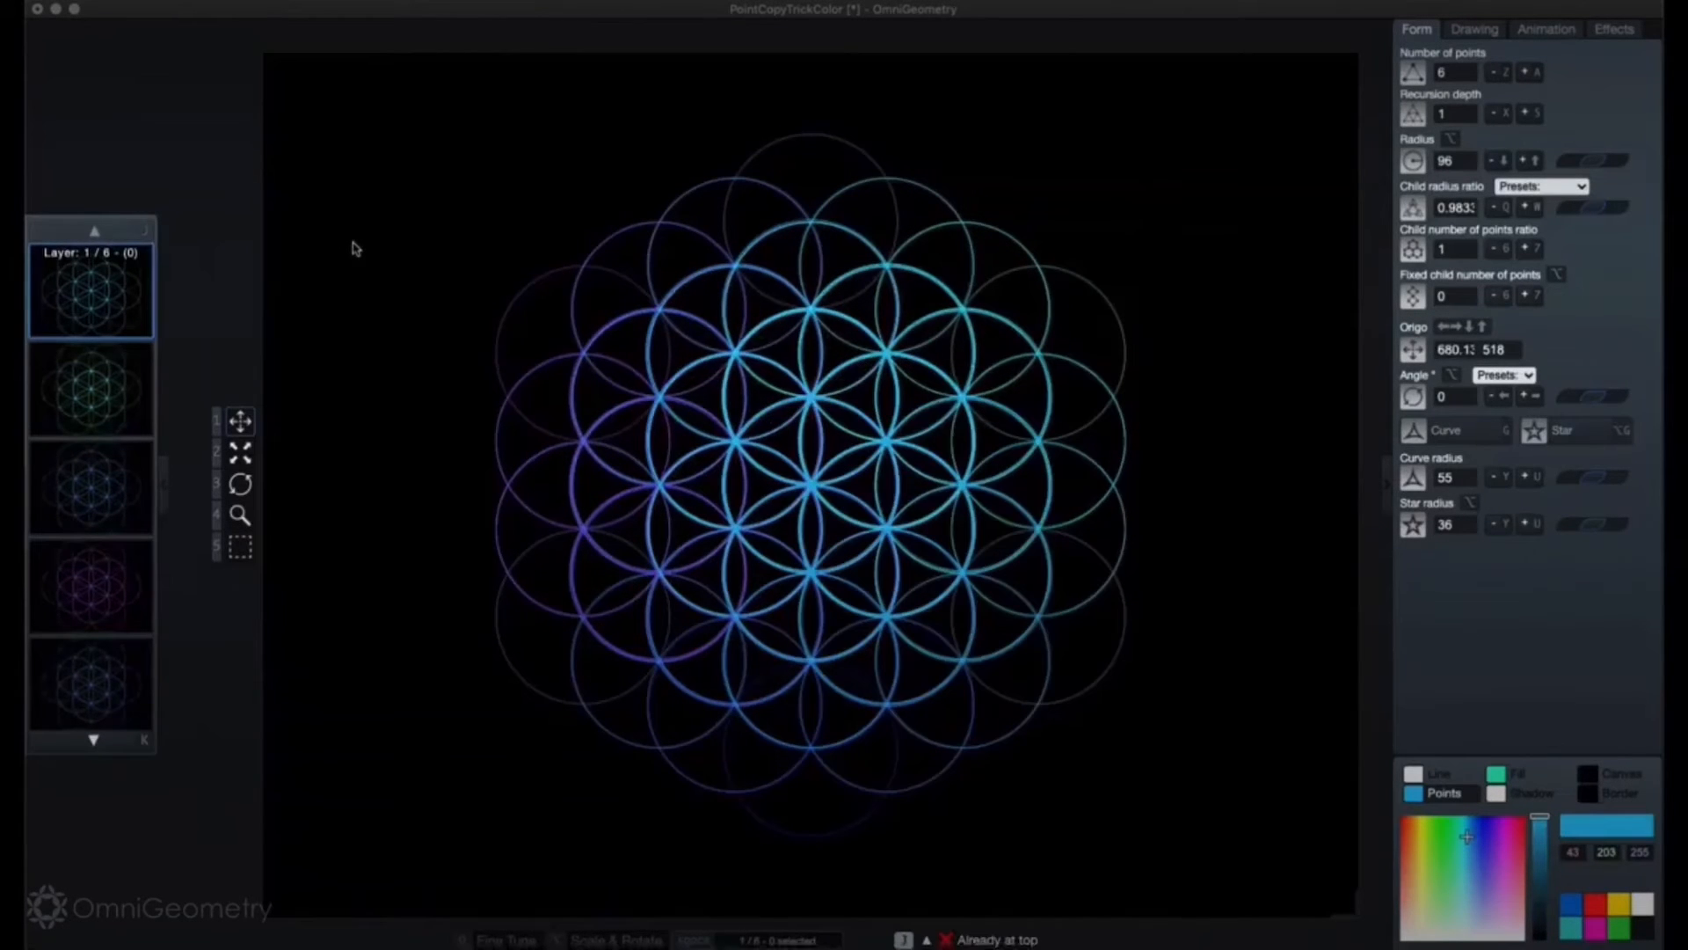
Step: Delete layers 2 through 6, keeping only the first layer
key("k")
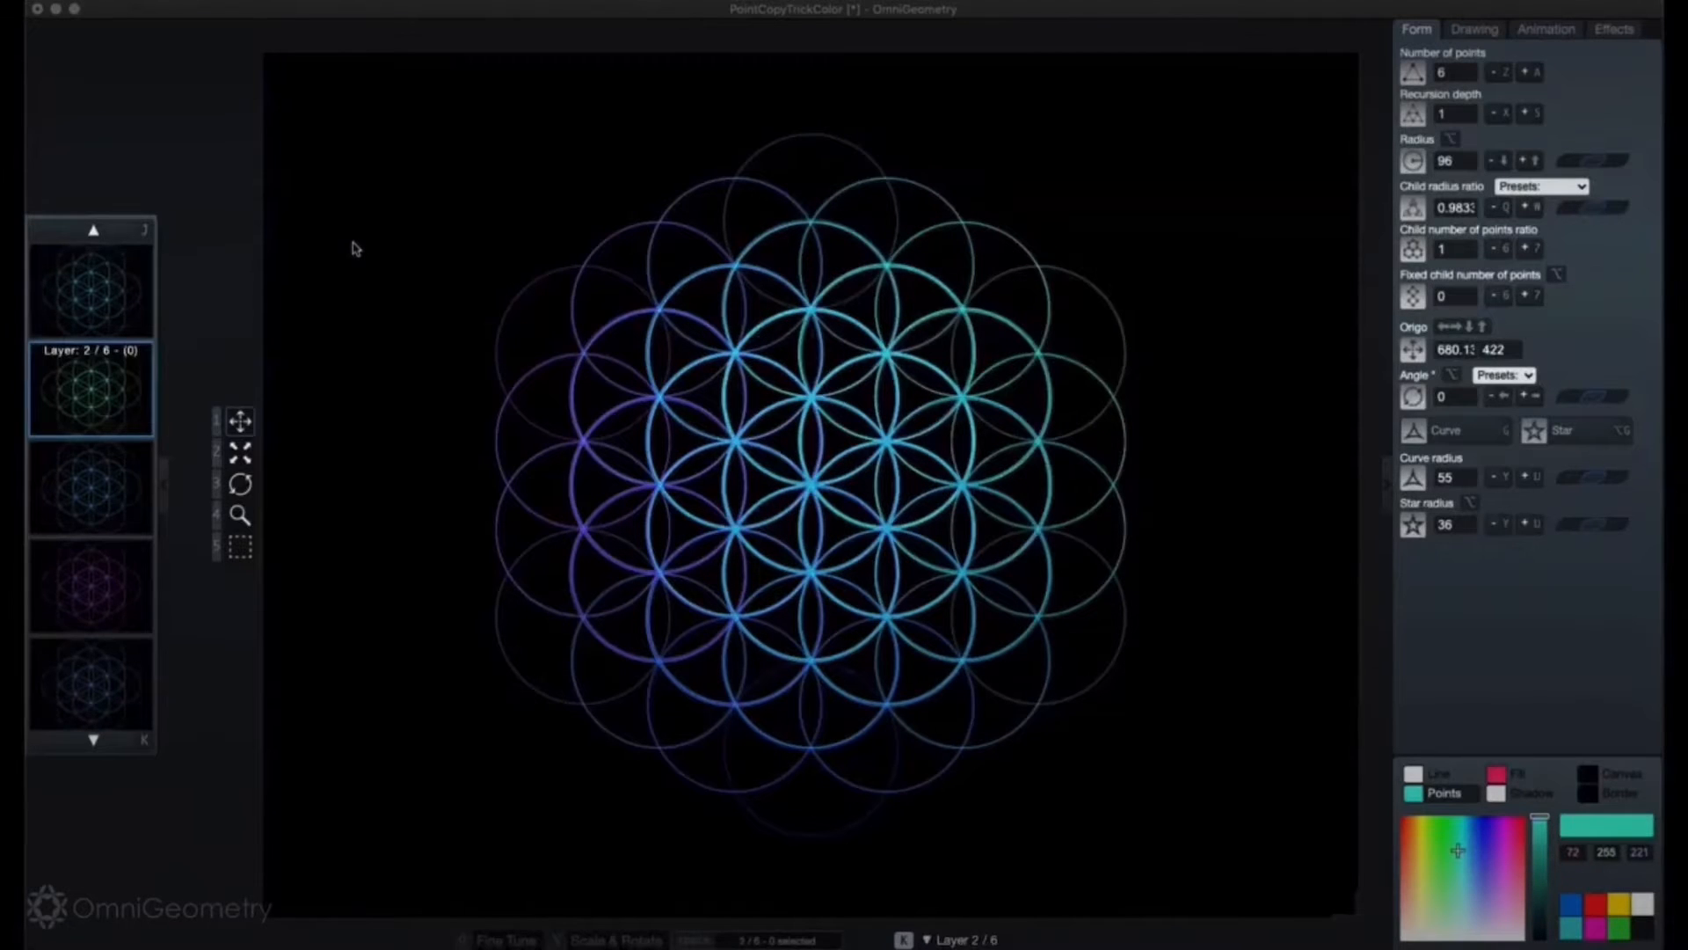
key("super+x")
key("super+x")
key("super+x")
key("super+x")
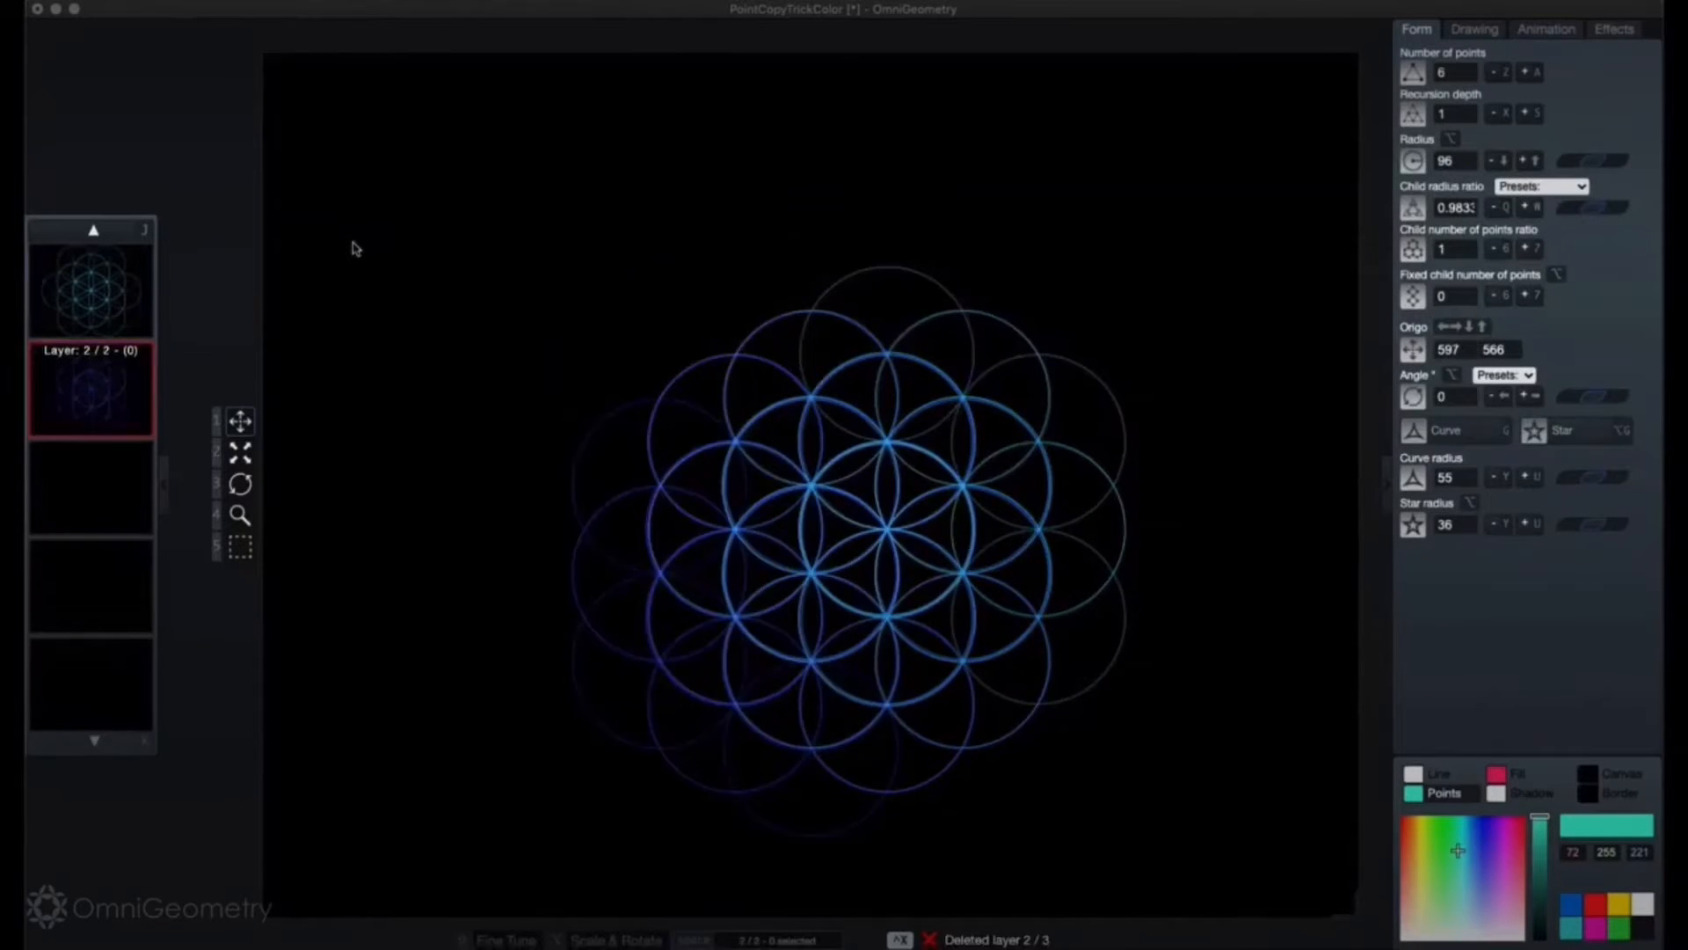
key("super+x")
key("space")
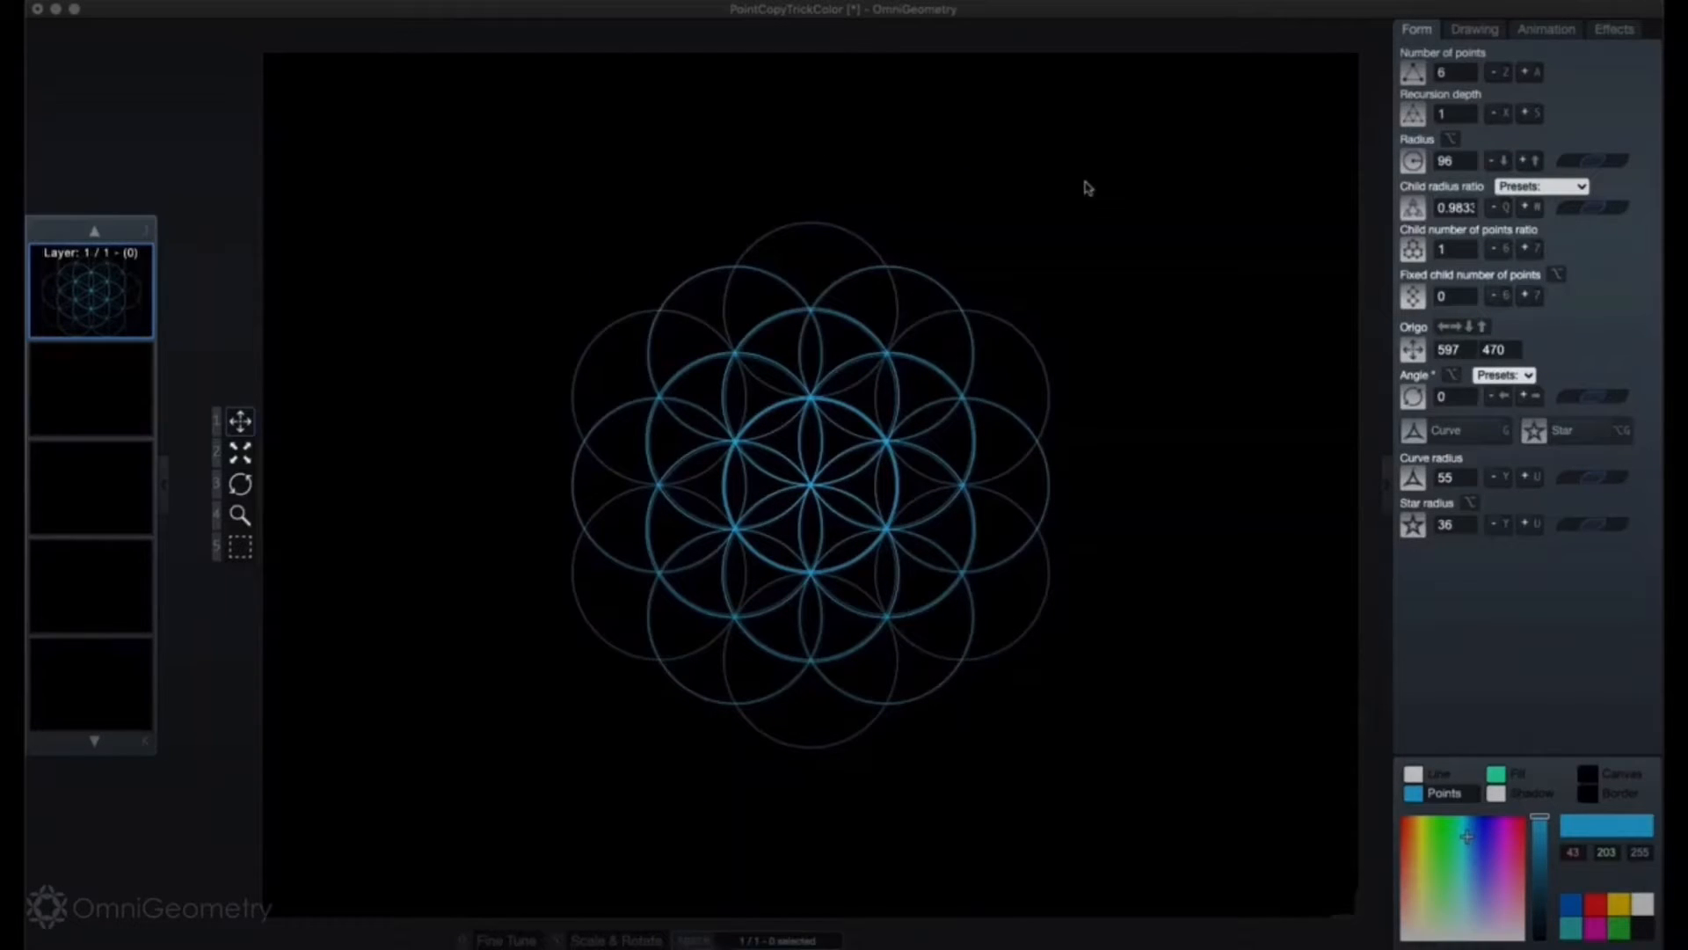
Step: Set the remaining layer's recursion depth to 0 and turn on line drawing, keeping its points drawn
key("x")
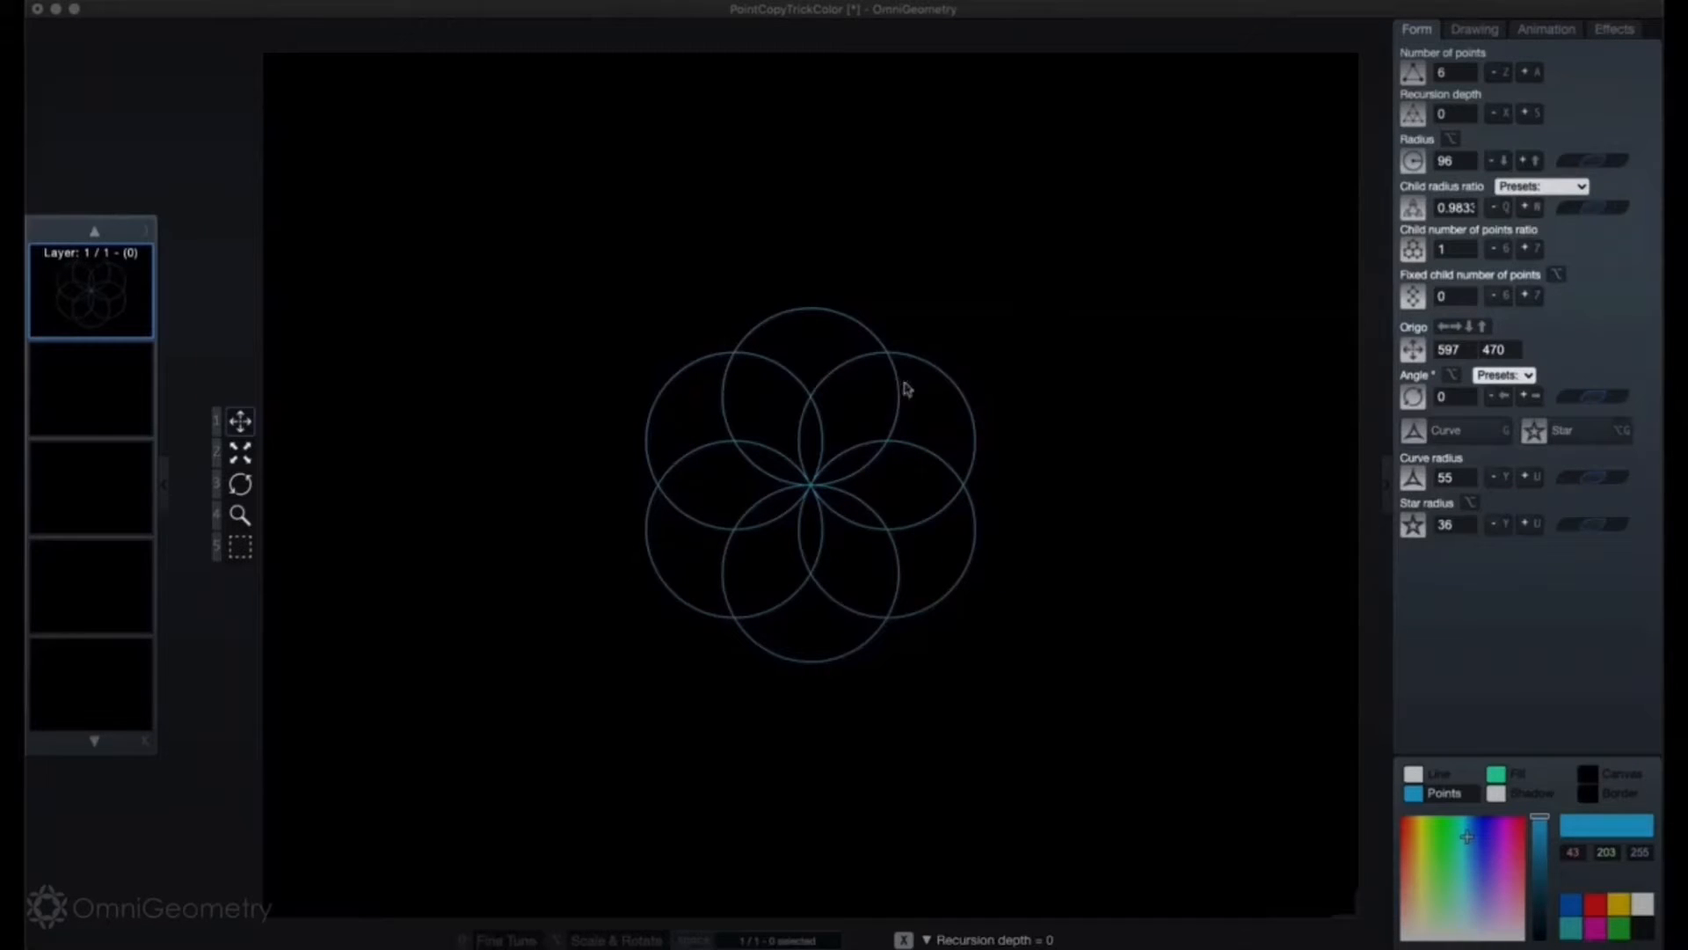
left_click(1475, 32)
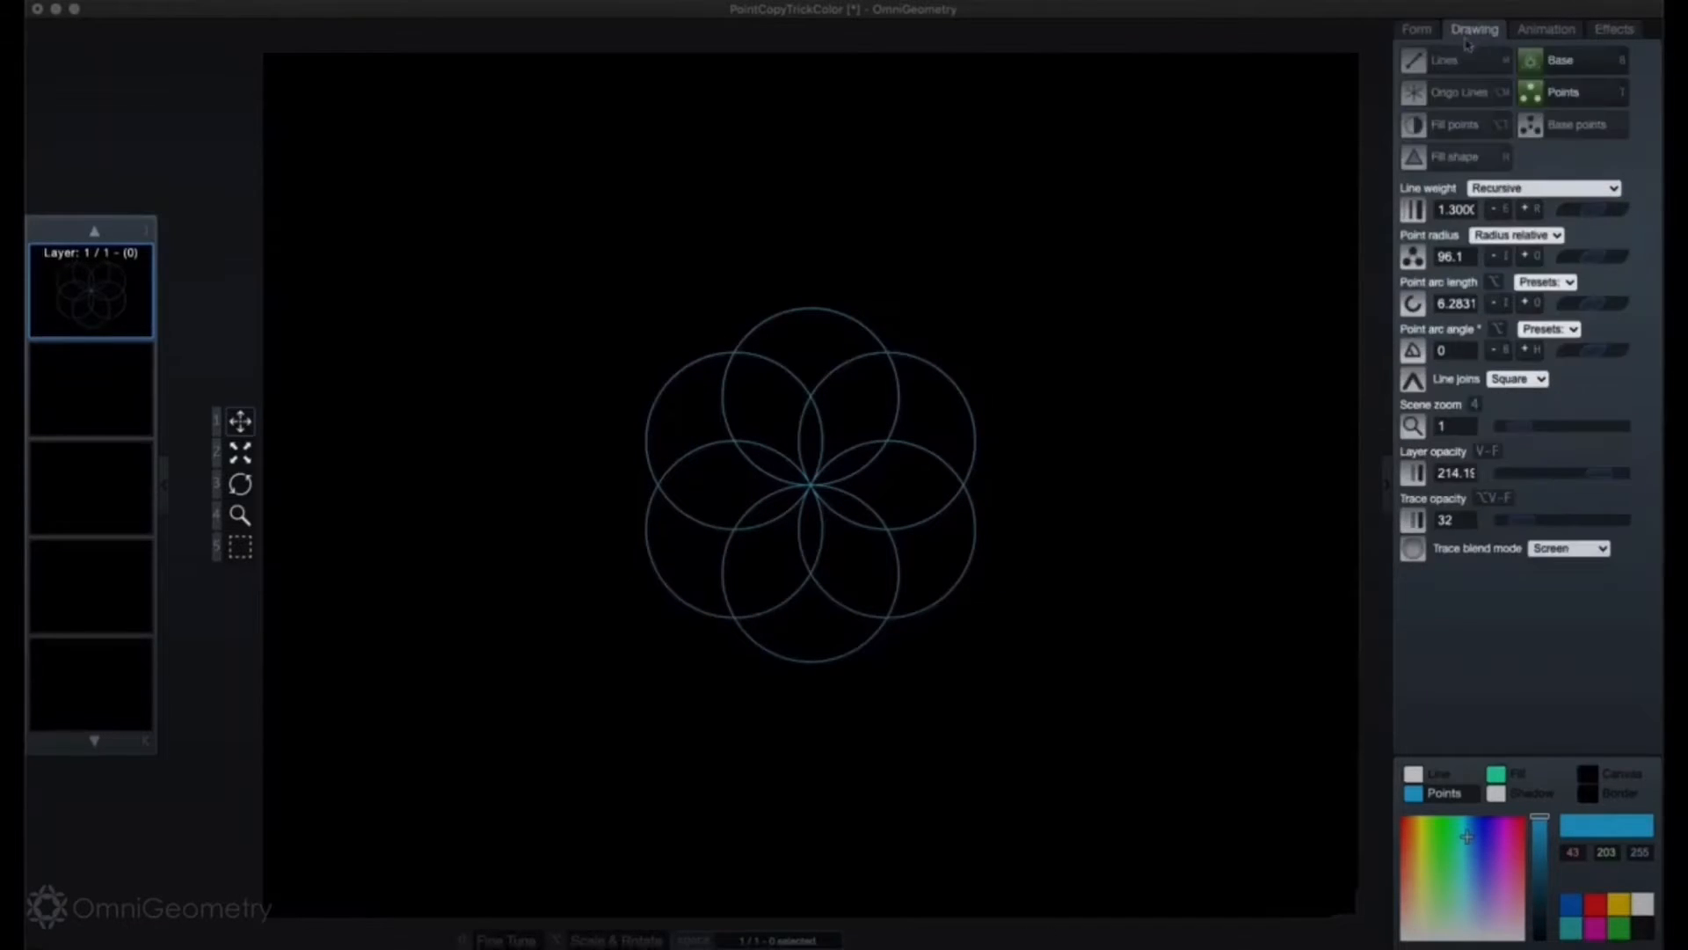
left_click(1567, 95)
left_click(1567, 95)
left_click(1465, 67)
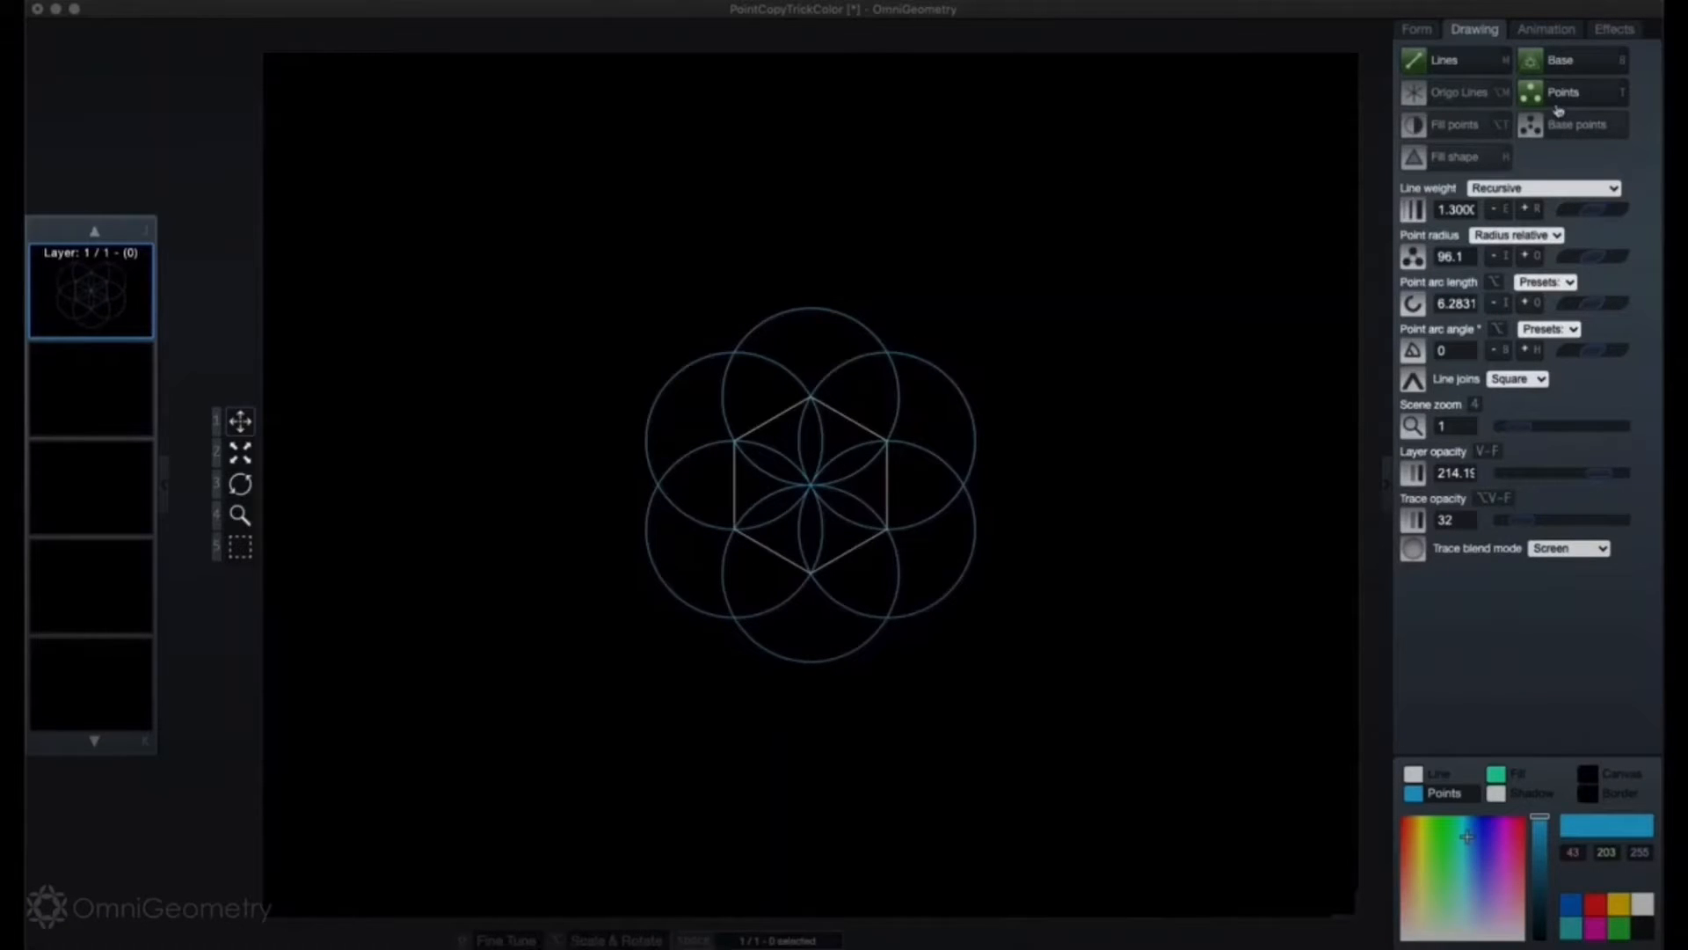
Step: Adjust the point radius so the six circles meet at the center, settling on 95.9 with fine tuning
key("q")
key("o")
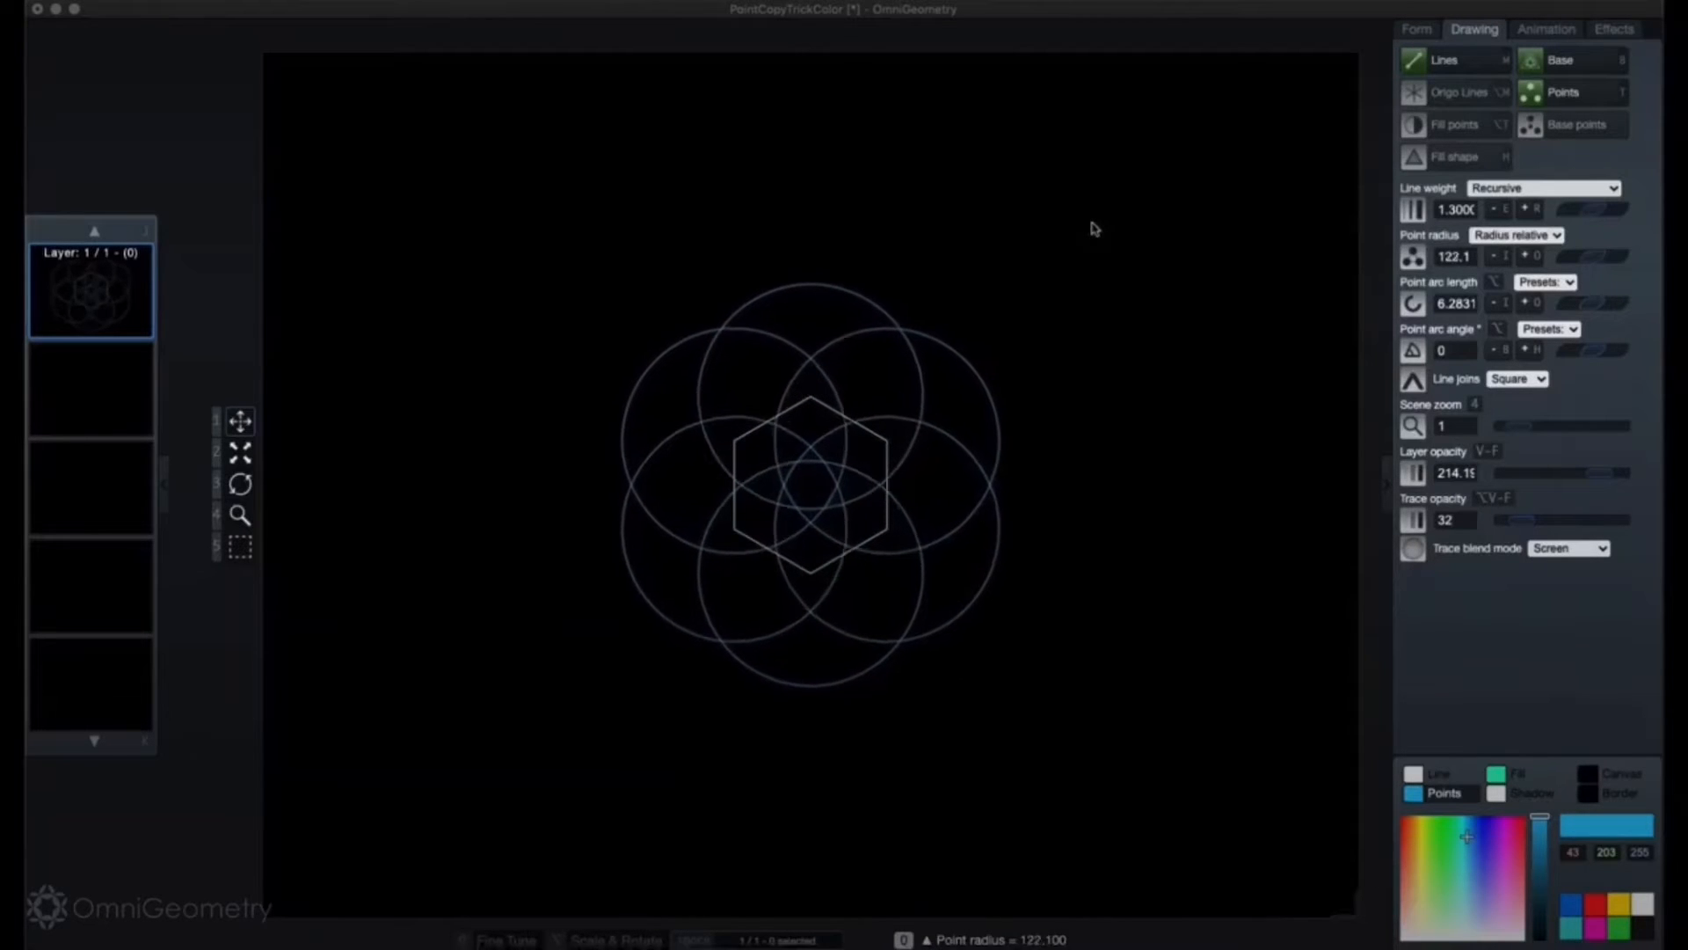
key("i")
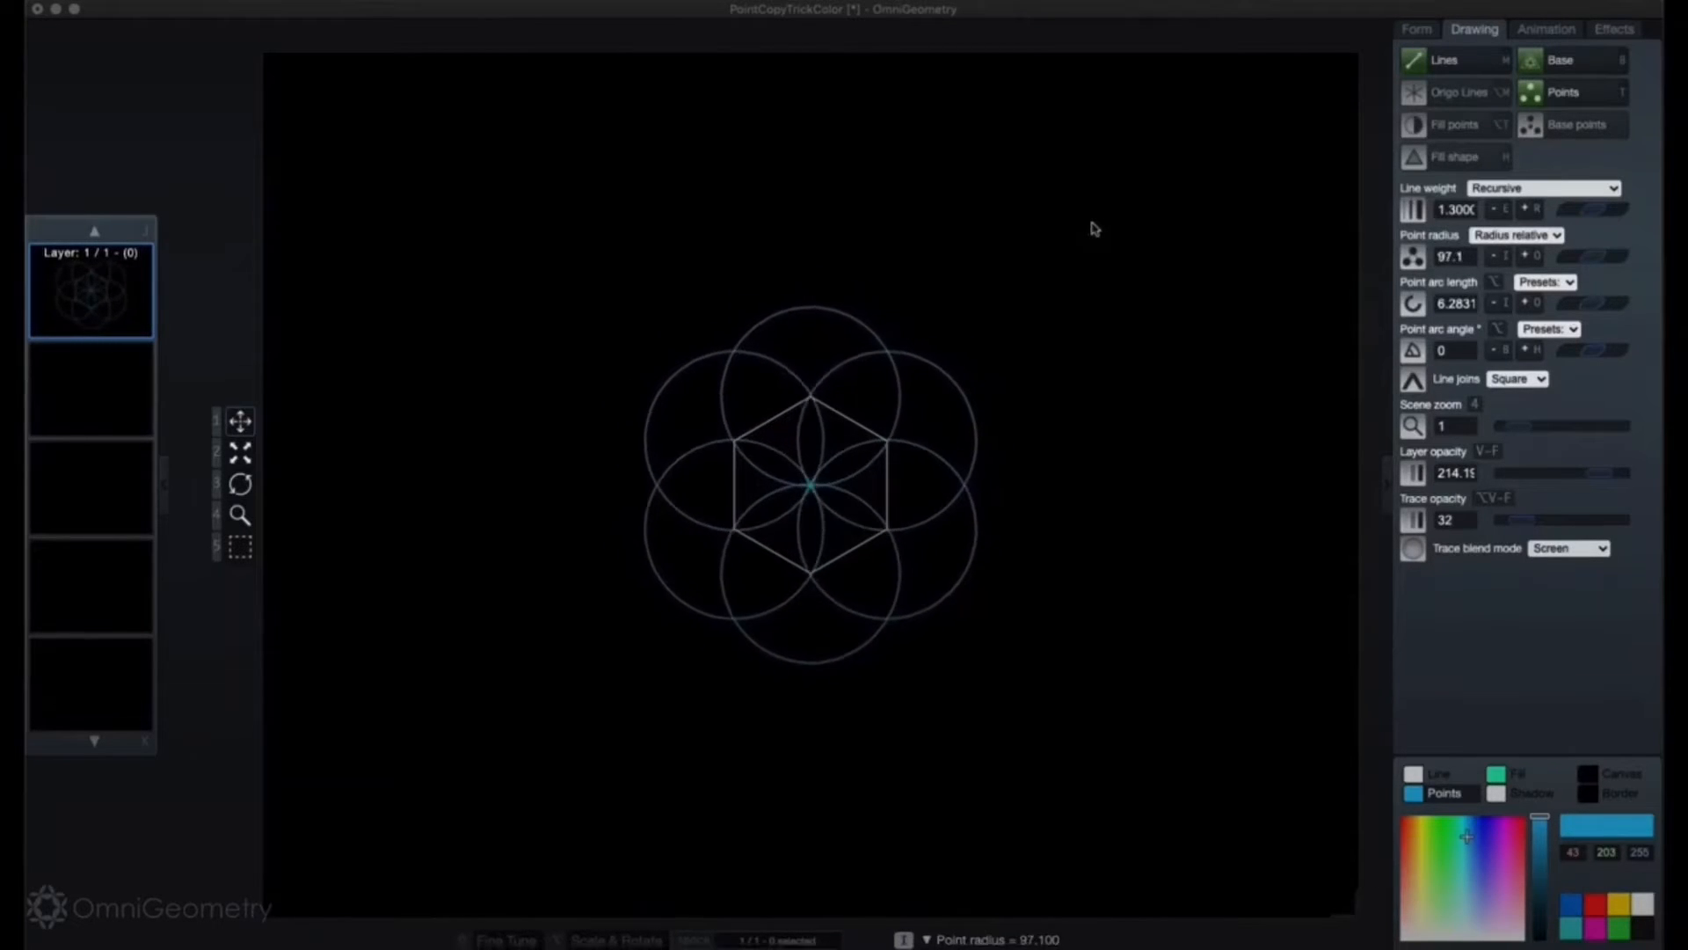
key("o")
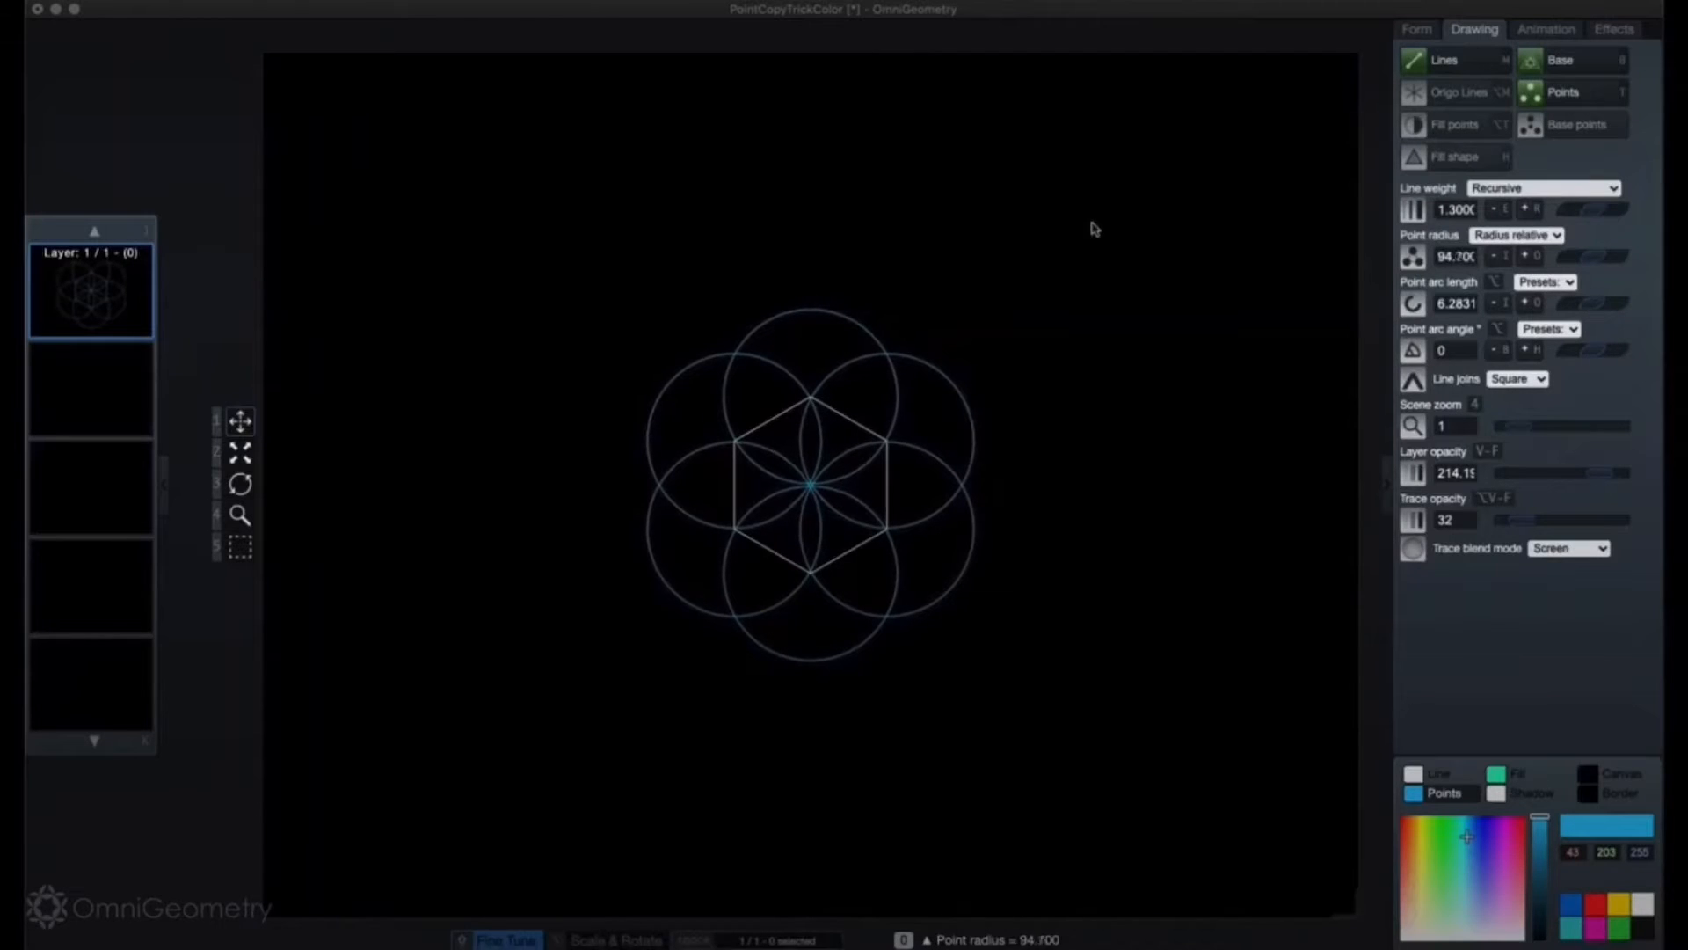
key("i")
key("o")
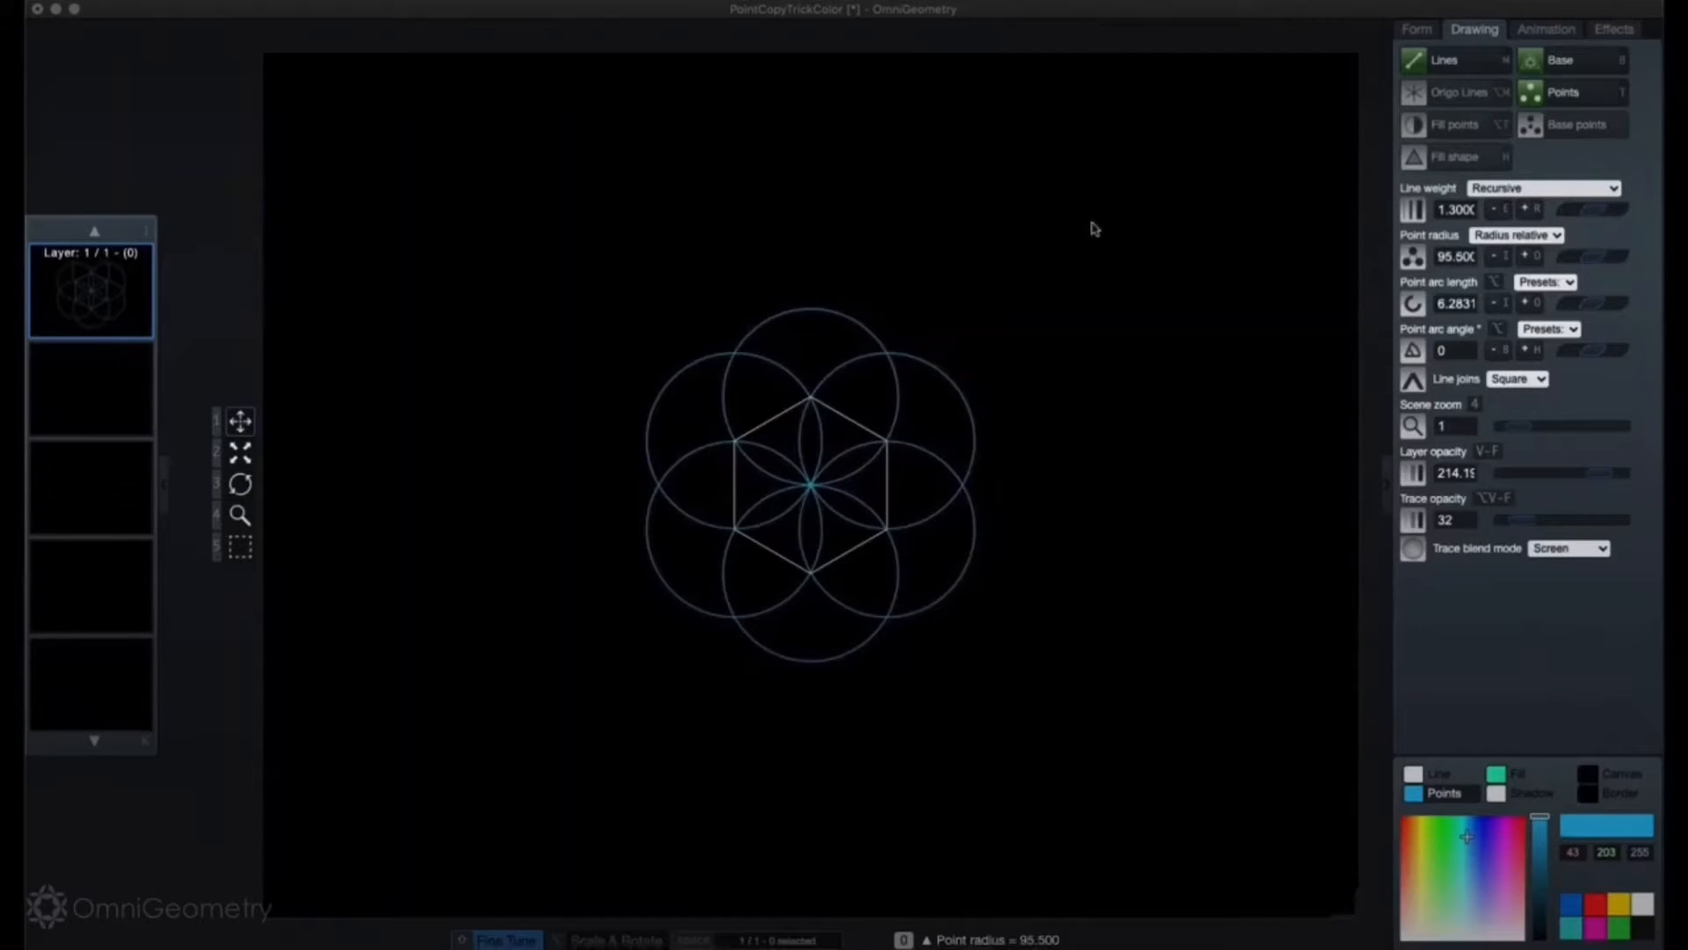
key("o")
key("o")
key("i")
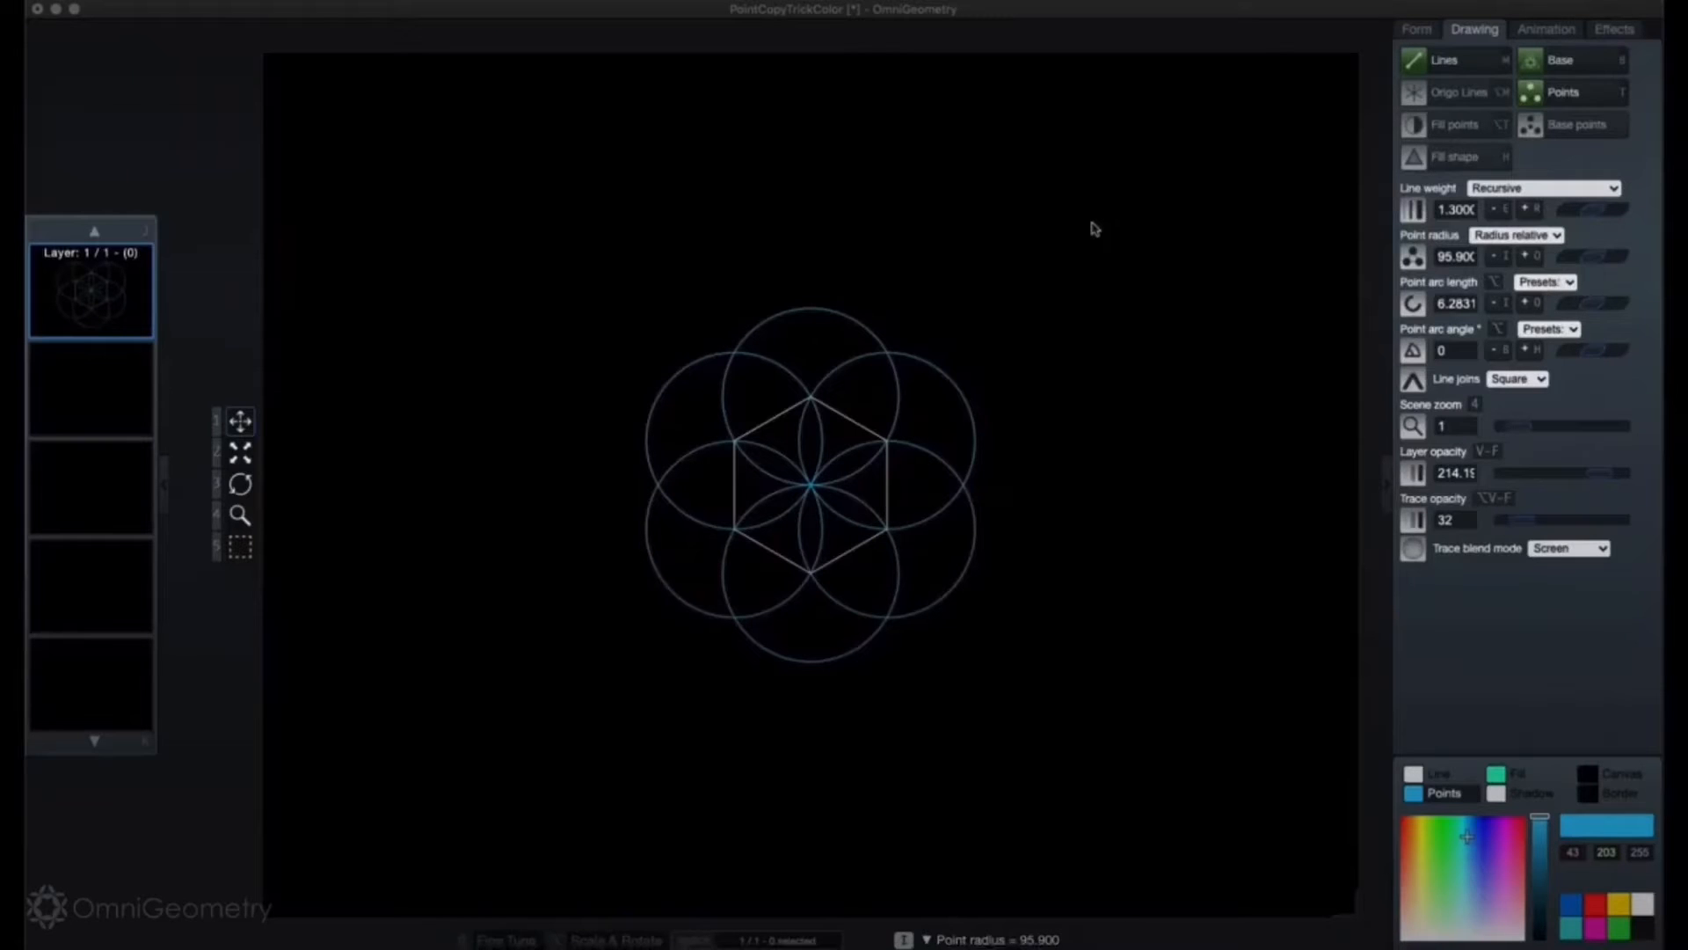
Step: Toggle the hexagon's lines off and on, and try 7 points before returning to 6
left_click(1447, 63)
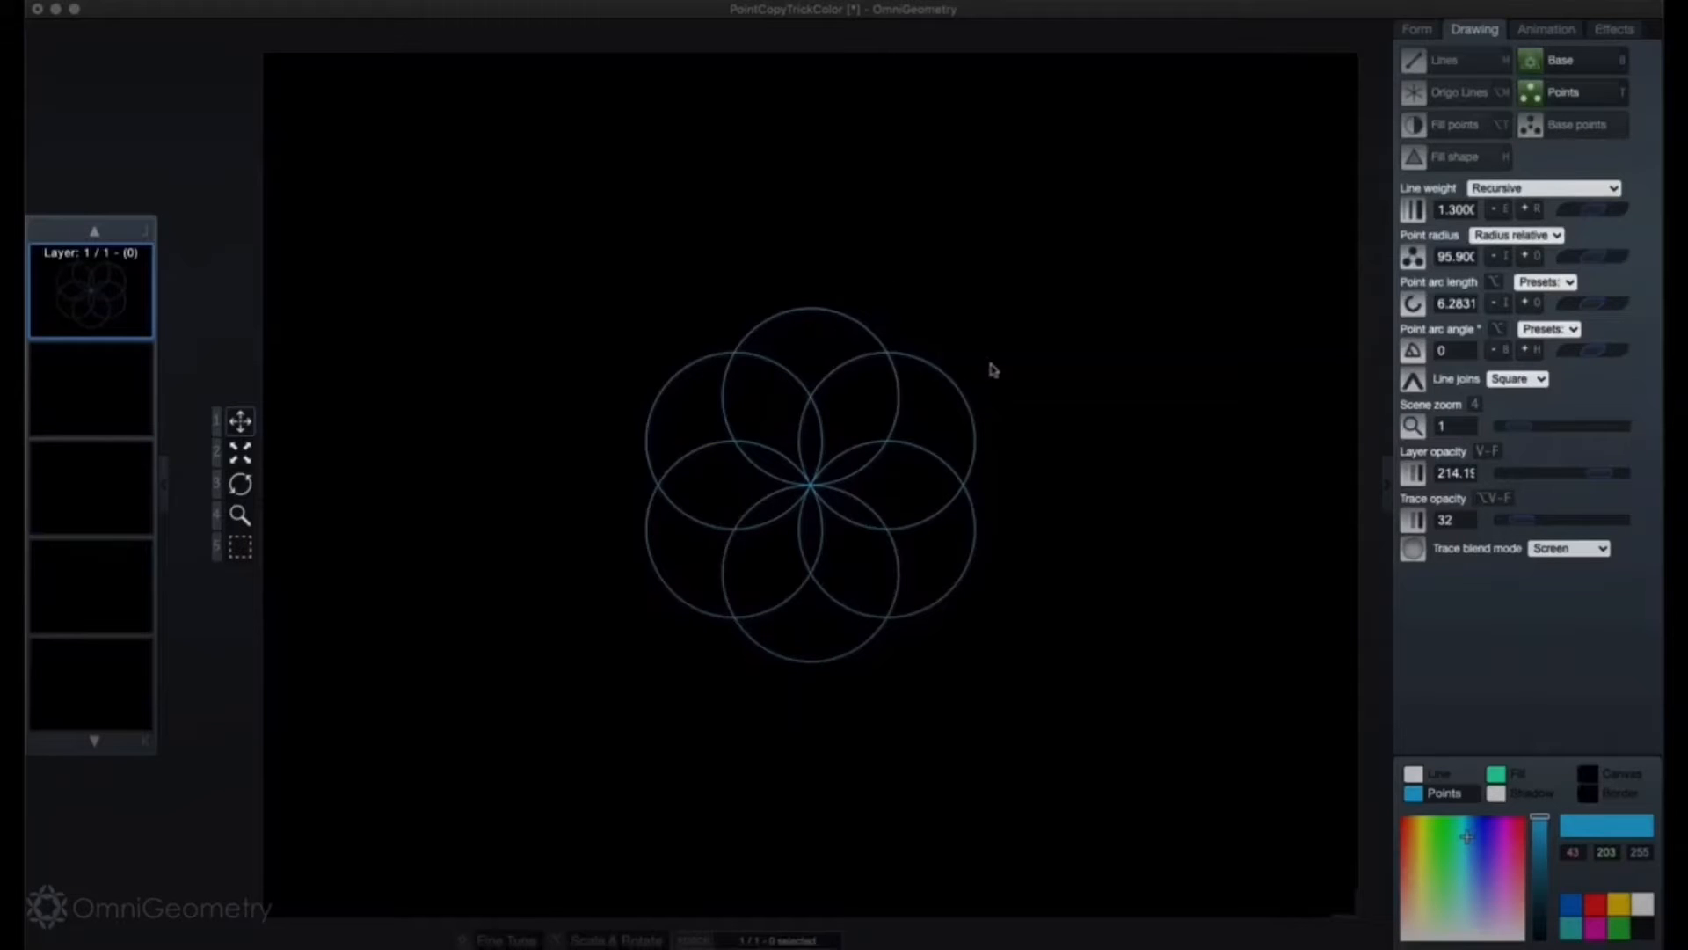
left_click(1460, 60)
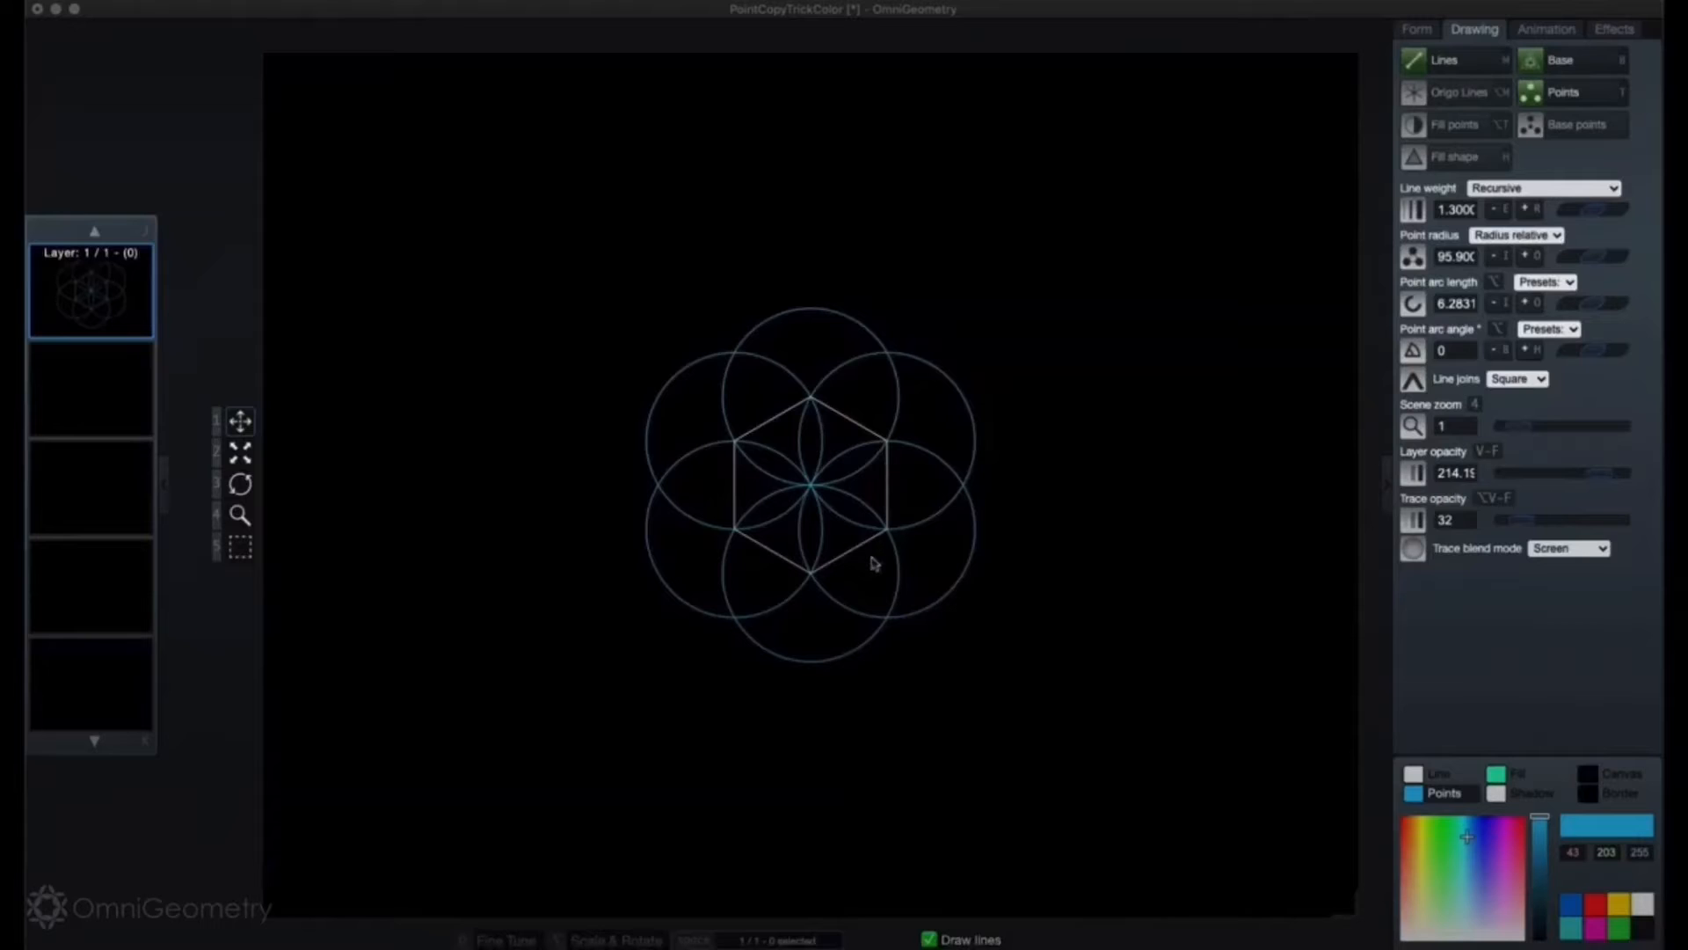
left_click(1407, 30)
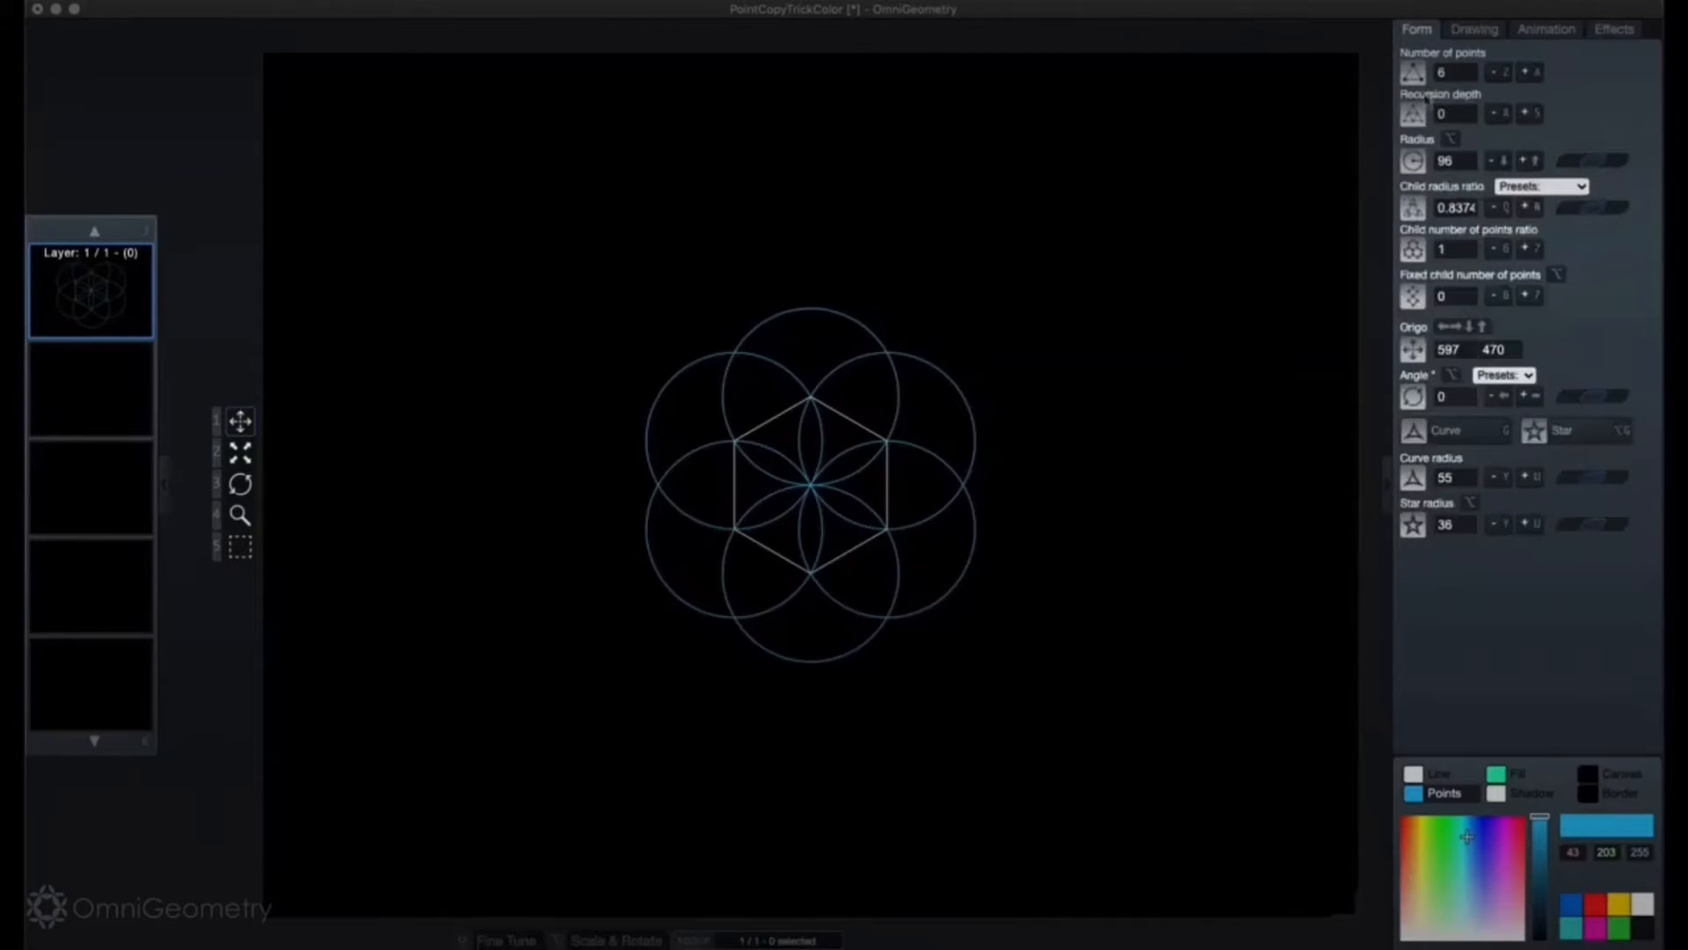
left_click(1531, 72)
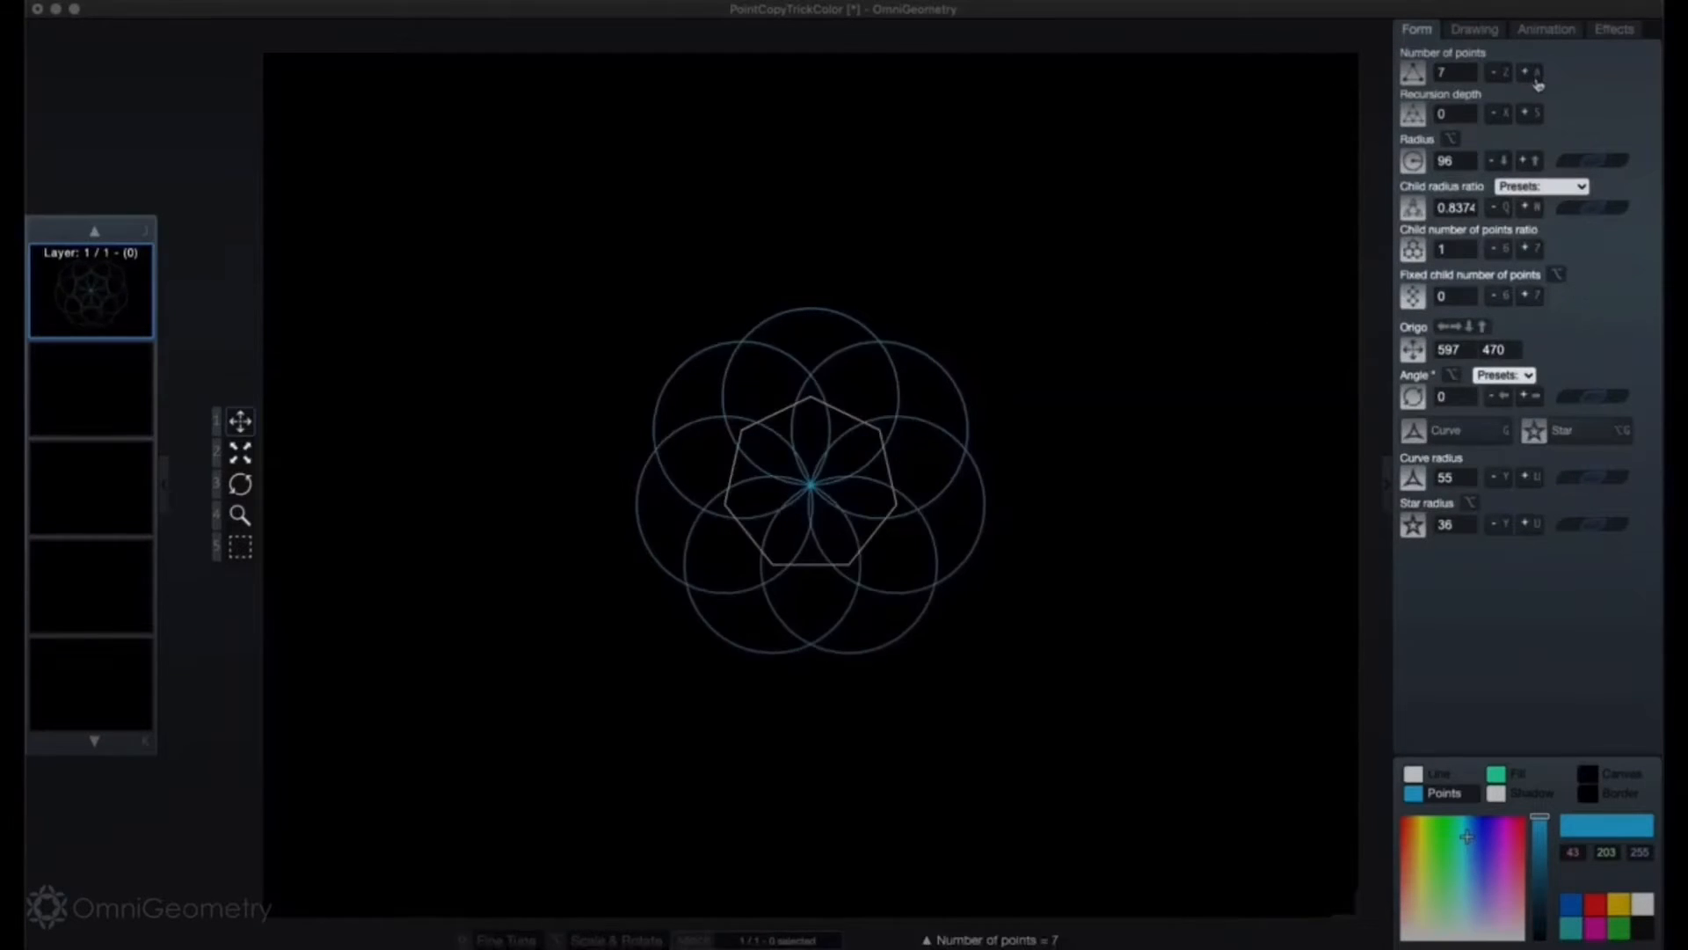
left_click(1498, 72)
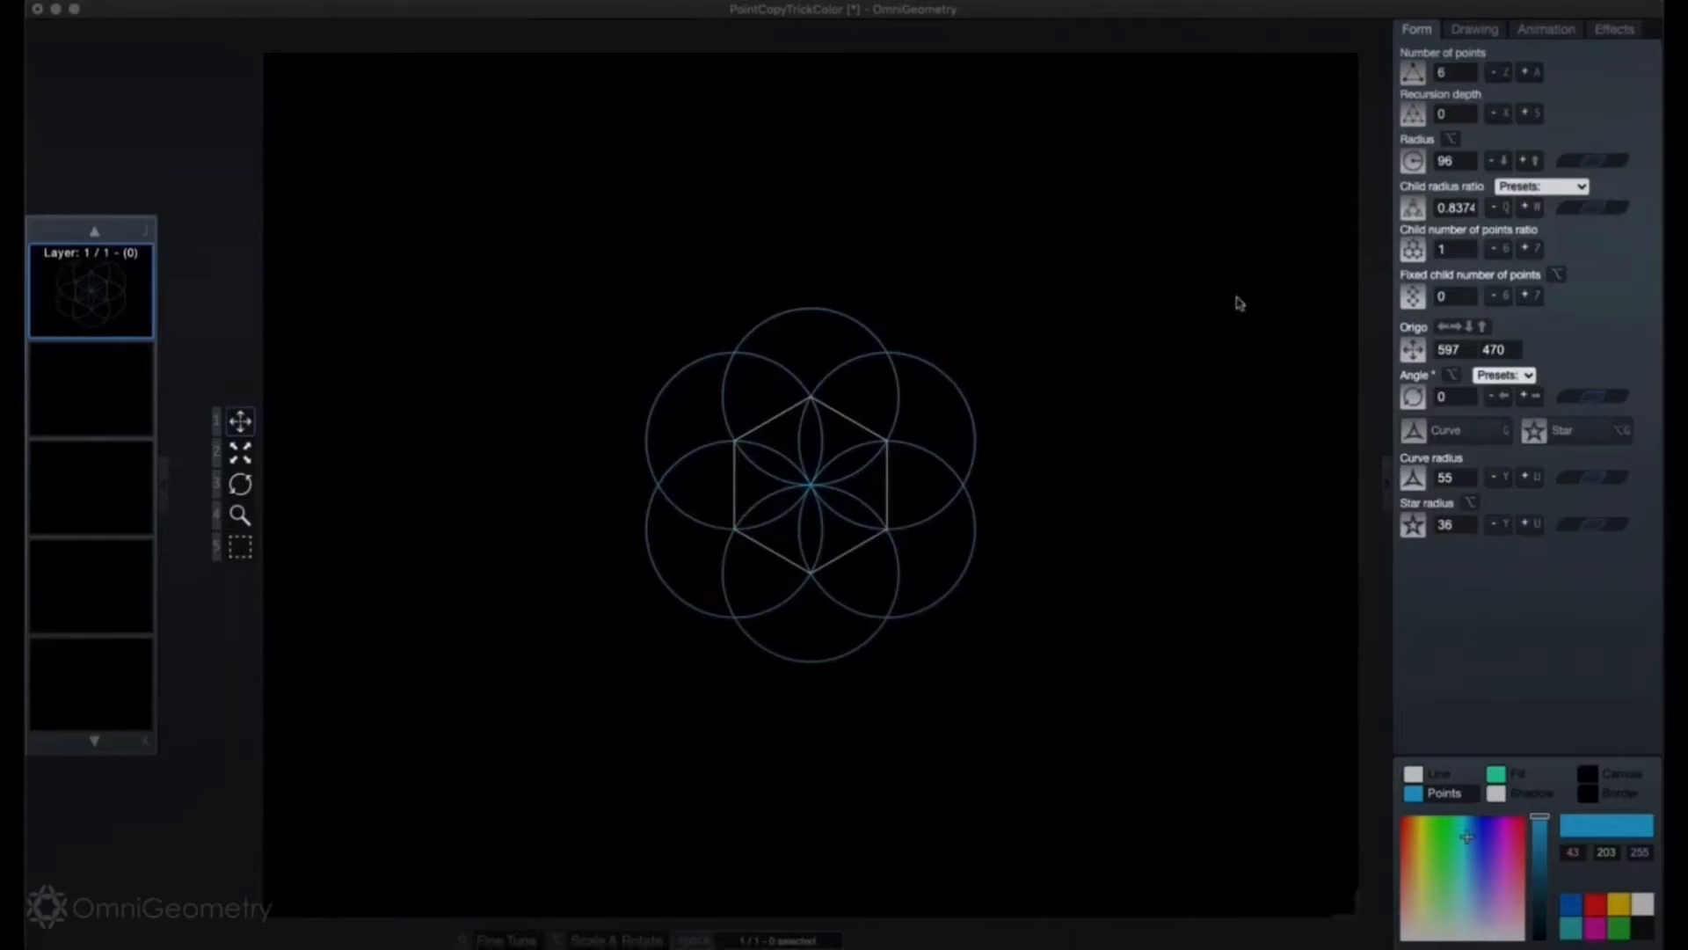
left_click(1547, 30)
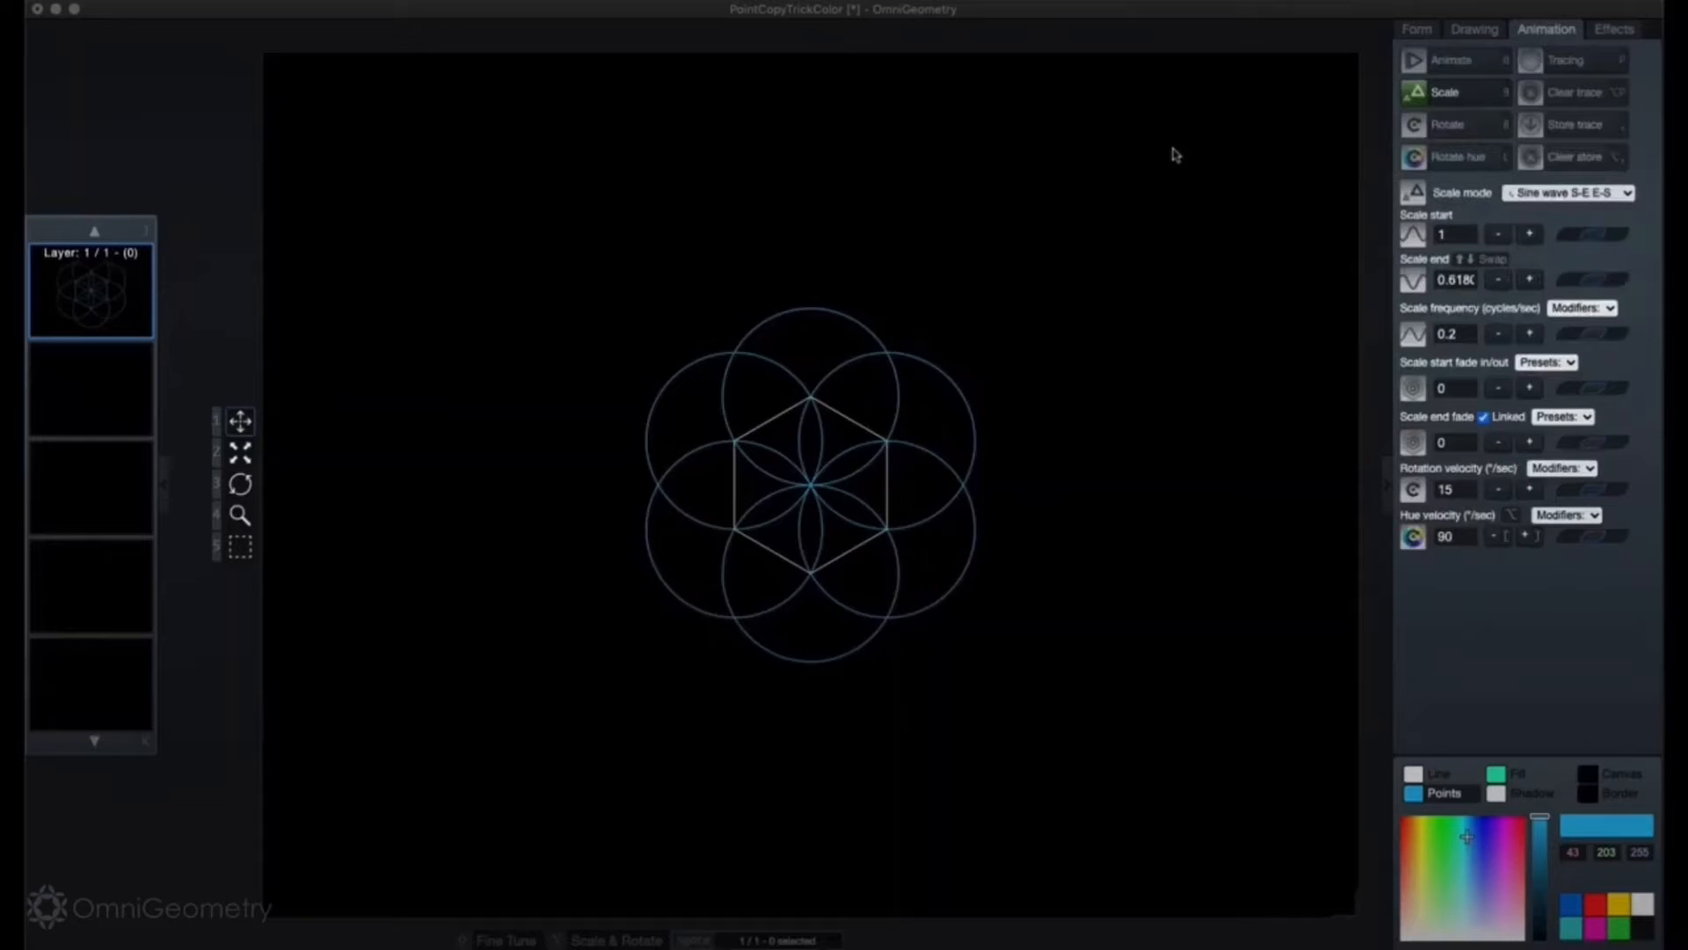
Step: Turn off line drawing and copy the layer along each of its six vertex points
left_click(1475, 29)
left_click(1414, 60)
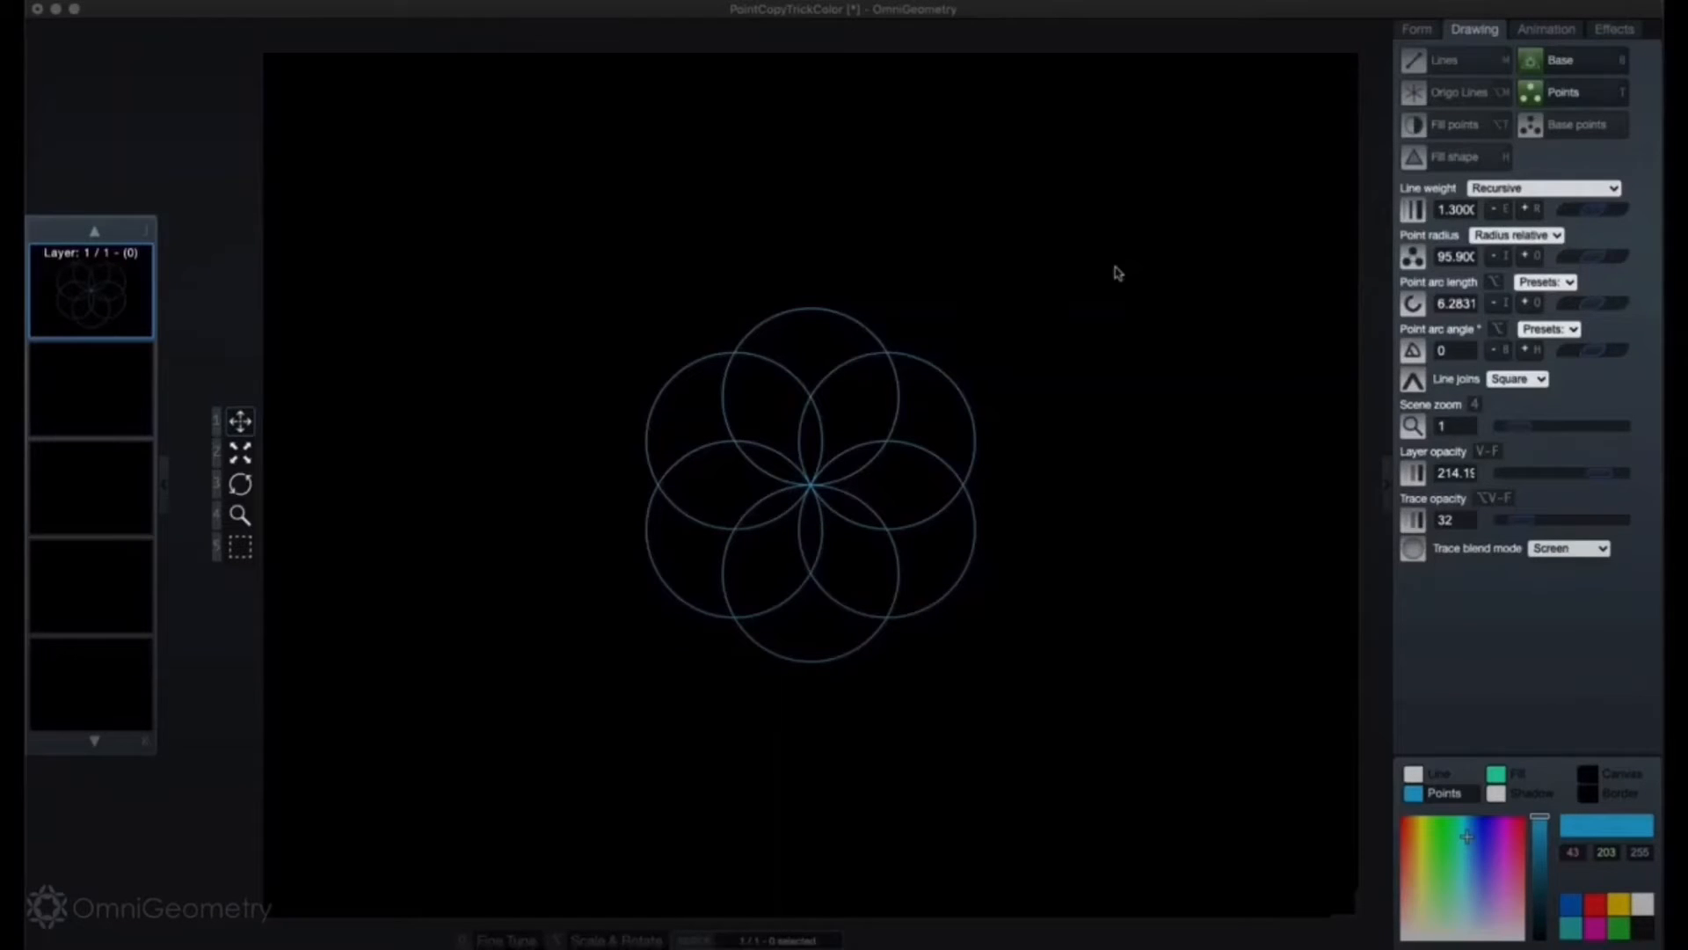
key("period")
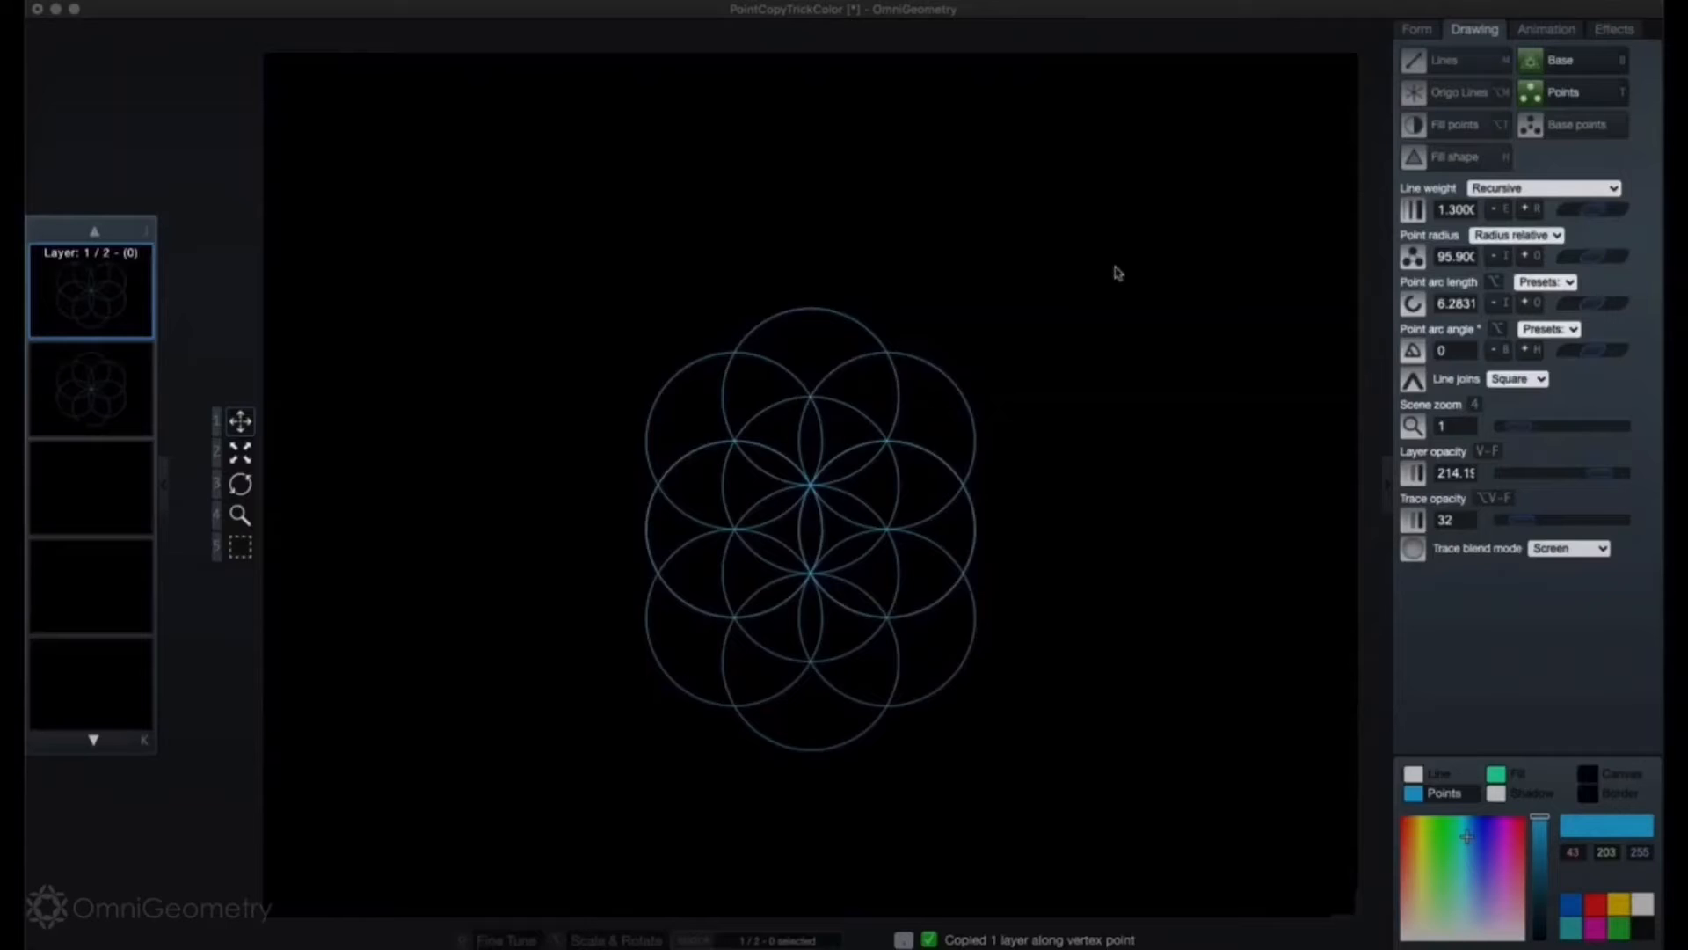
key("period")
key("period")
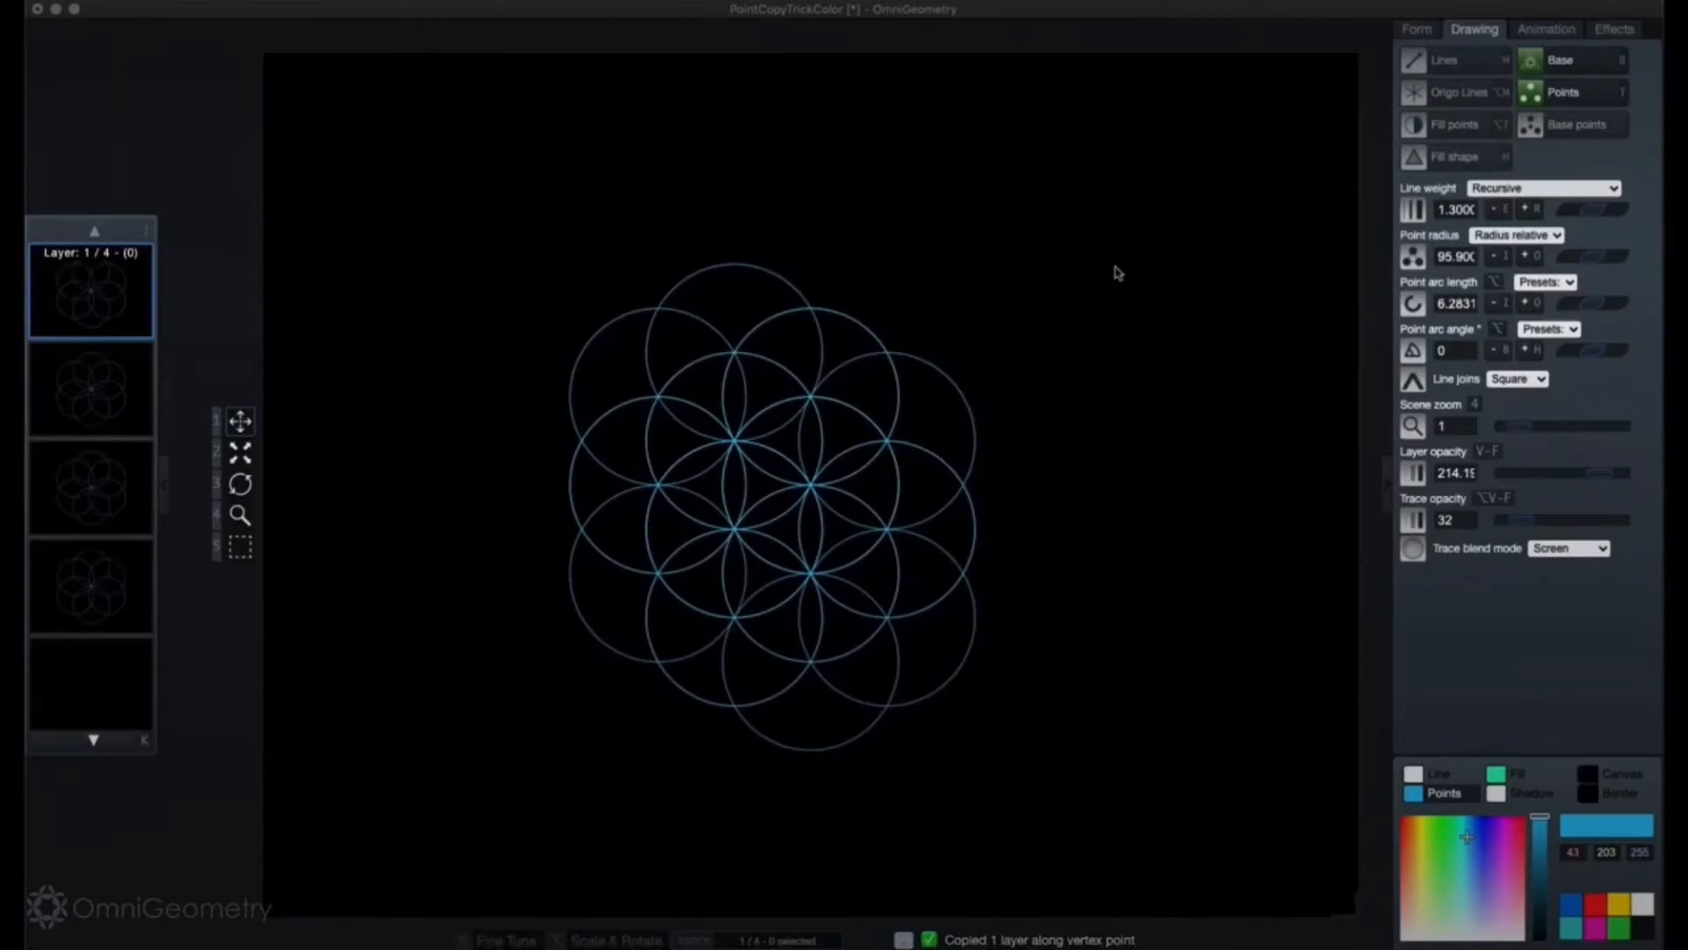
key("period")
key("period")
key("period")
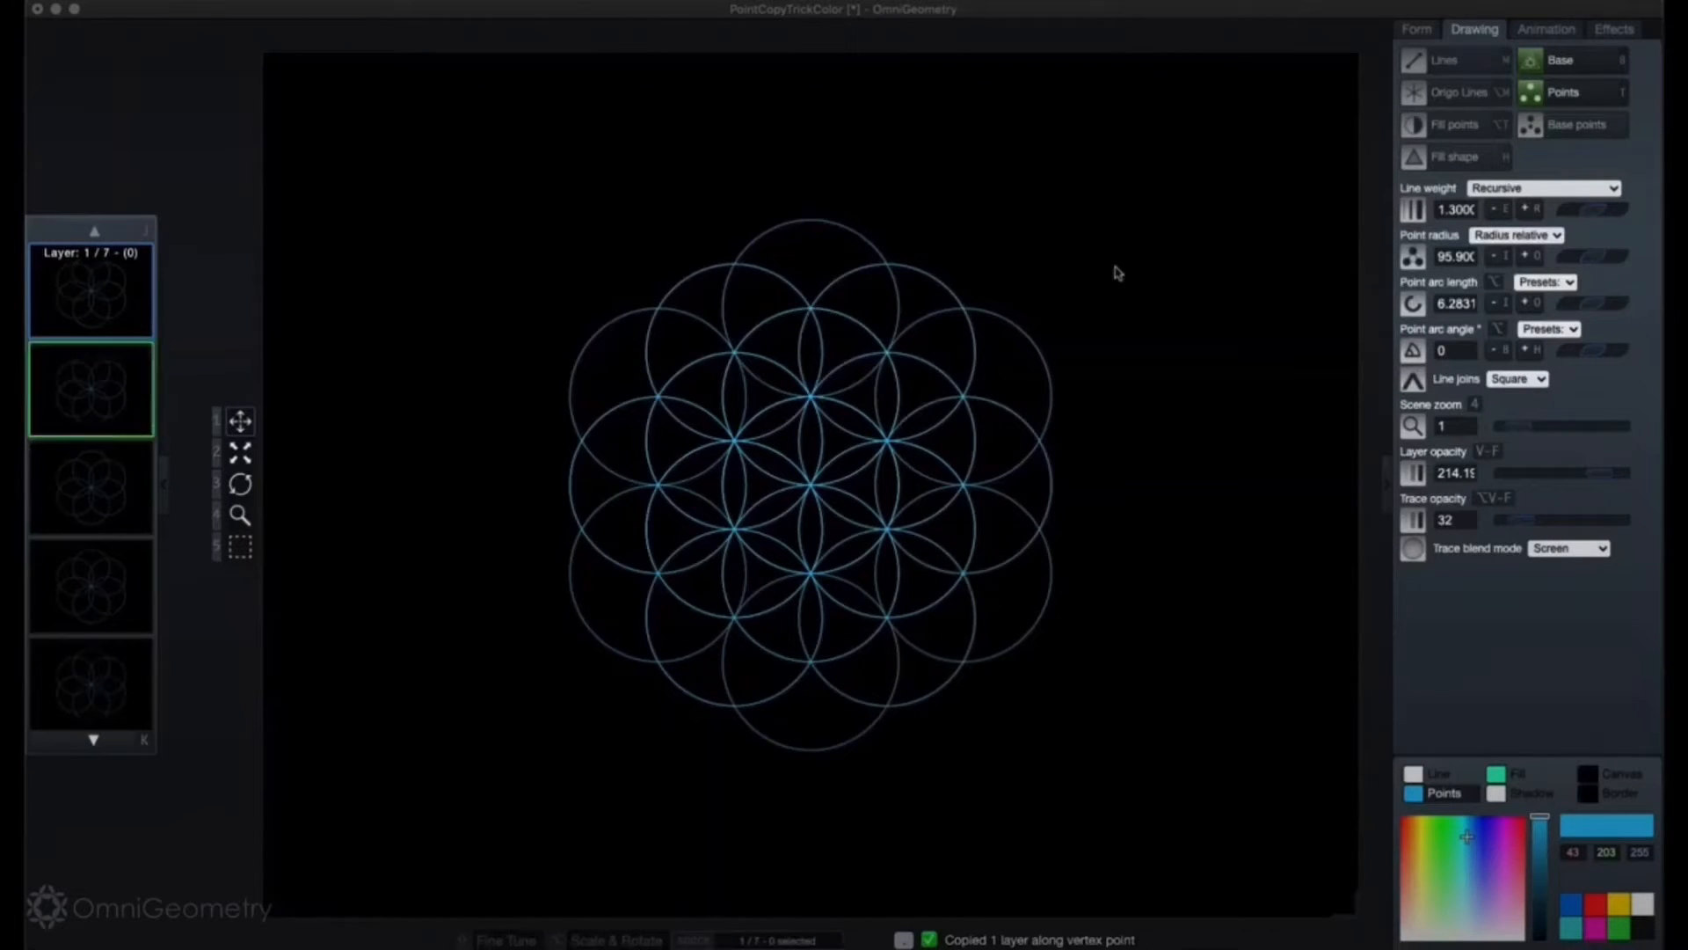
Step: Step through the layer stack to examine how the copies are placed around the central layer
key("k")
key("k")
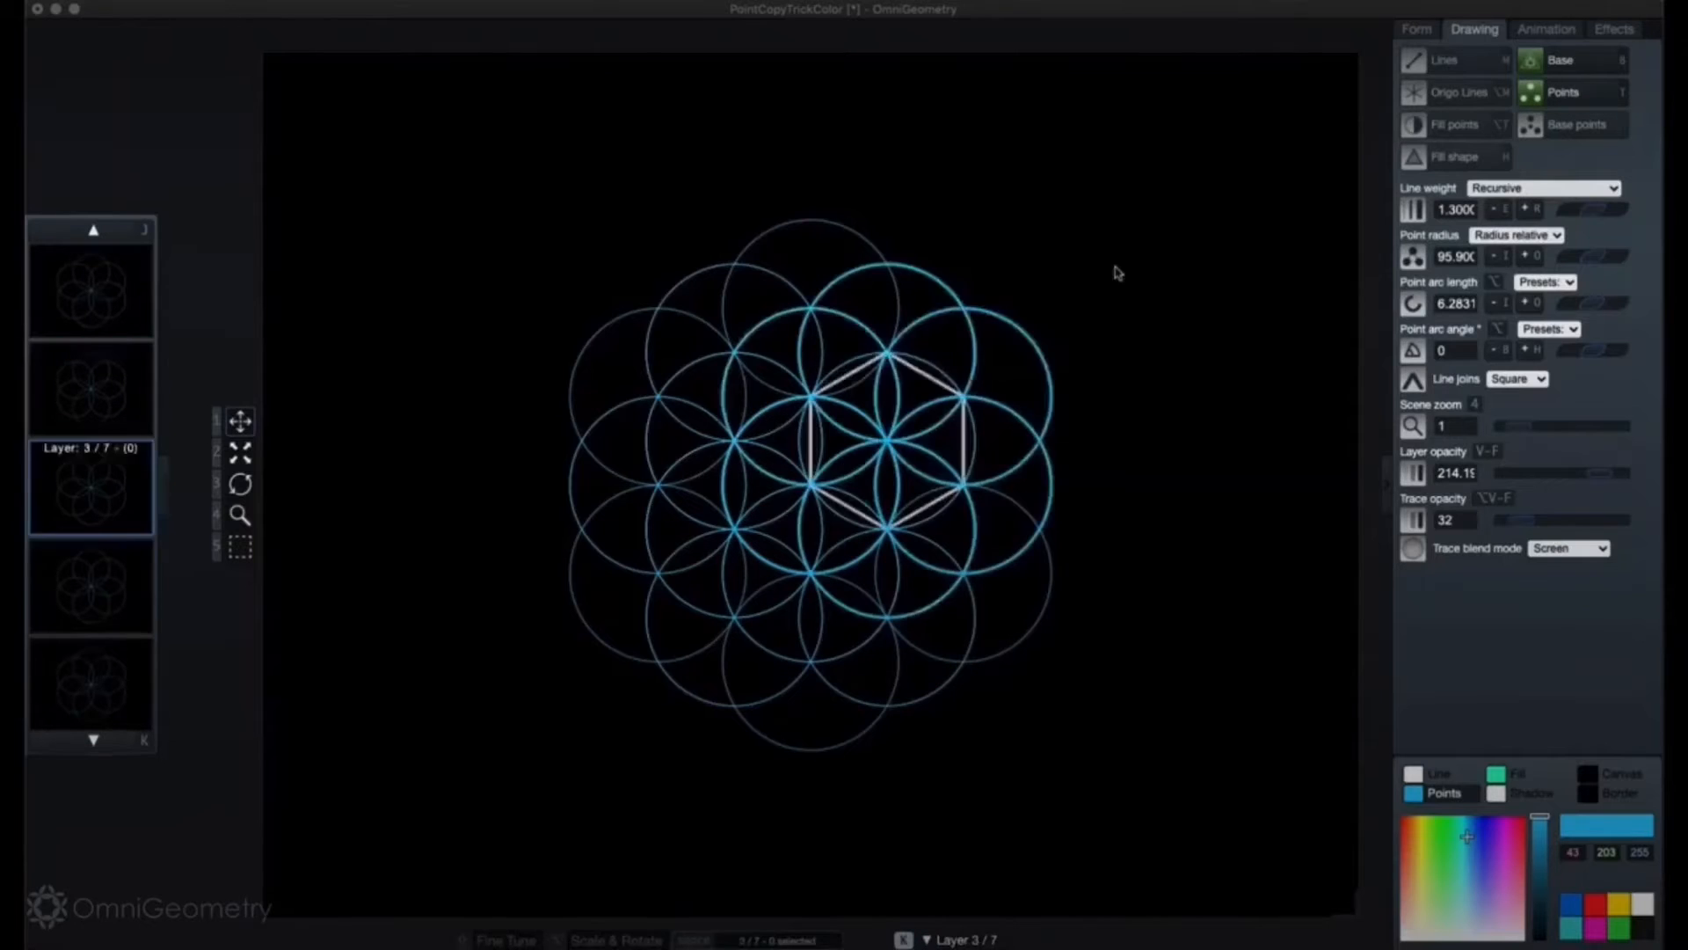
key("k")
key("k")
key("j")
key("j")
key("j")
key("j")
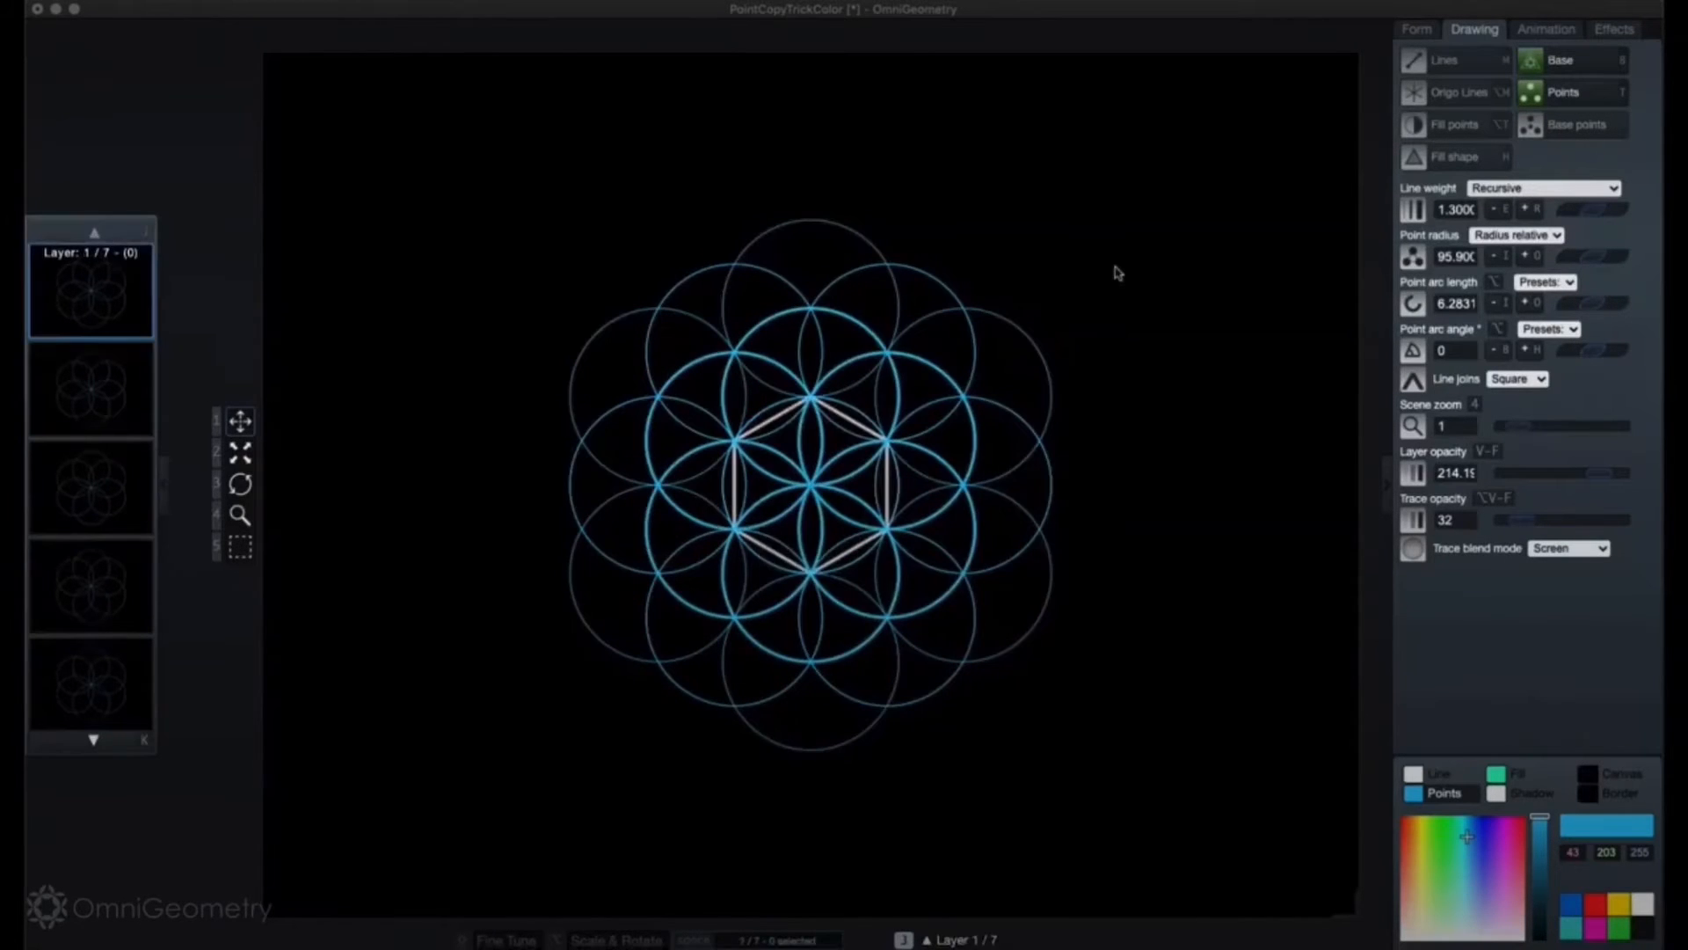
key("j")
key("k")
key("j")
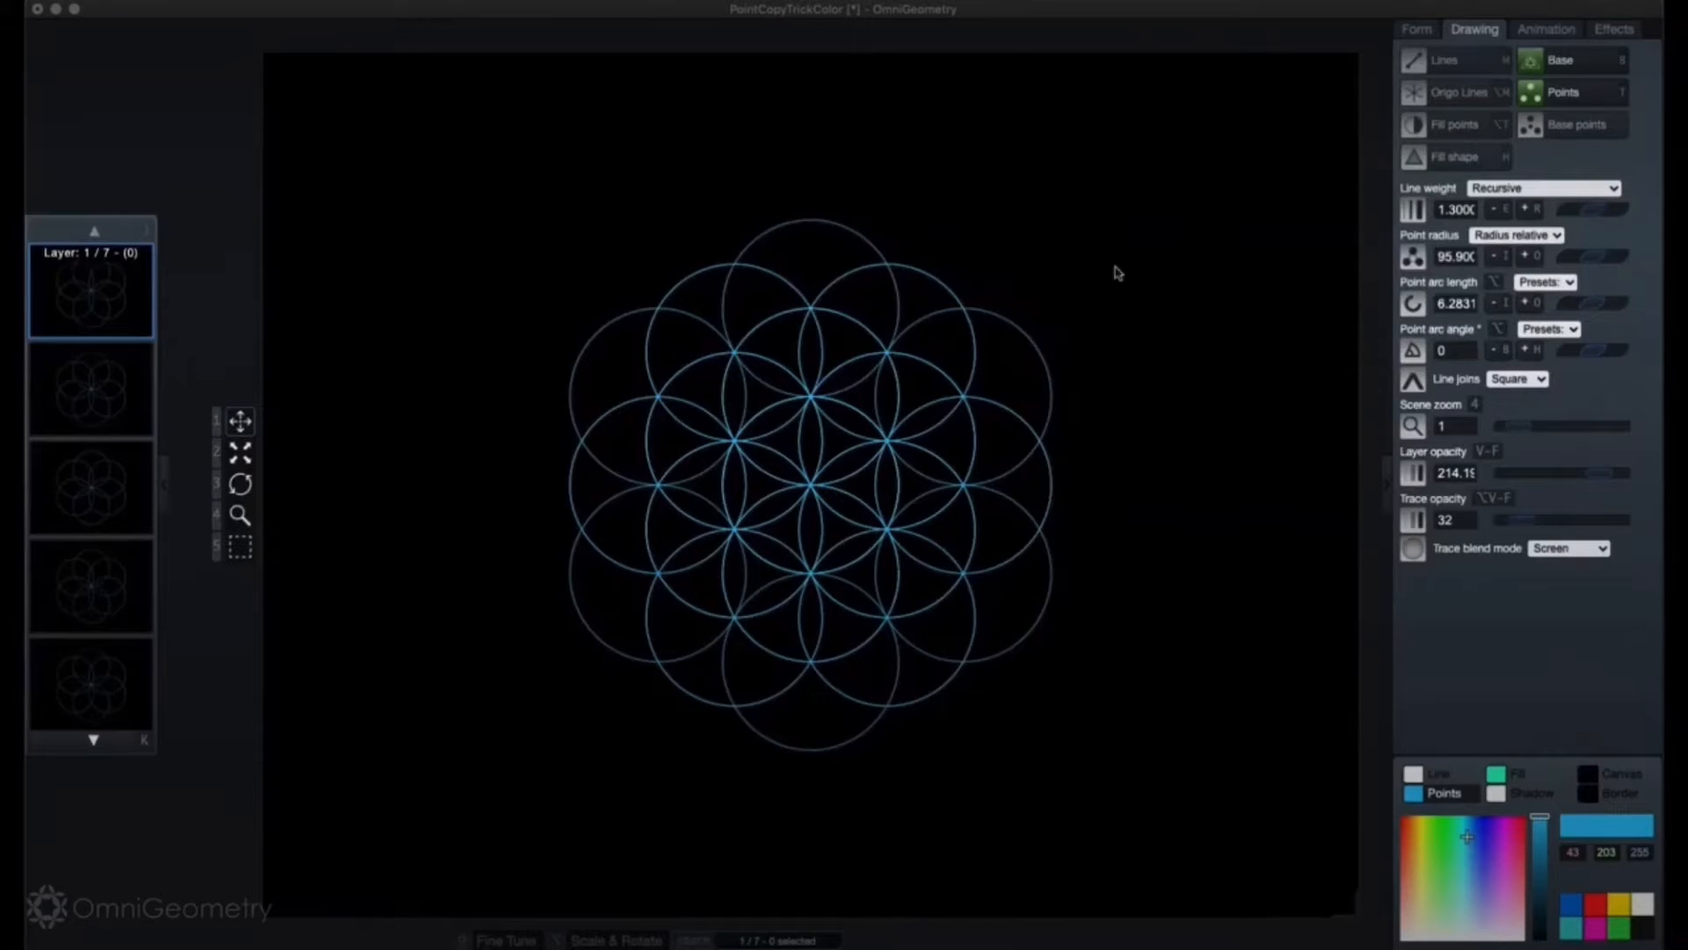
key("k")
key("j")
key("k")
key("j")
Step: Delete the central layer and set the point color of the new first layer to turquoise (43, 255, 233)
mouse_move(1467, 837)
left_mouse_down()
mouse_move(1435, 833)
mouse_move(1458, 836)
left_mouse_up()
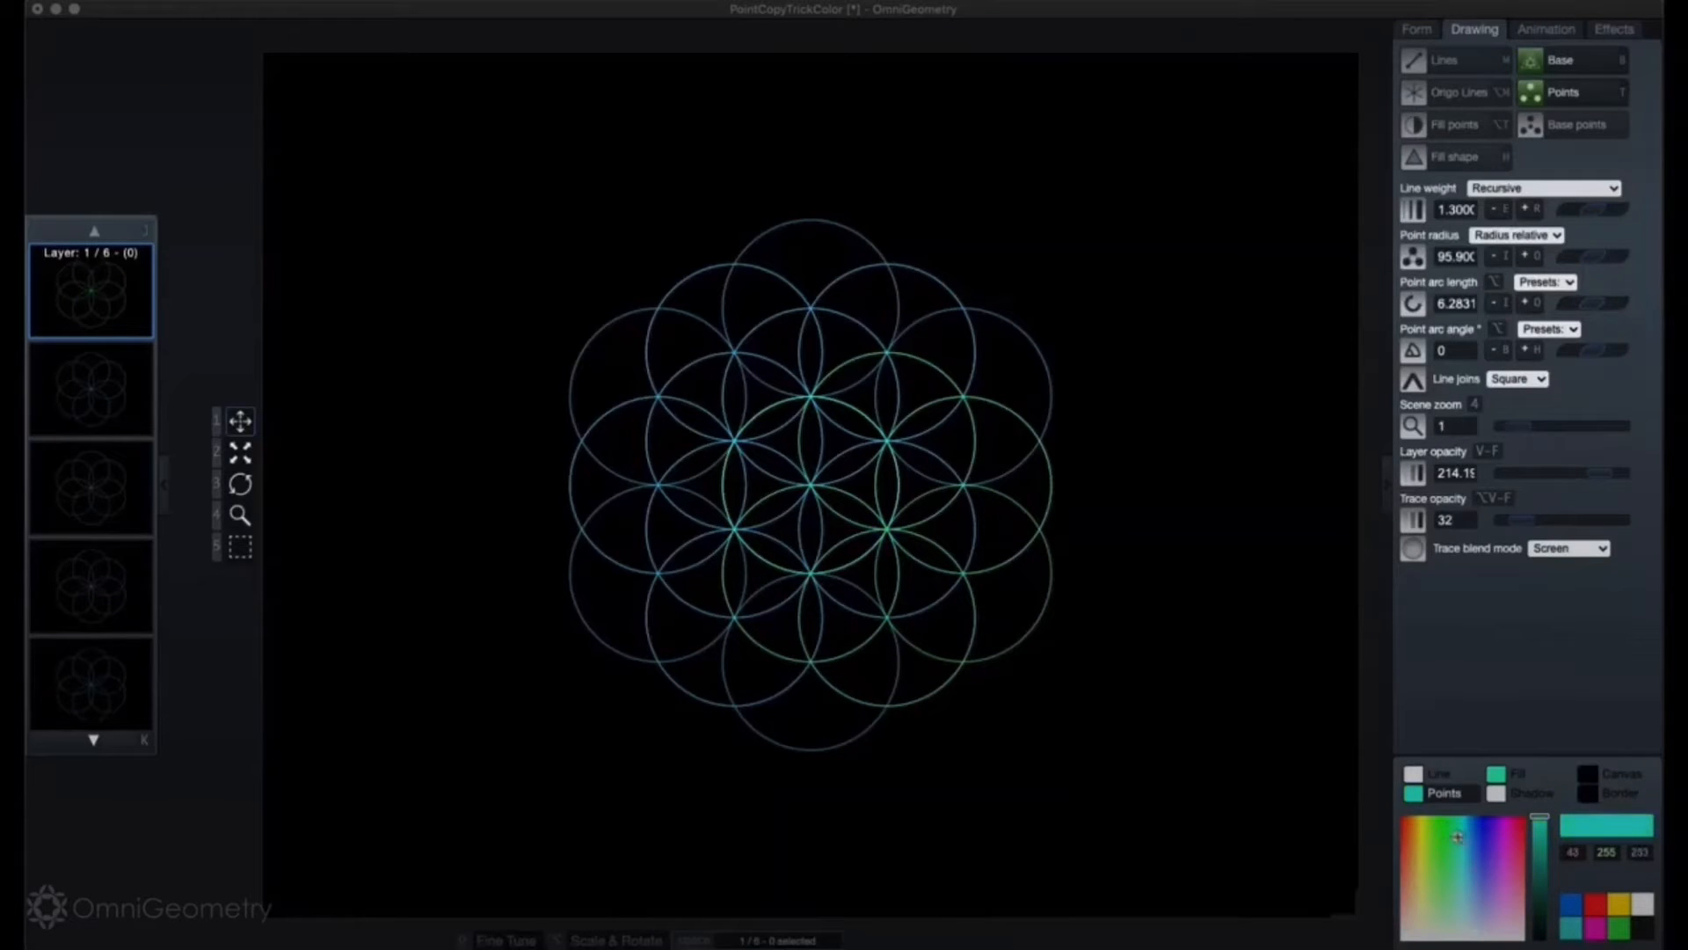
Step: Select the second layer and change its point color to a bright turquoise green
left_click(137, 408)
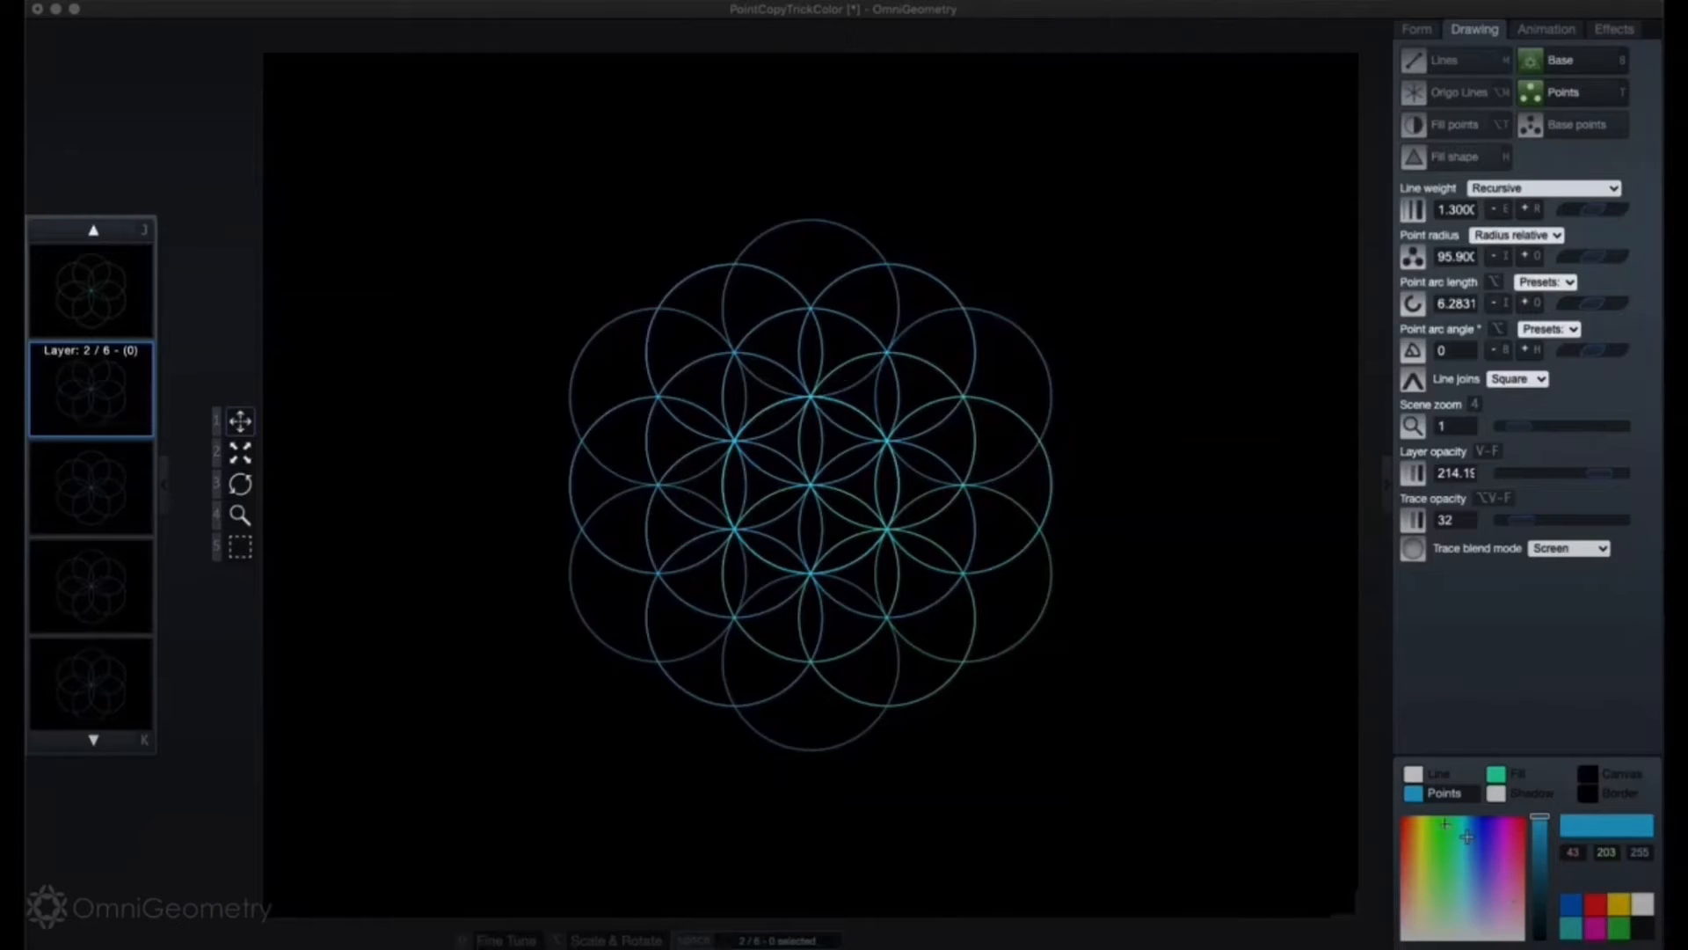
mouse_move(1435, 837)
left_mouse_down()
mouse_move(1490, 838)
mouse_move(1457, 821)
left_mouse_up()
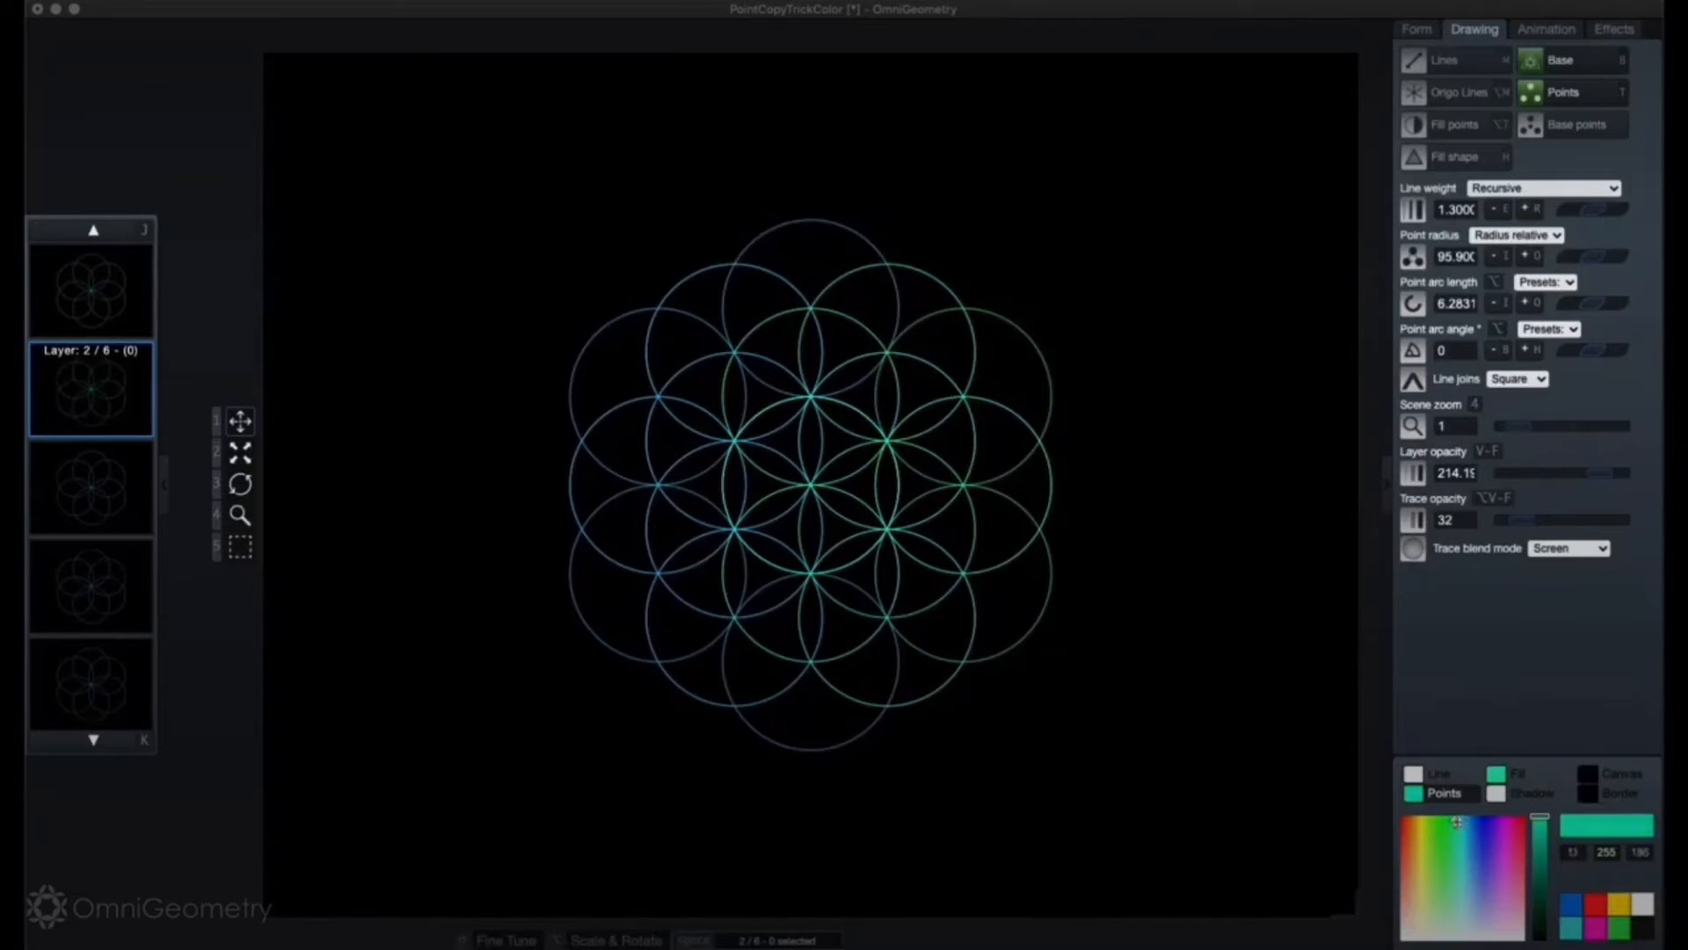
Step: Select the third layer and rotate its color hues until its points are yellow
left_click(92, 480)
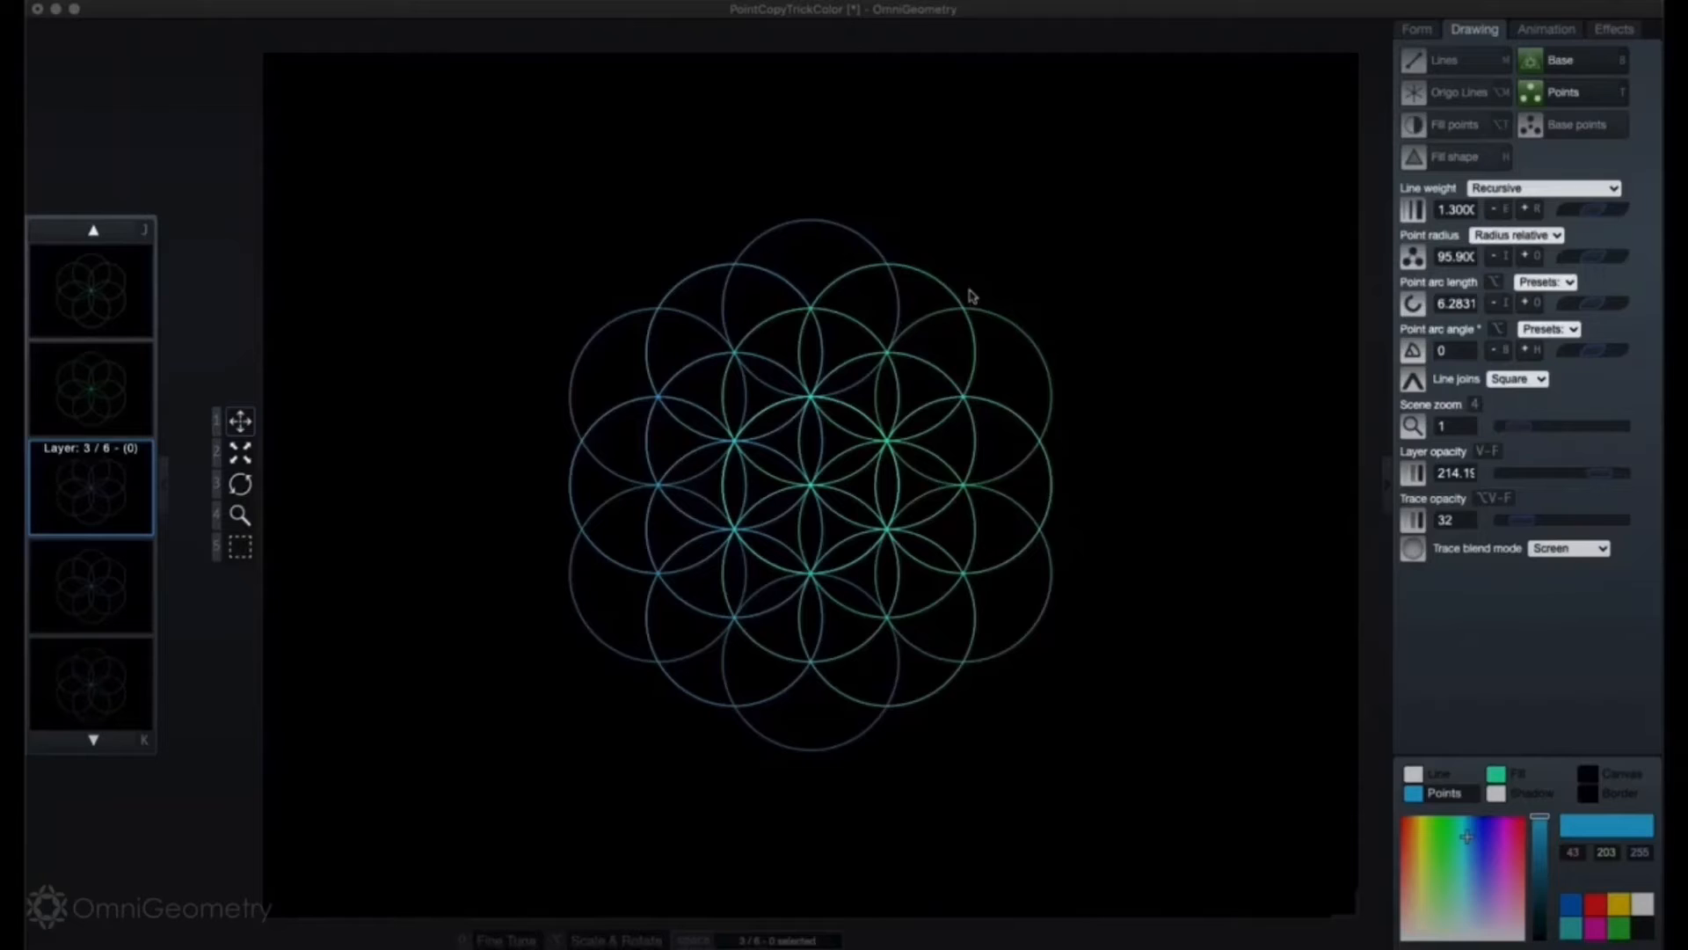
key("h")
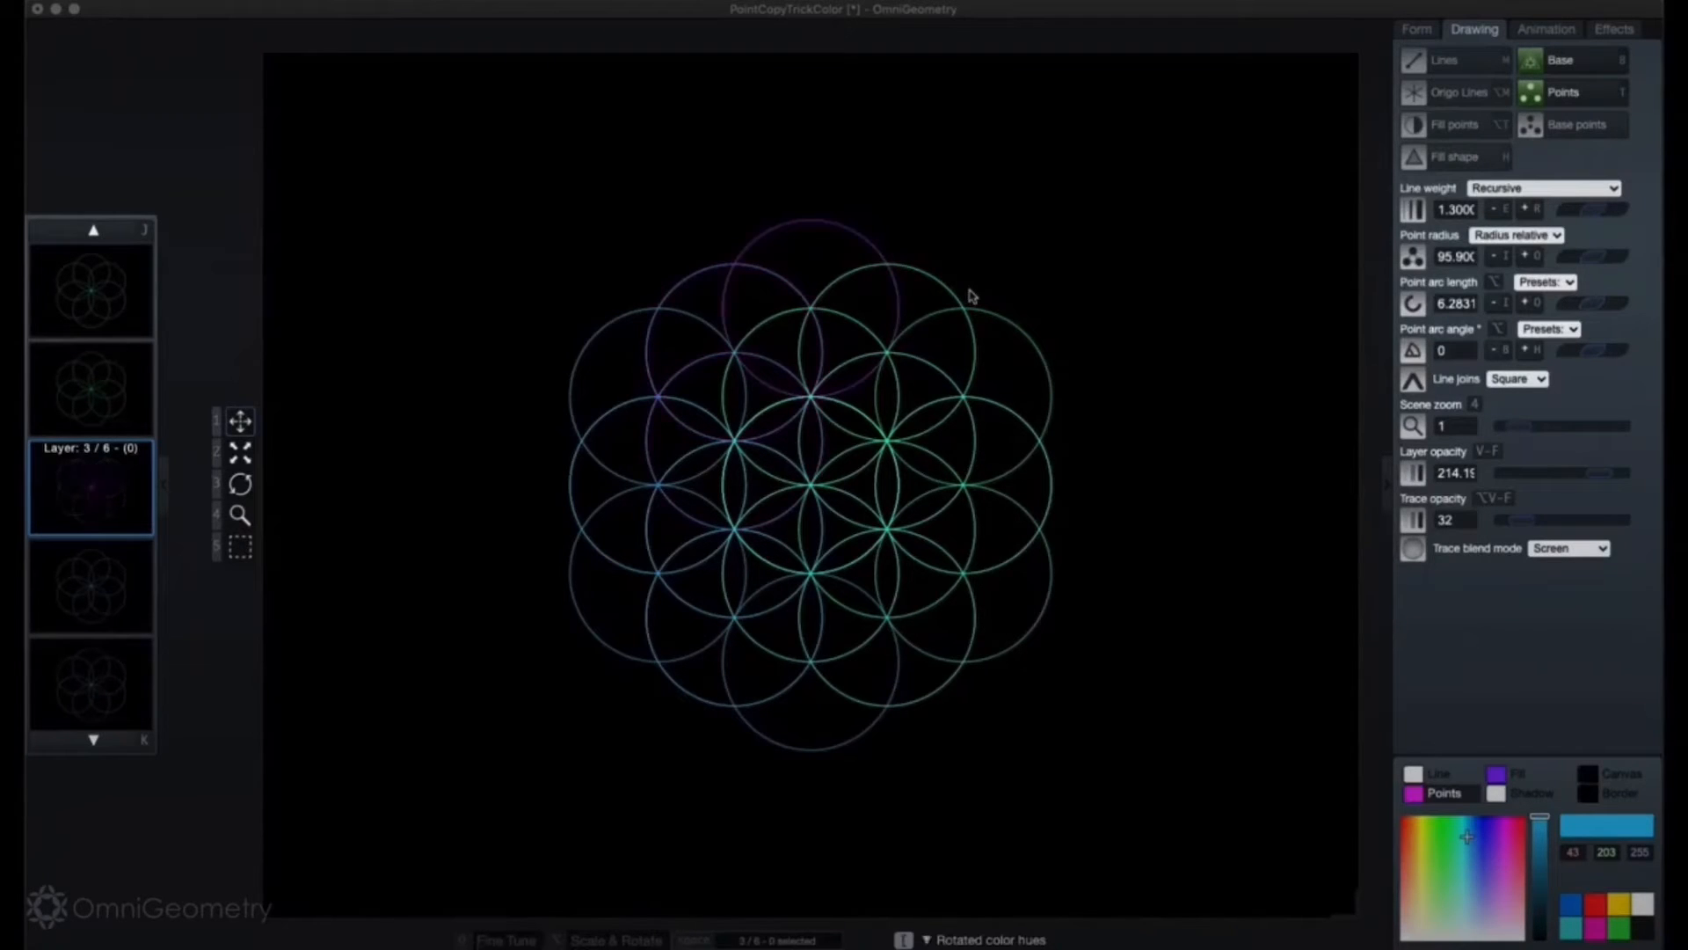
key("h")
key("h")
key("h")
key("h")
key("h")
key("h")
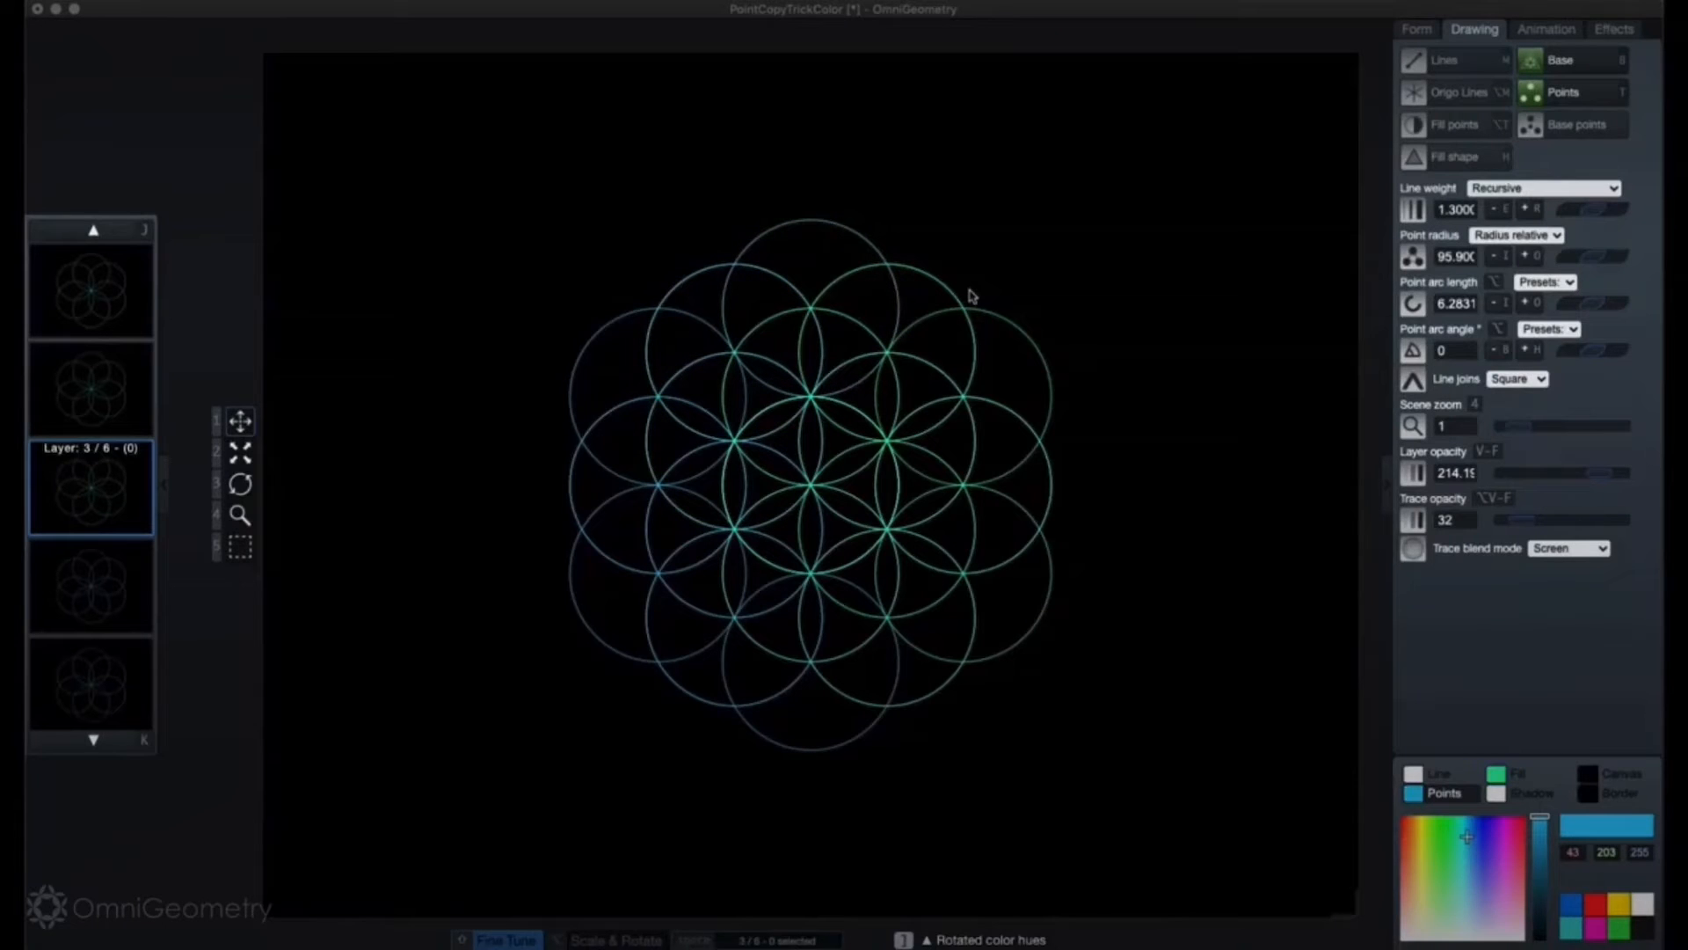
key("h")
key("h")
key("h")
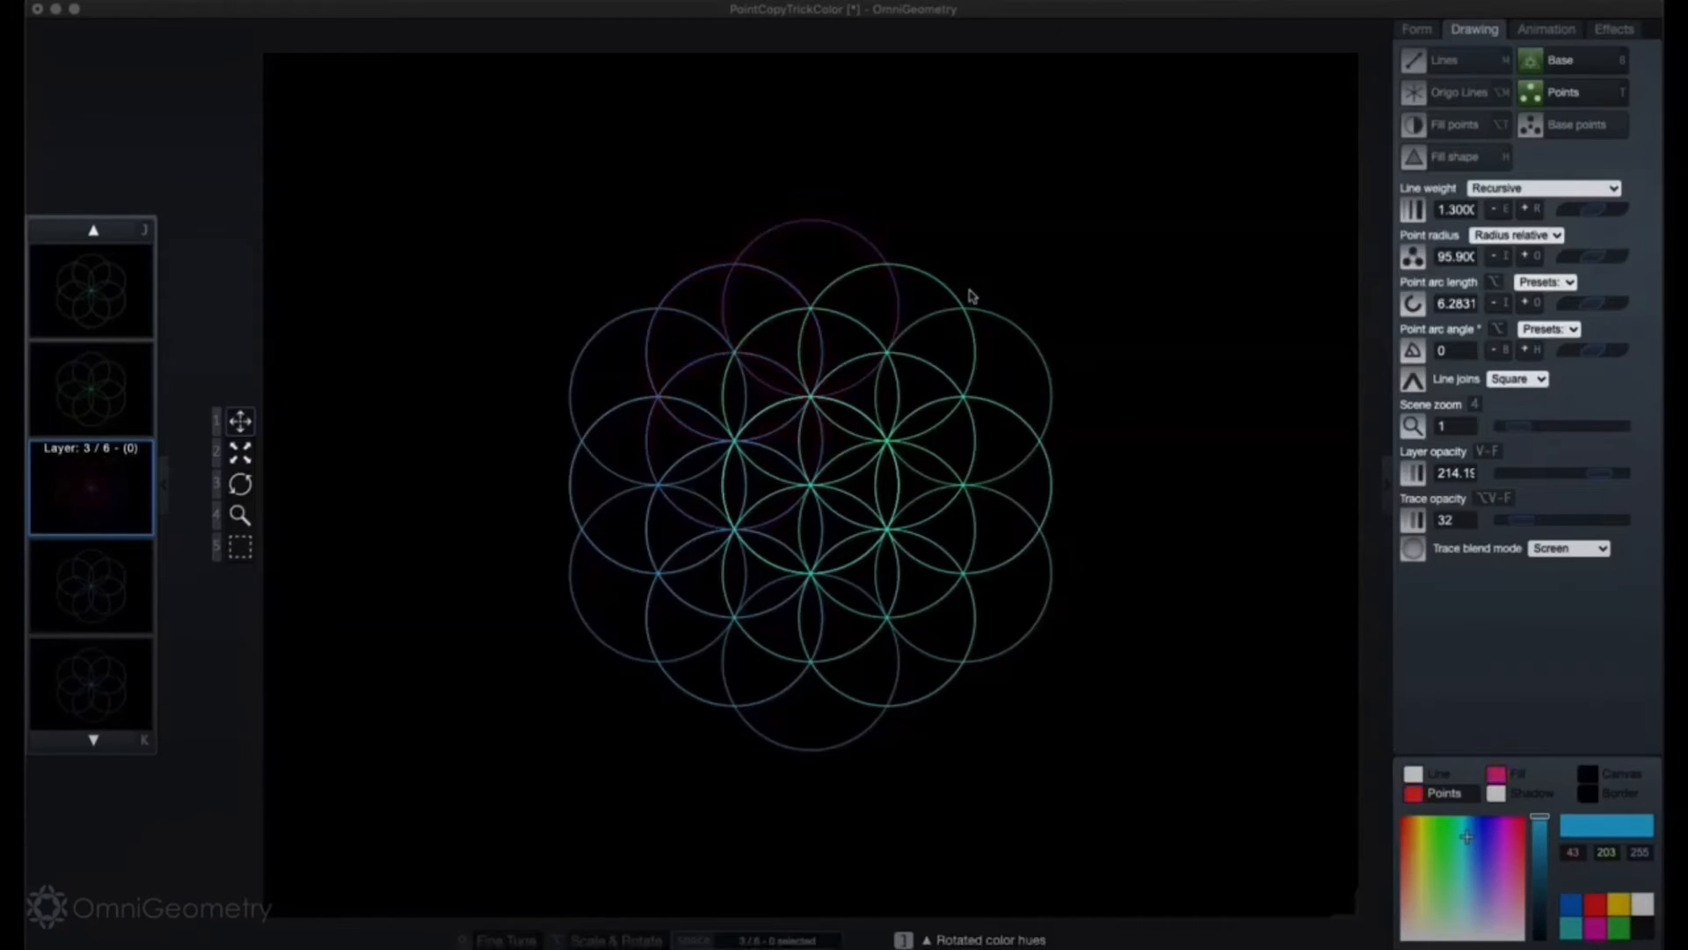
key("h")
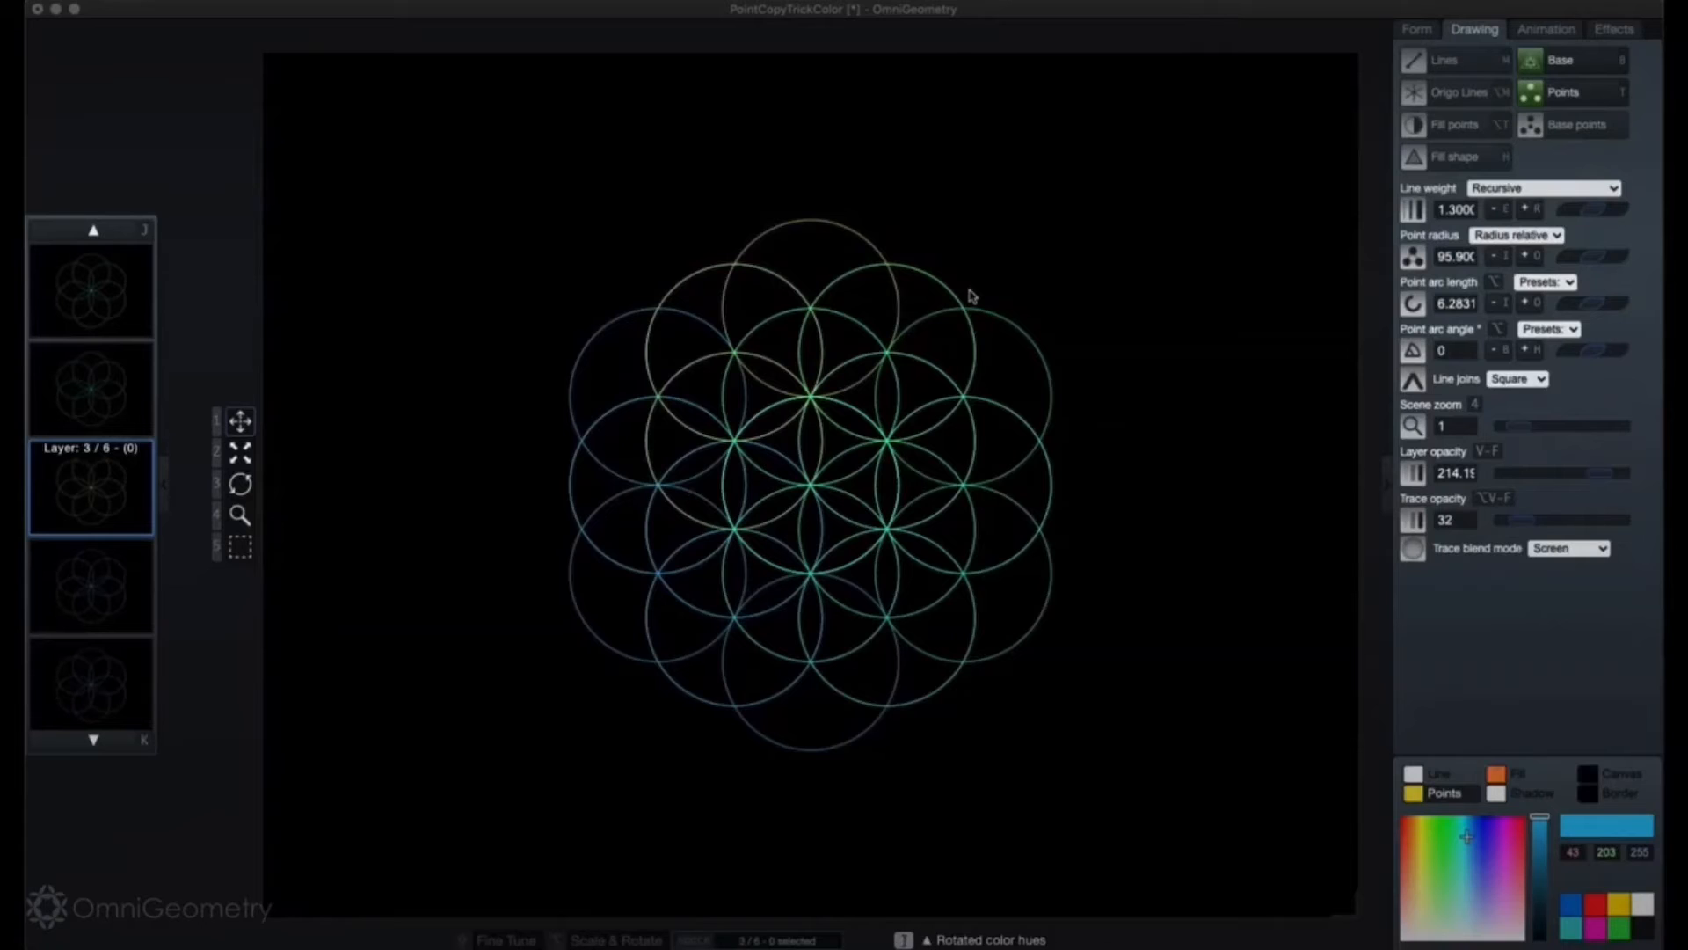
key("h")
Step: Move to the fourth layer and rotate its color hues until its points are orange
key("k")
key("h")
key("h")
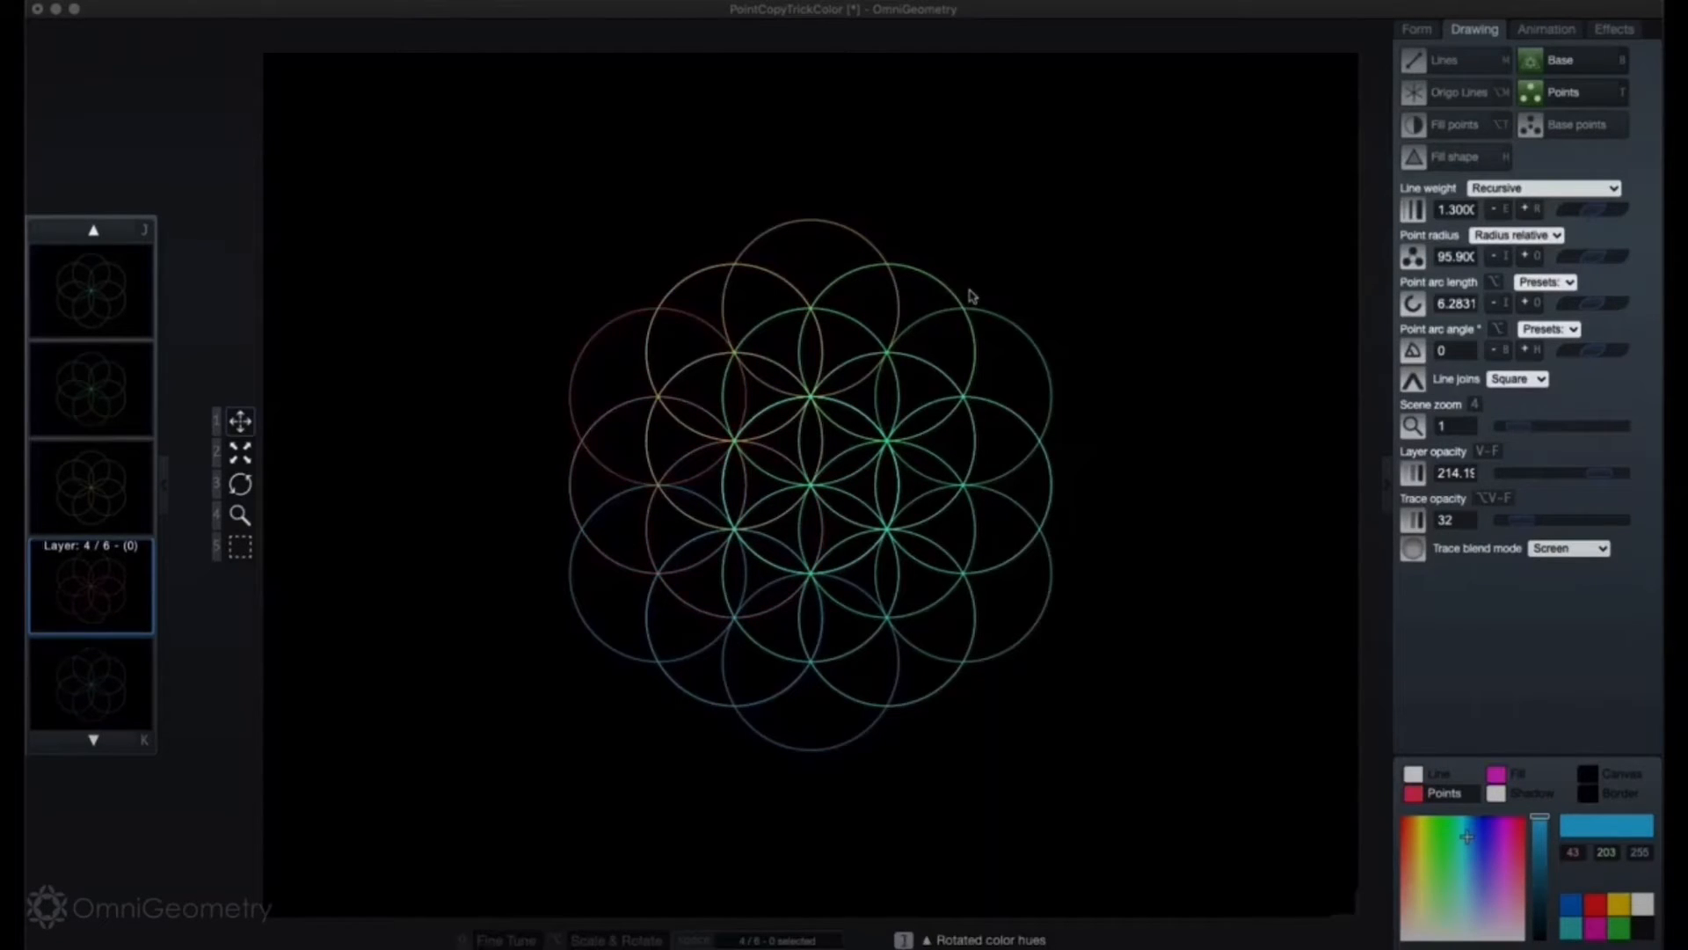
key("h")
key("0")
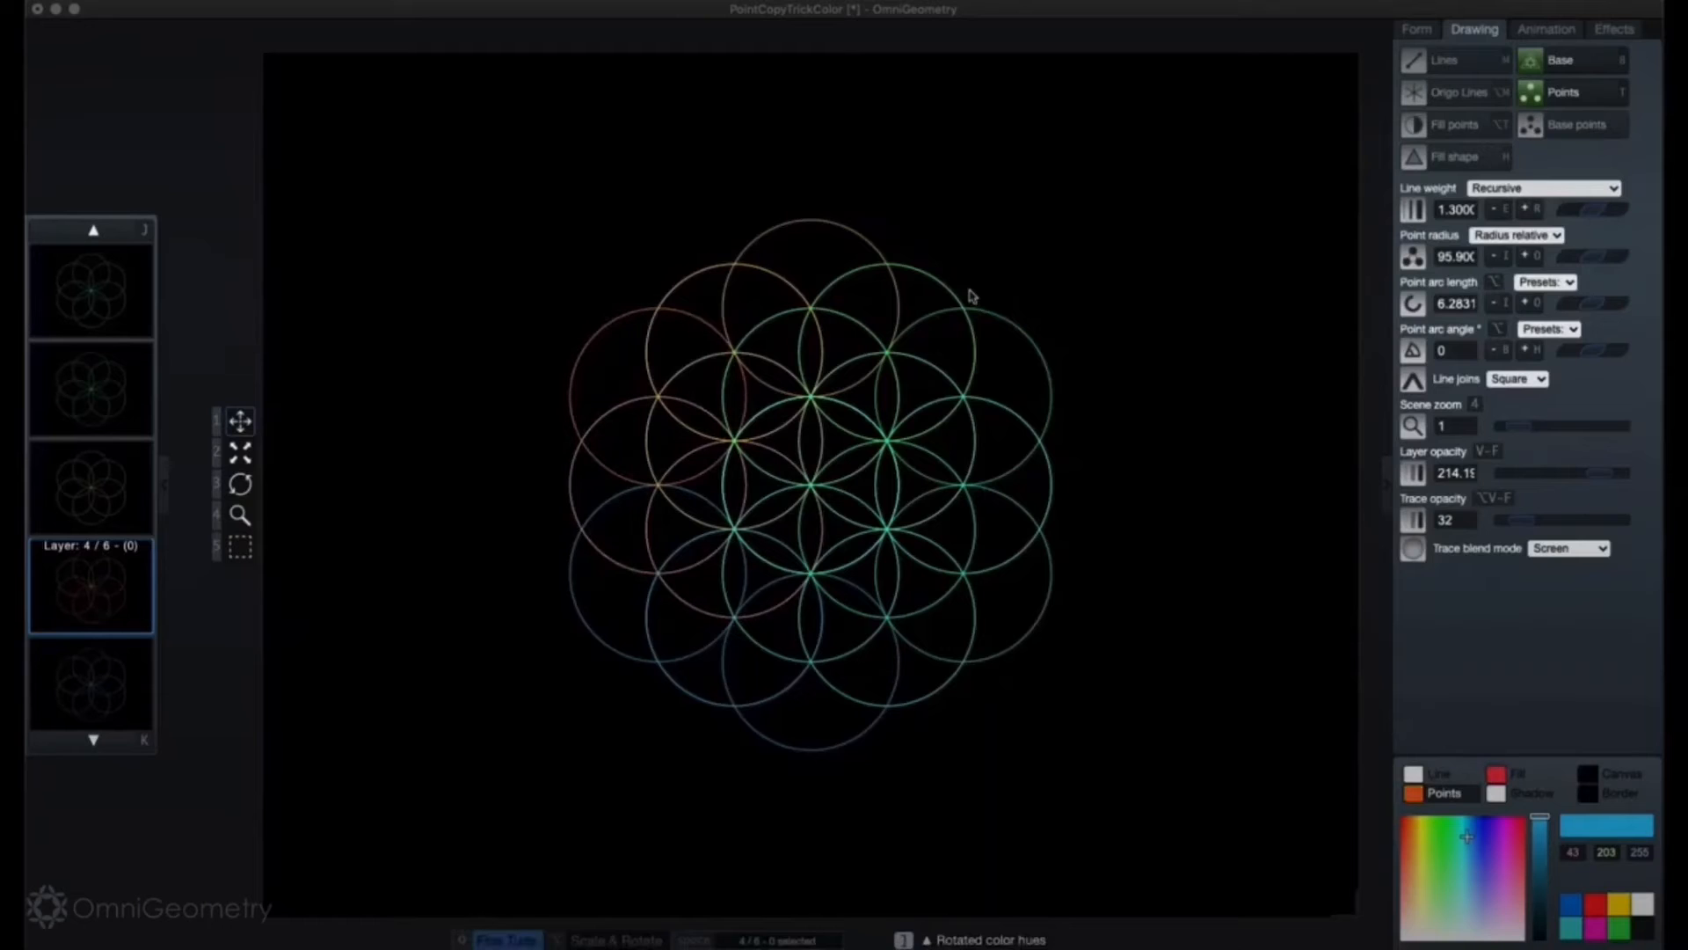
key("0")
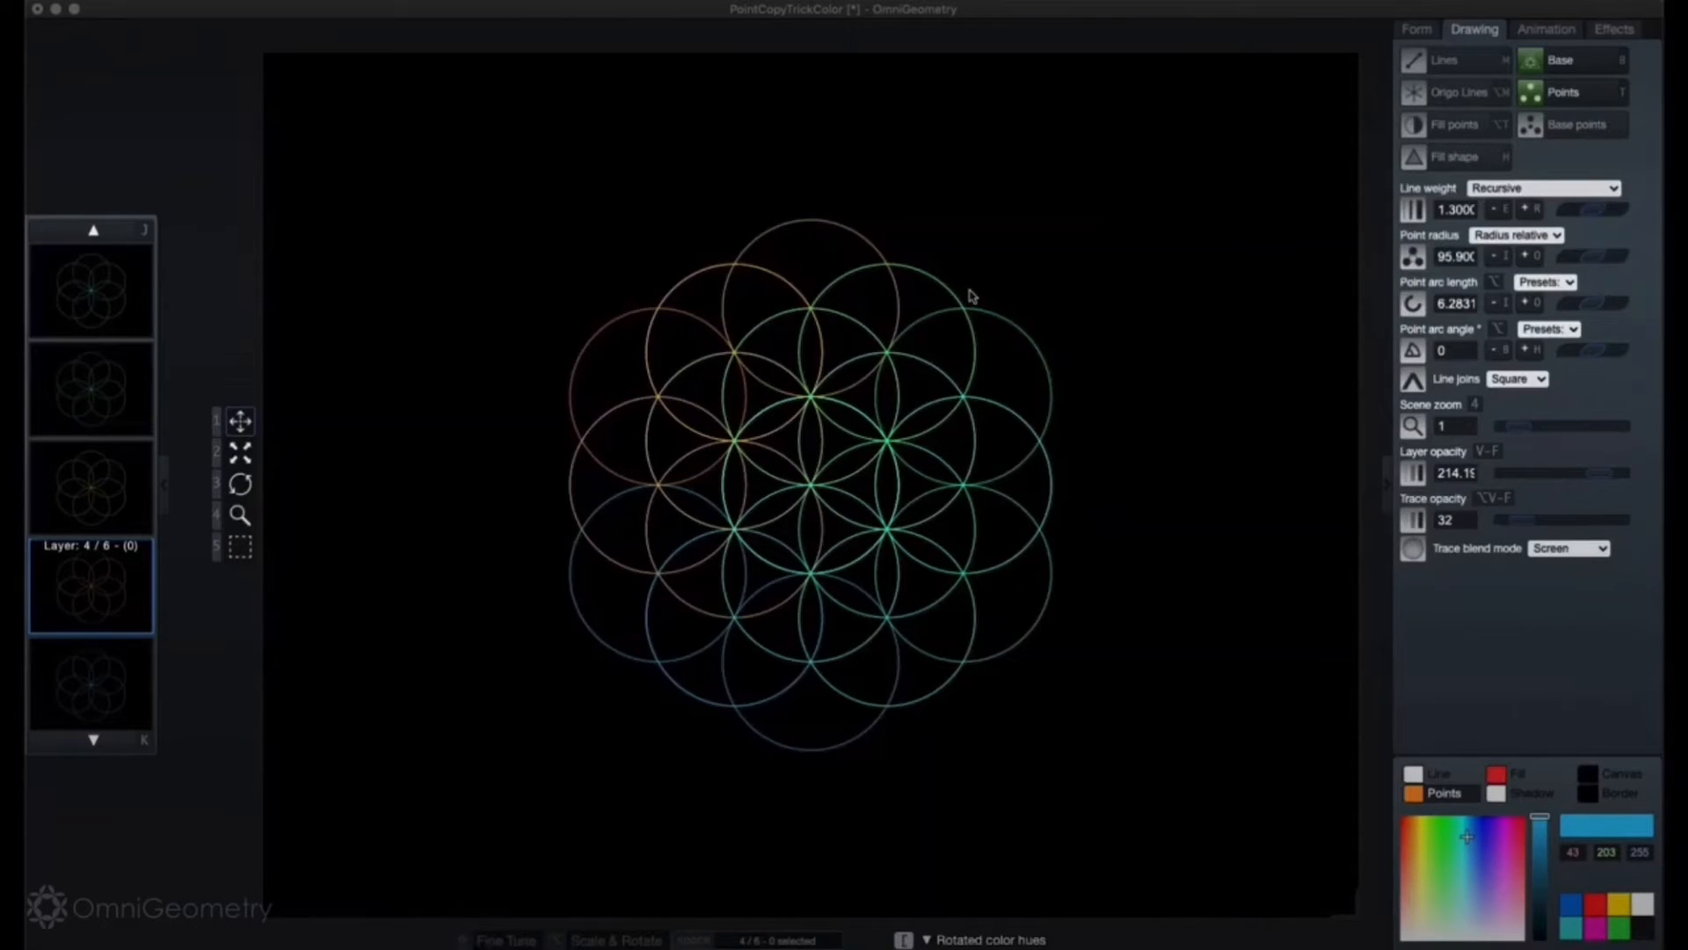
Step: Move to the fifth layer and rotate its color hues to an orange point color (255, 151, 43)
key("k")
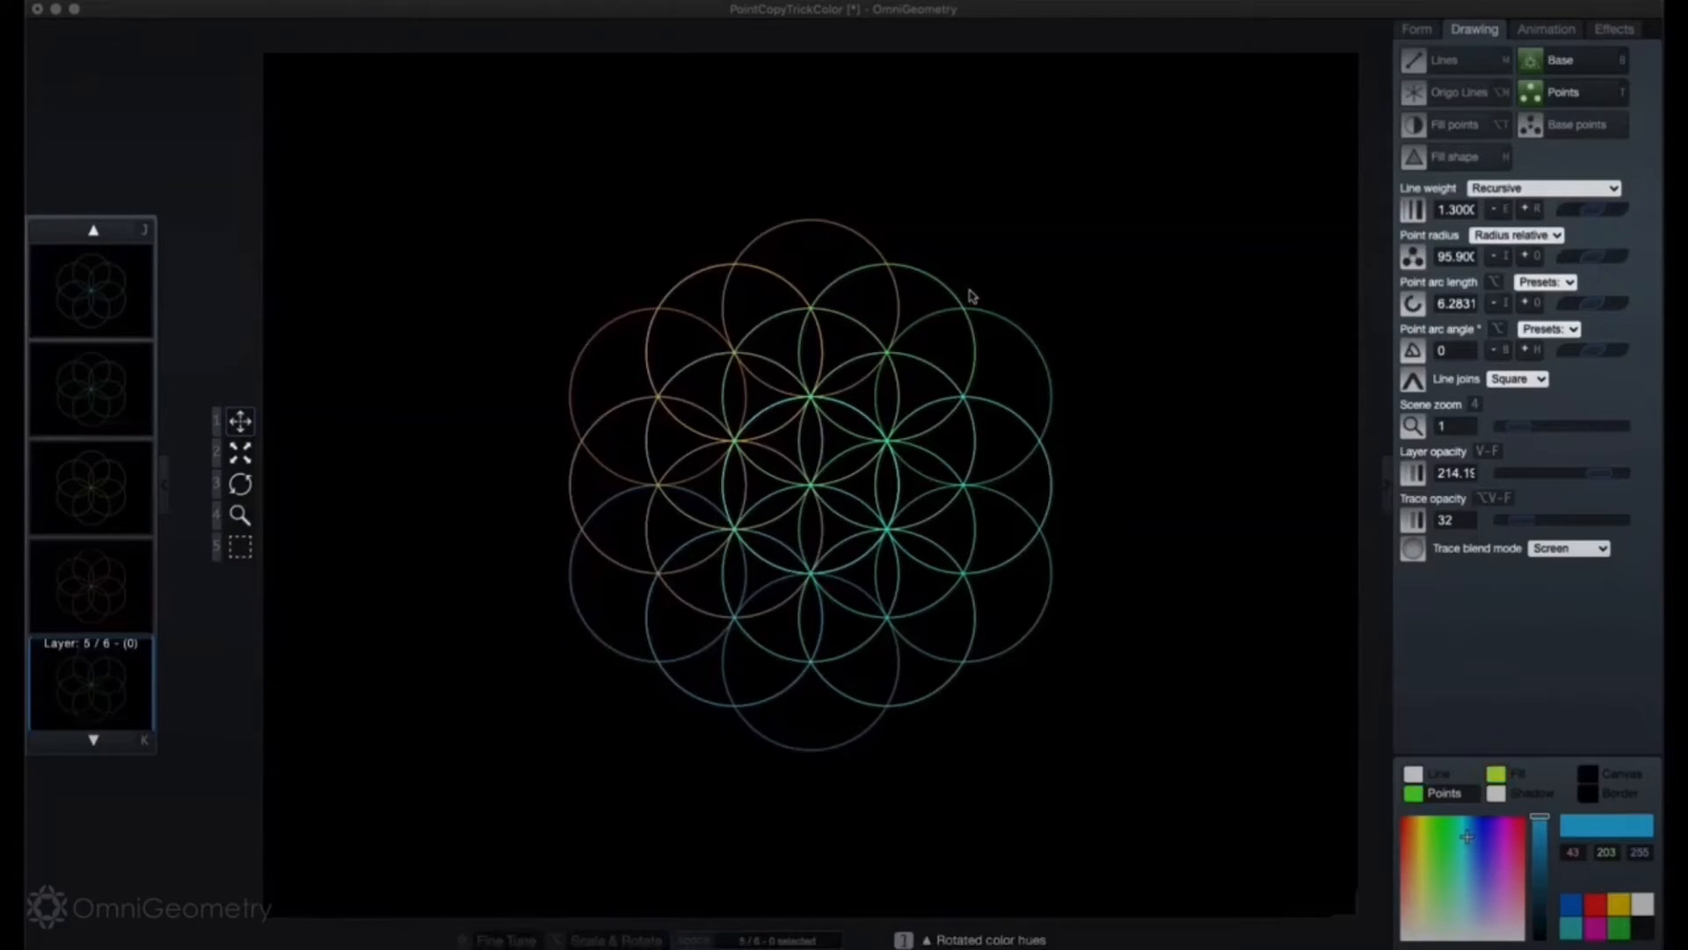
key("h")
key("h")
key("0")
key("h")
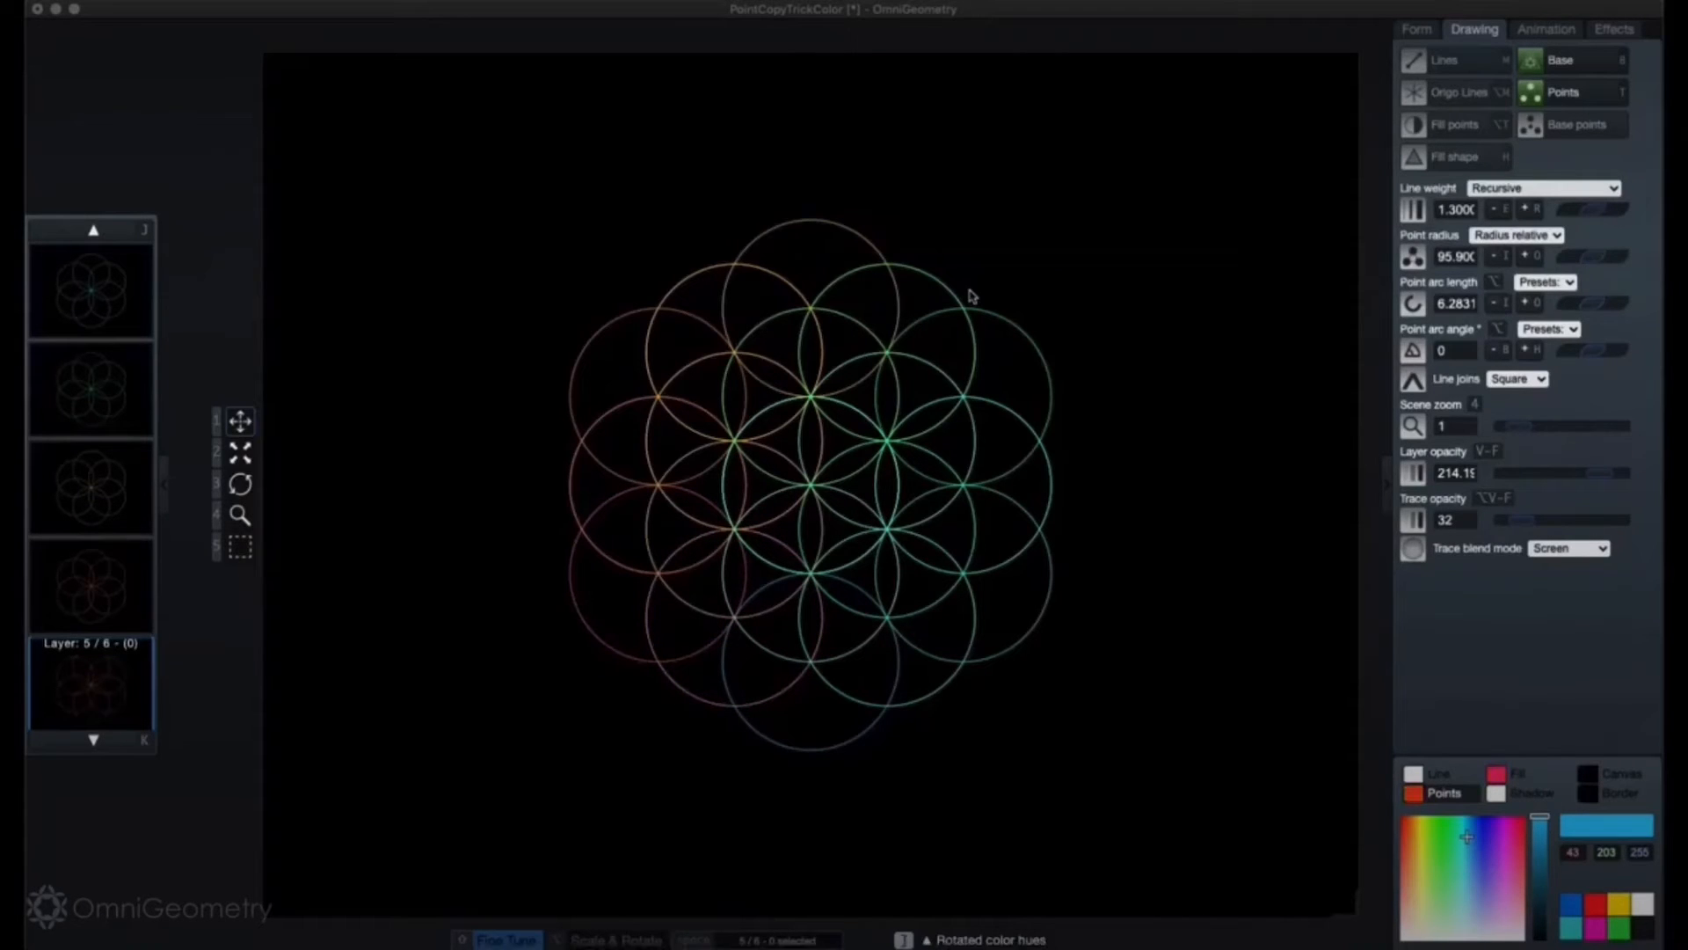
key("h")
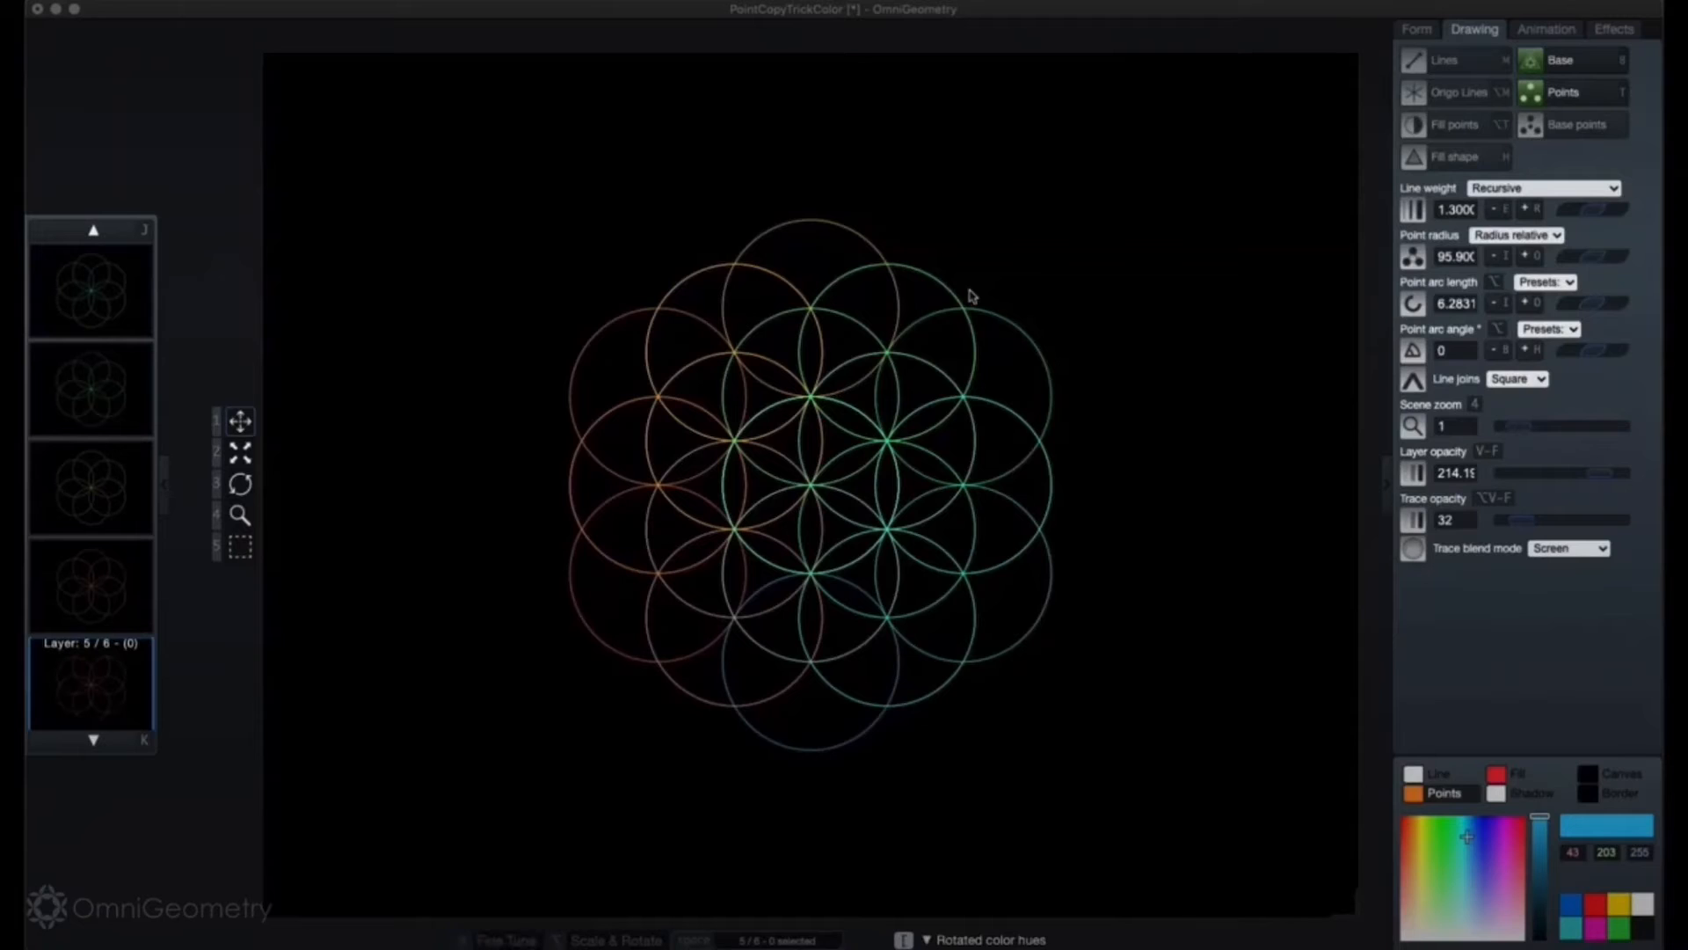
Step: Move to the sixth layer and rotate its color hues past violet until its points are green
key("k")
key("bracketright")
key("bracketright")
key("bracketright")
key("bracketright")
key("bracketright")
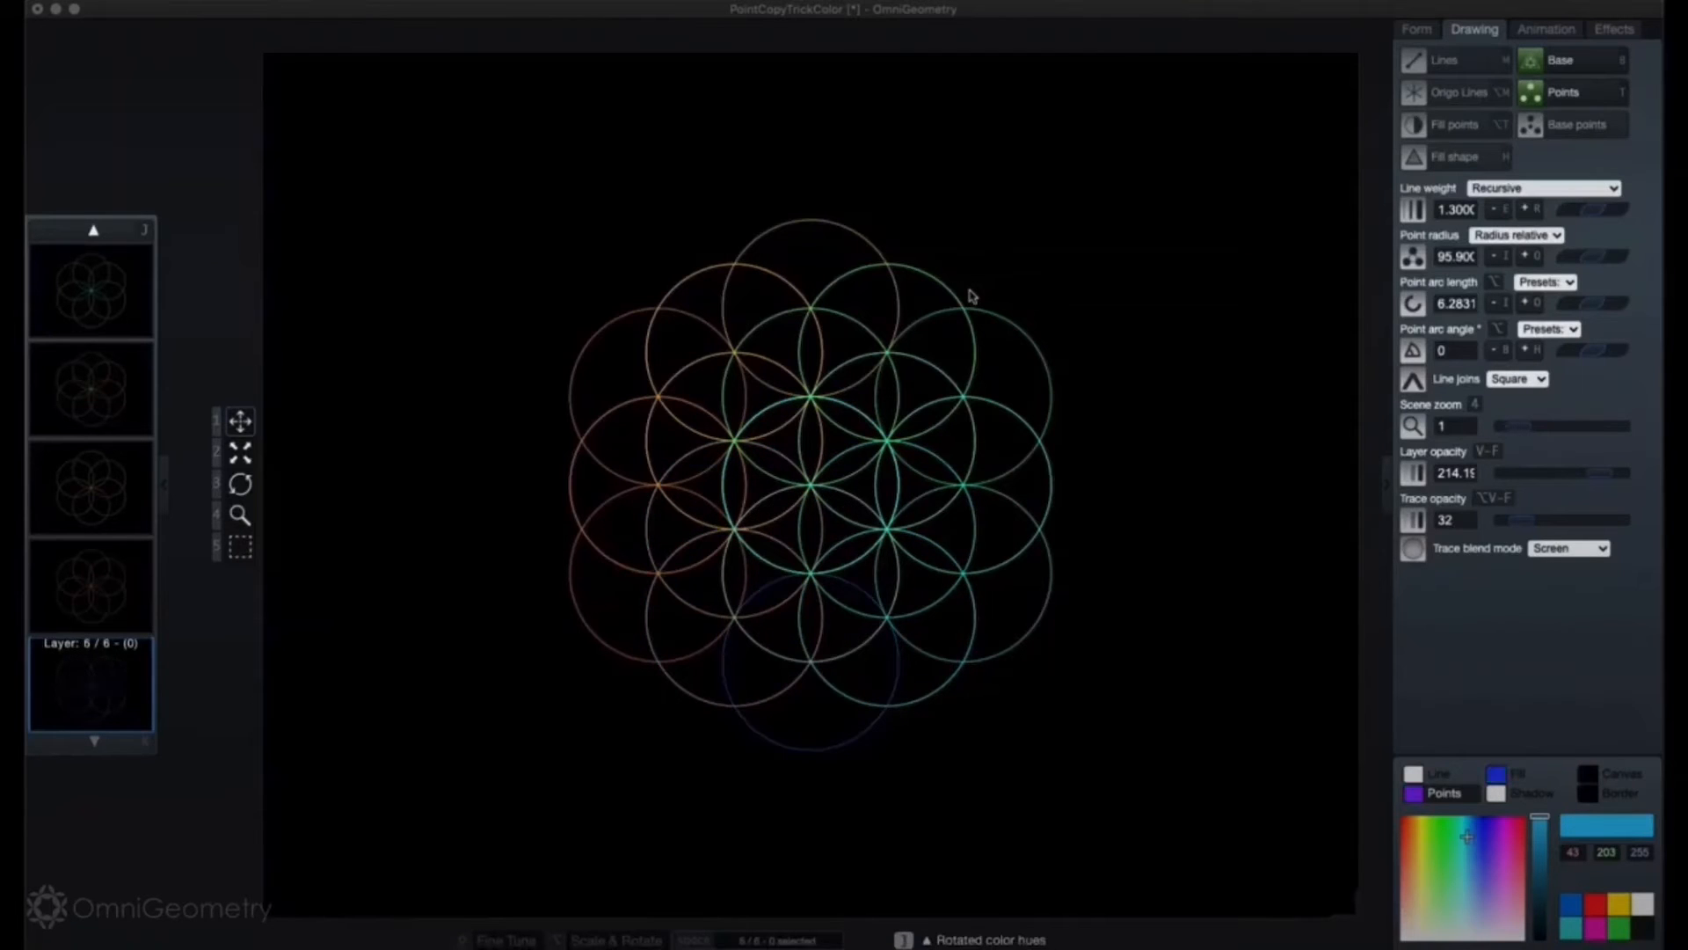
key("bracketright")
key("bracketright")
key("bracketright")
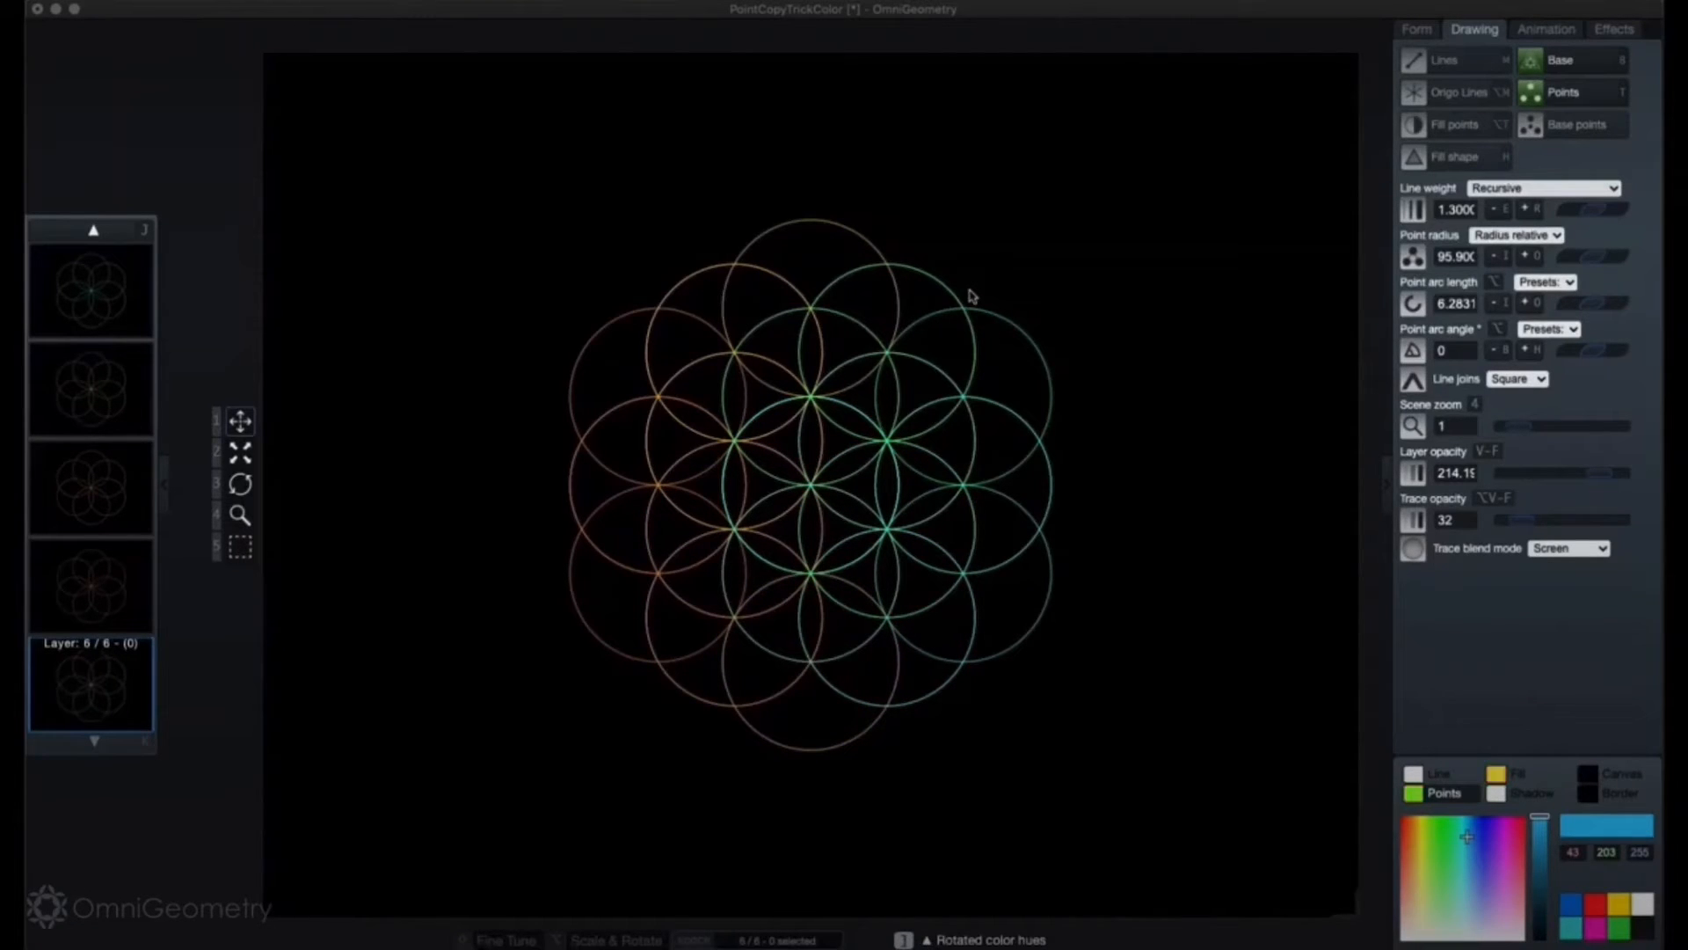
key("bracketright")
key("bracketright")
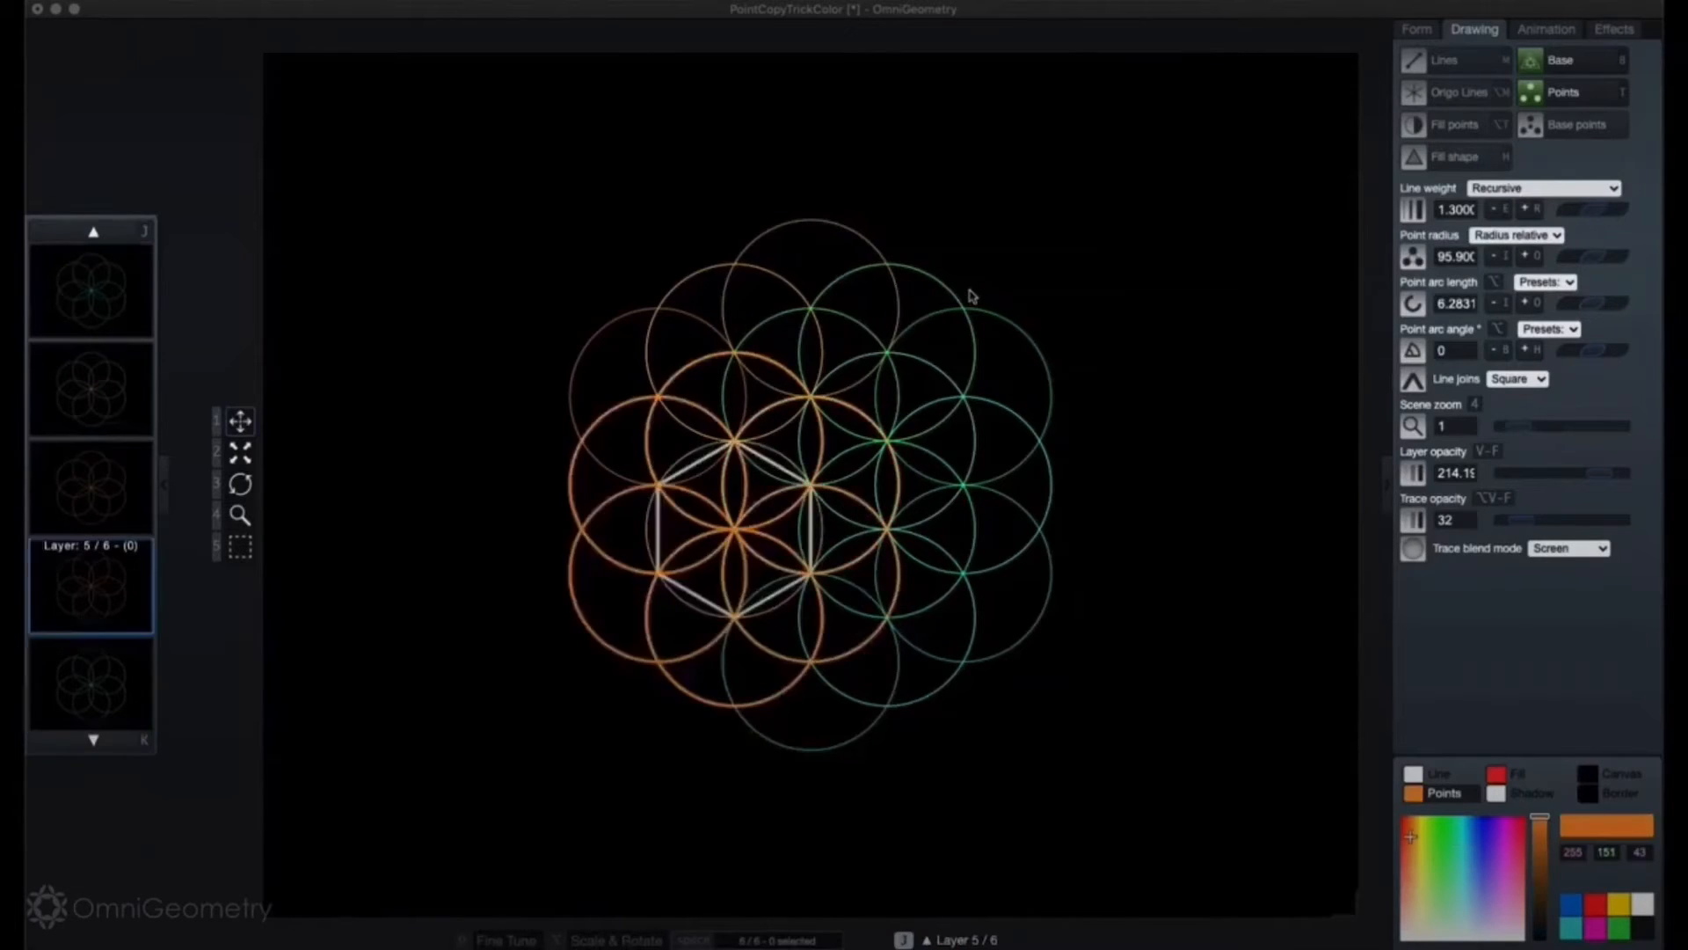
Step: Select all six layers and rotate their color hues together to a blend from blue to magenta and red
key("j")
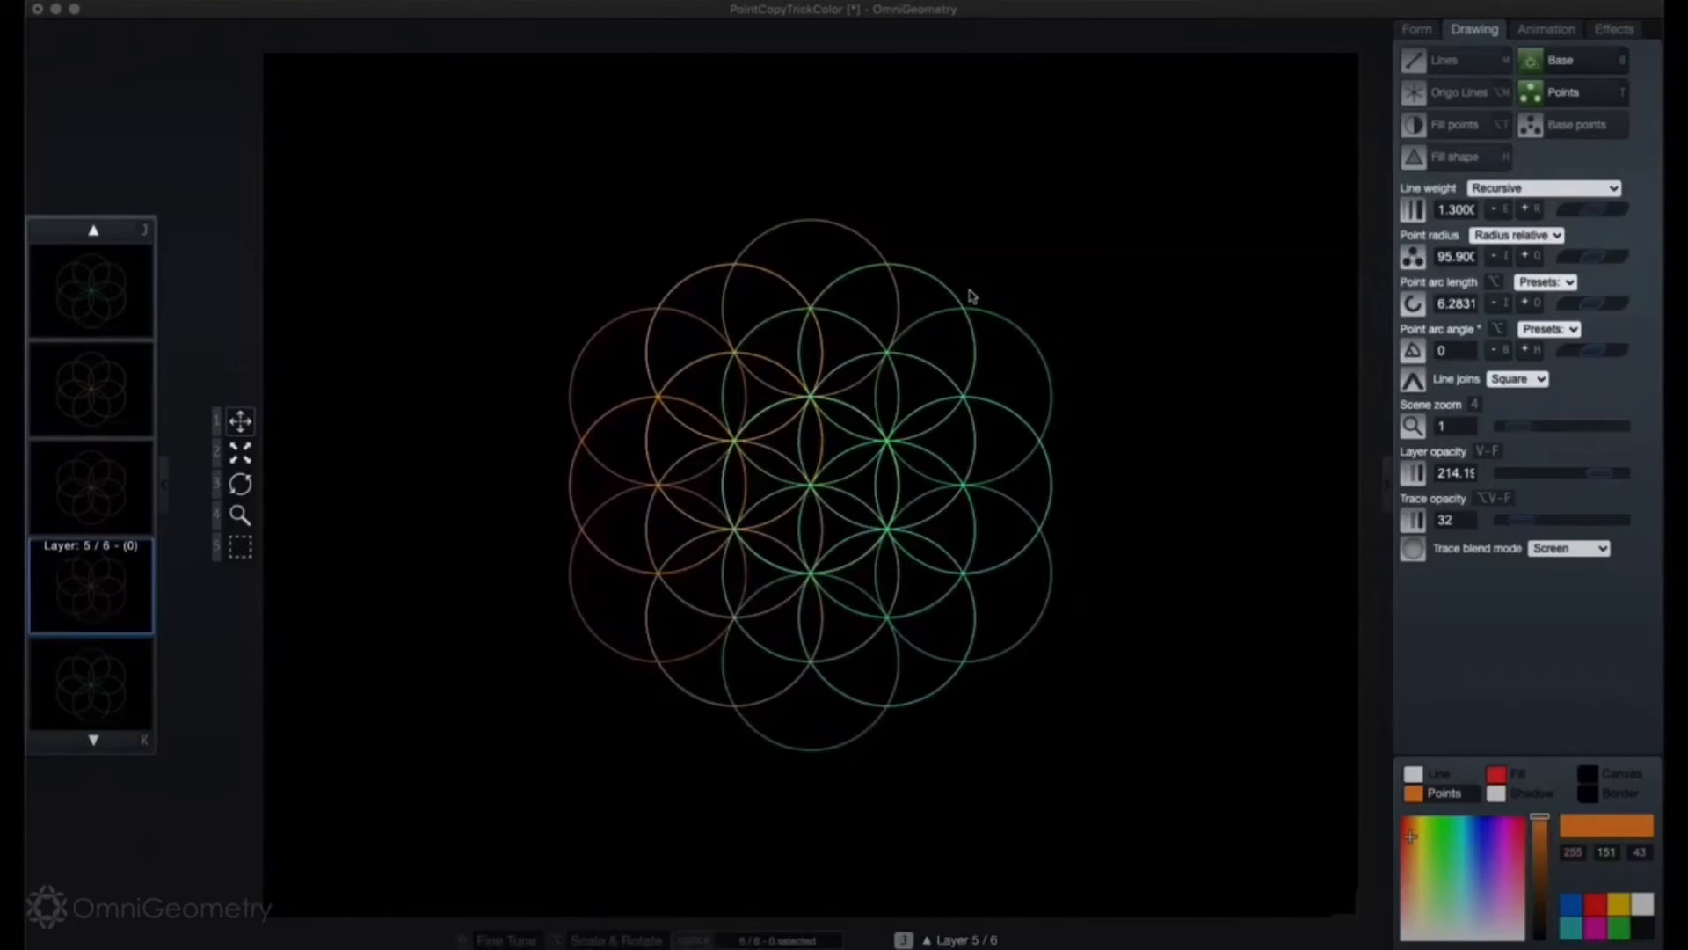
key("space")
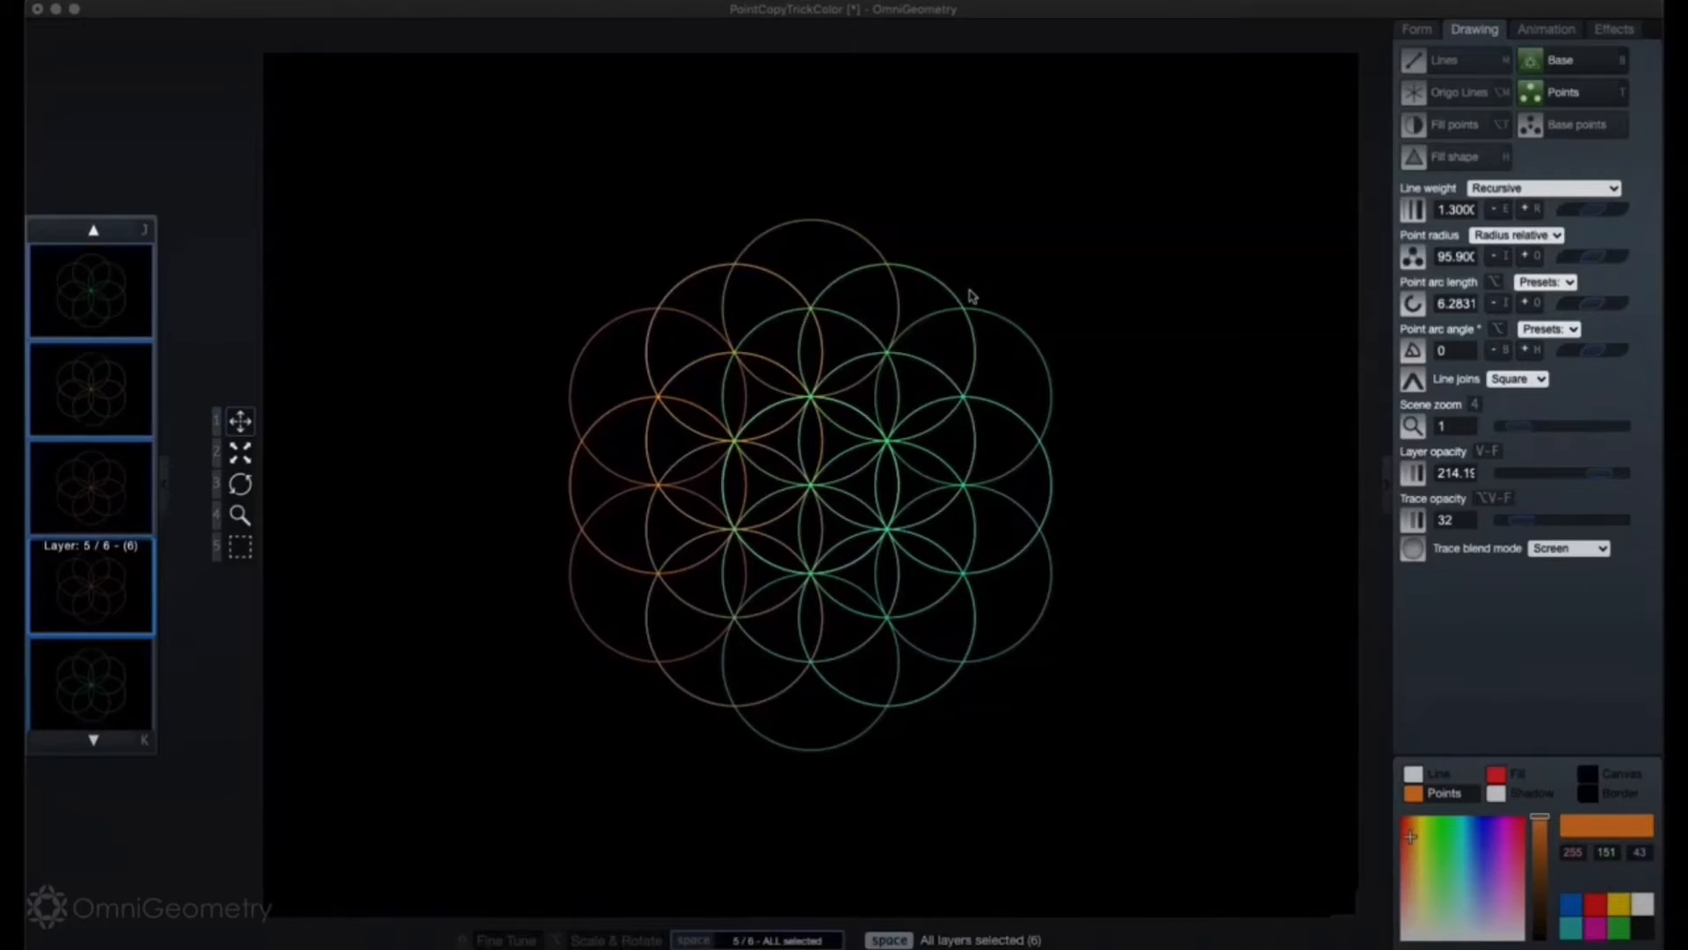
key("bracketleft")
key("bracketleft")
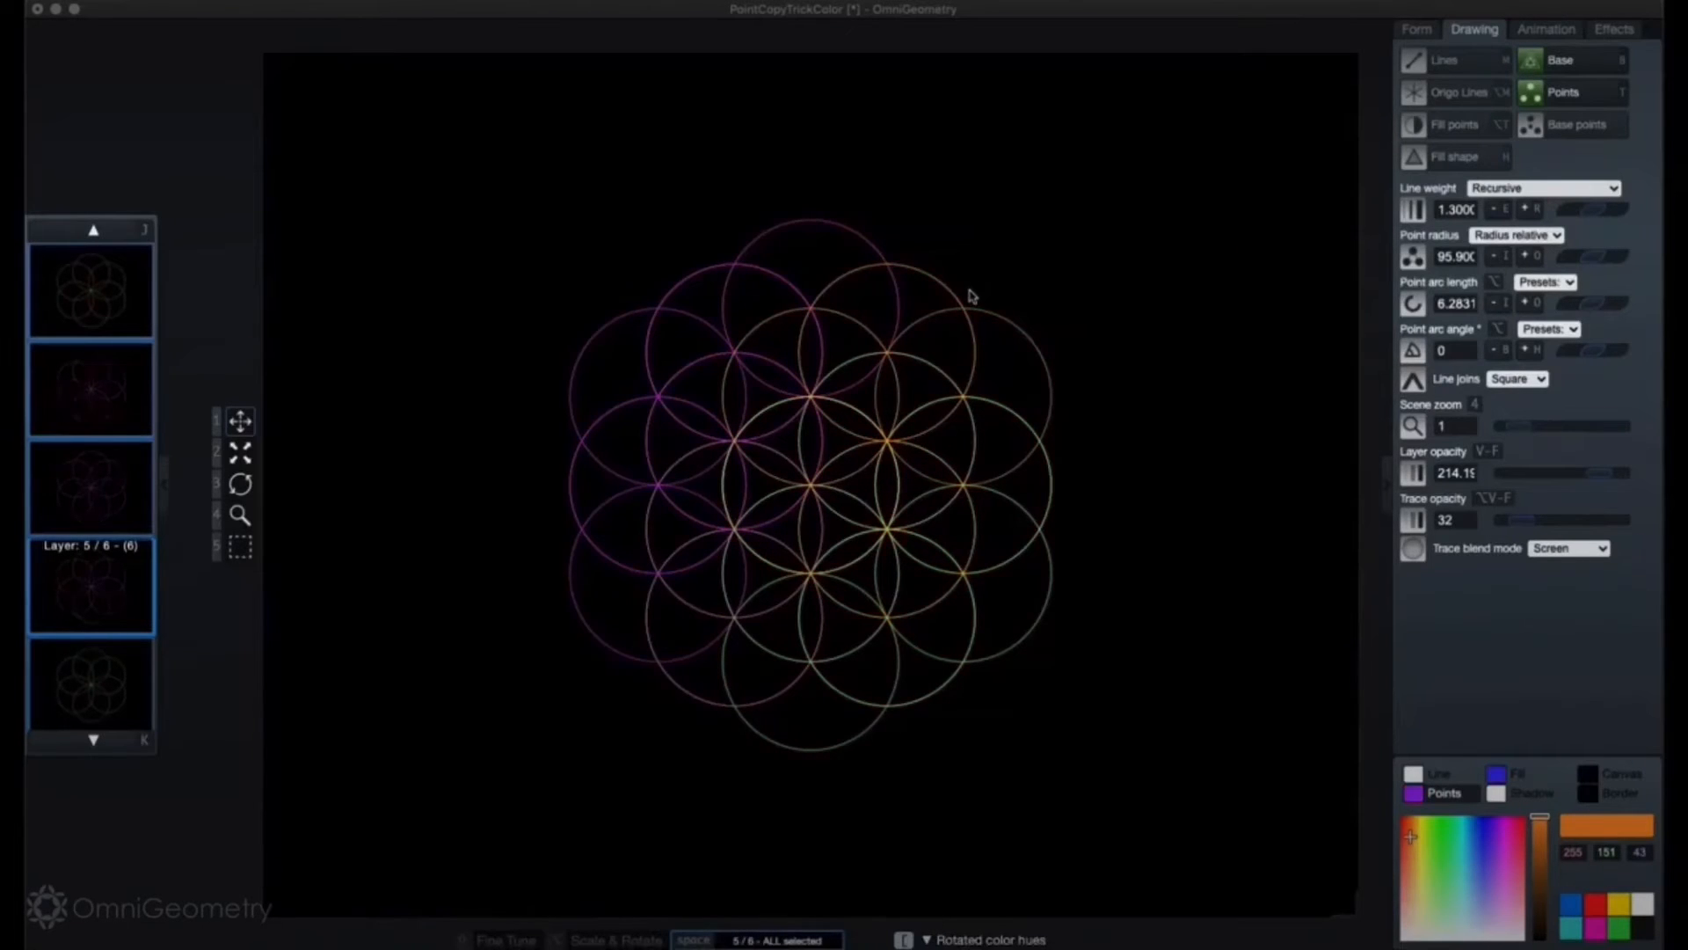
key("bracketleft")
key("bracketleft")
key("bracketleft")
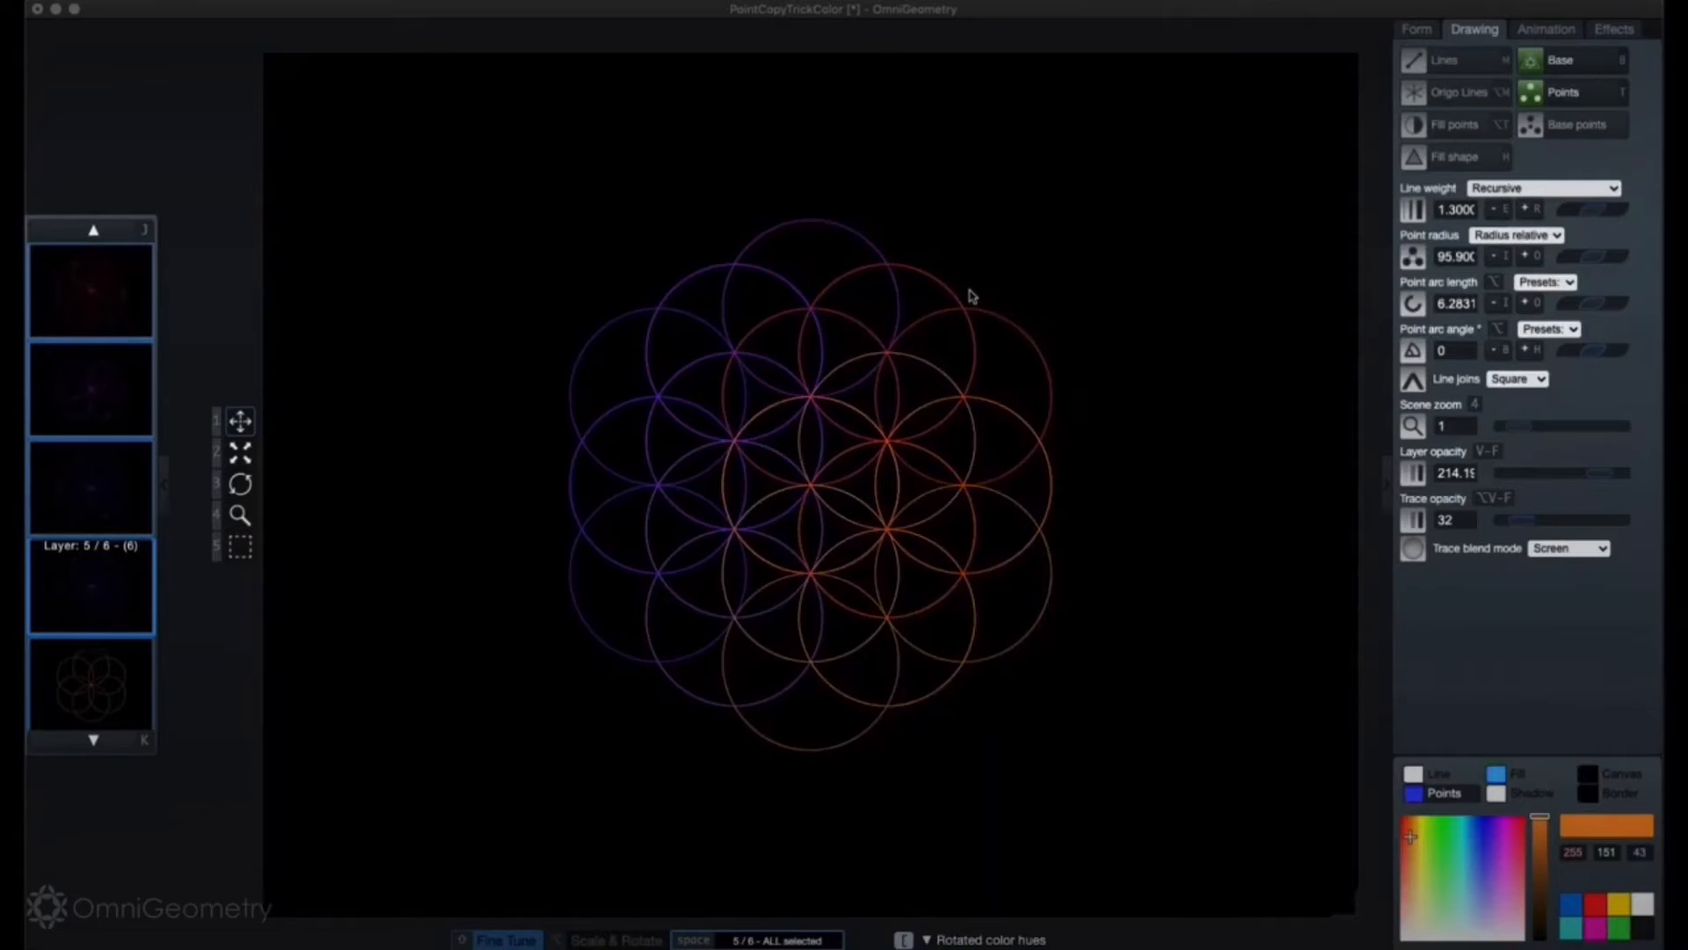
key("bracketright")
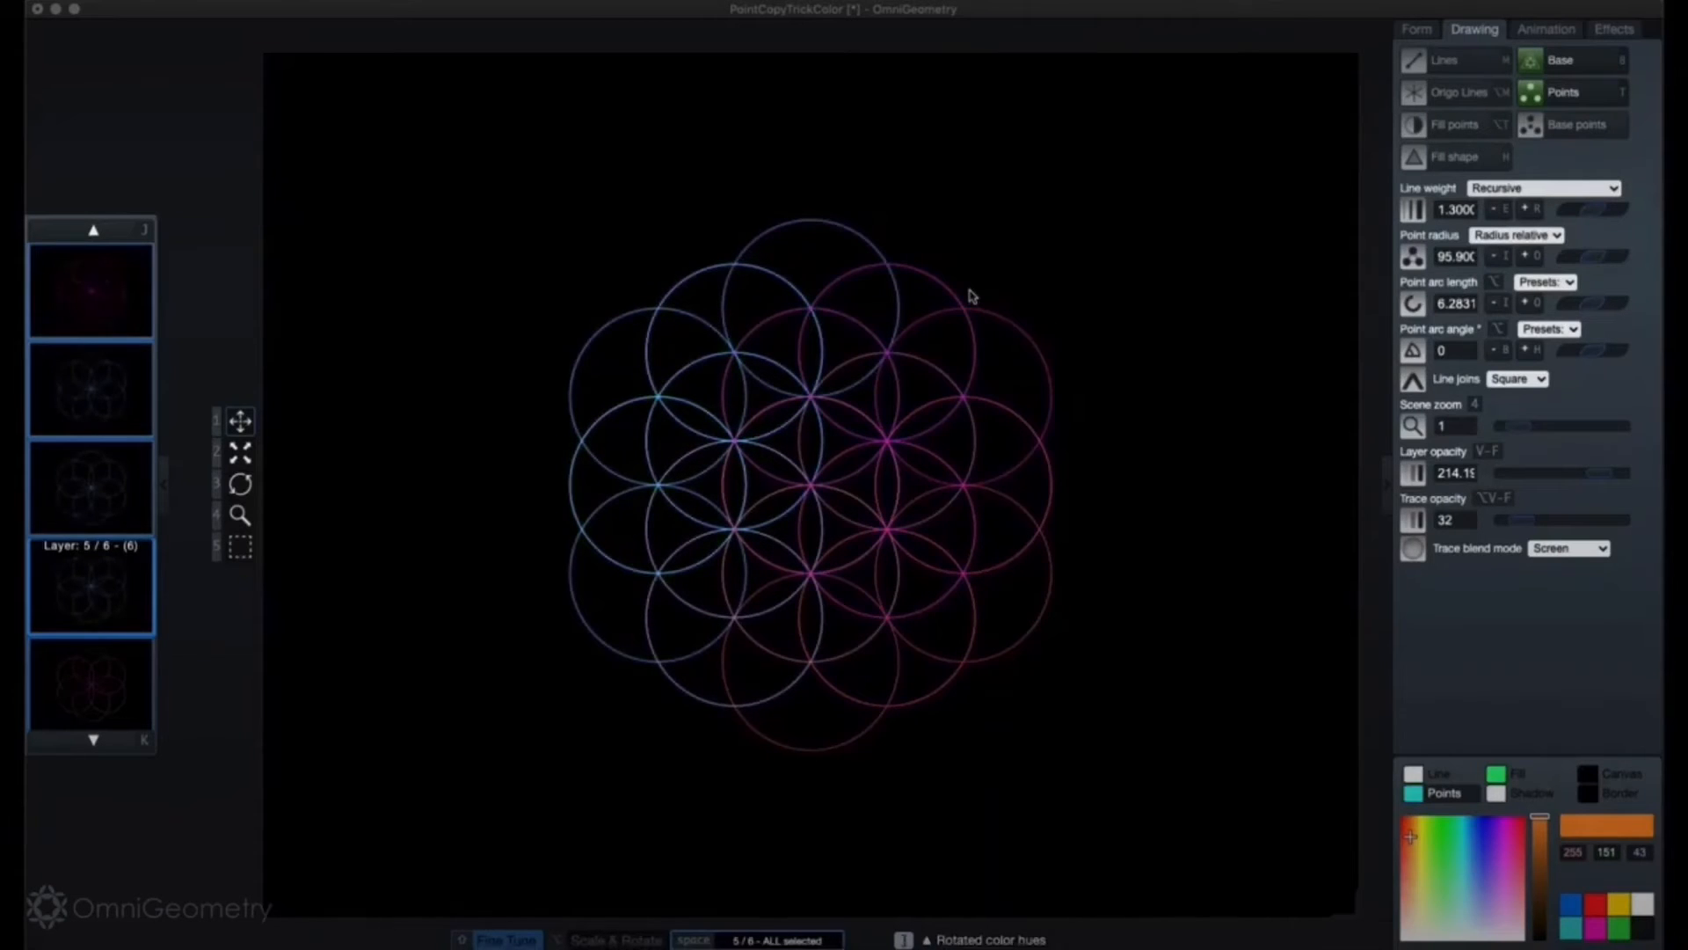
key("bracketleft")
key("bracketleft")
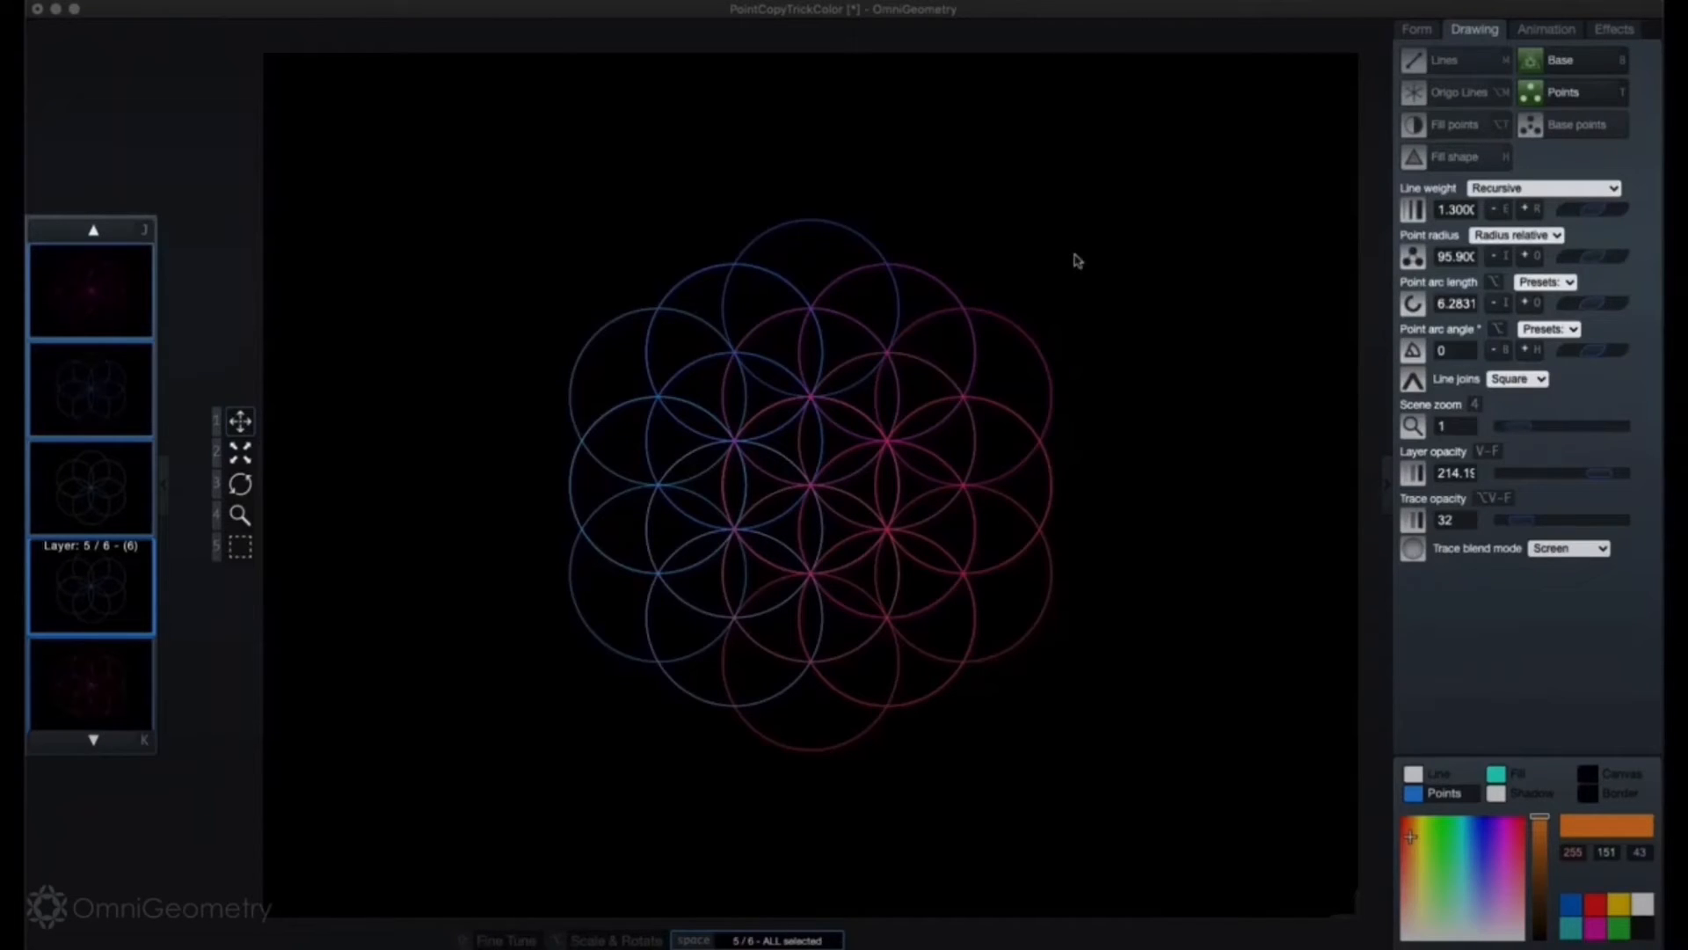
Step: Add a level of child circles to all selected layers and adjust the point radius to 95.5
key("s")
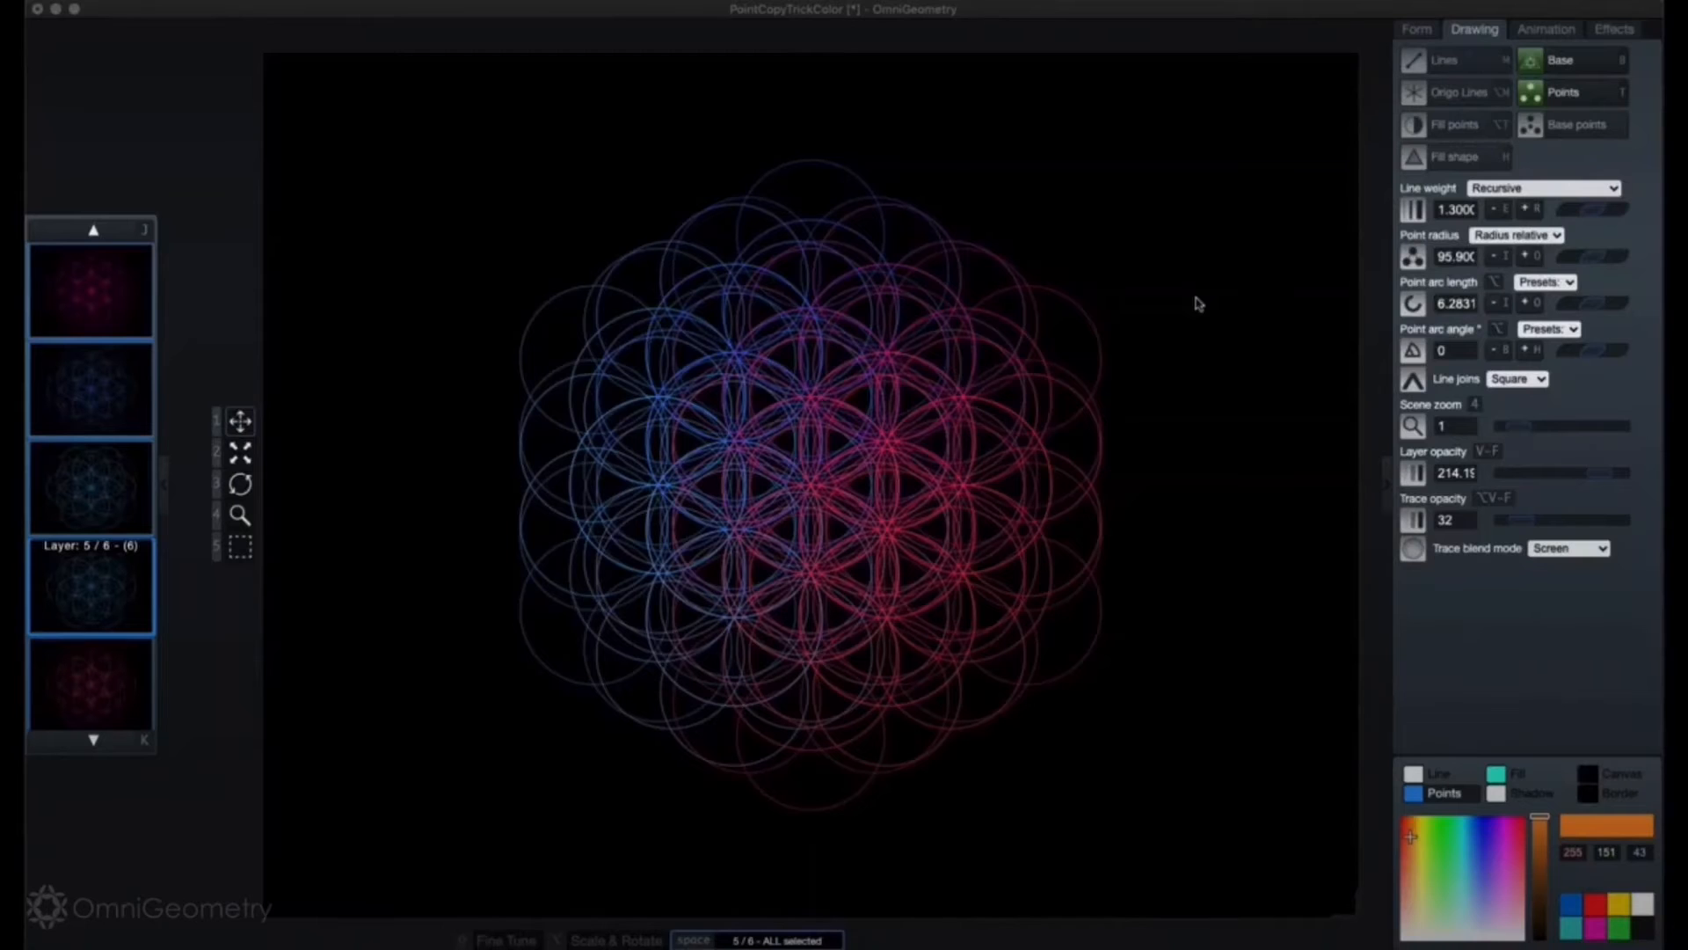
key("i")
key("o")
key("o")
key("o")
key("o")
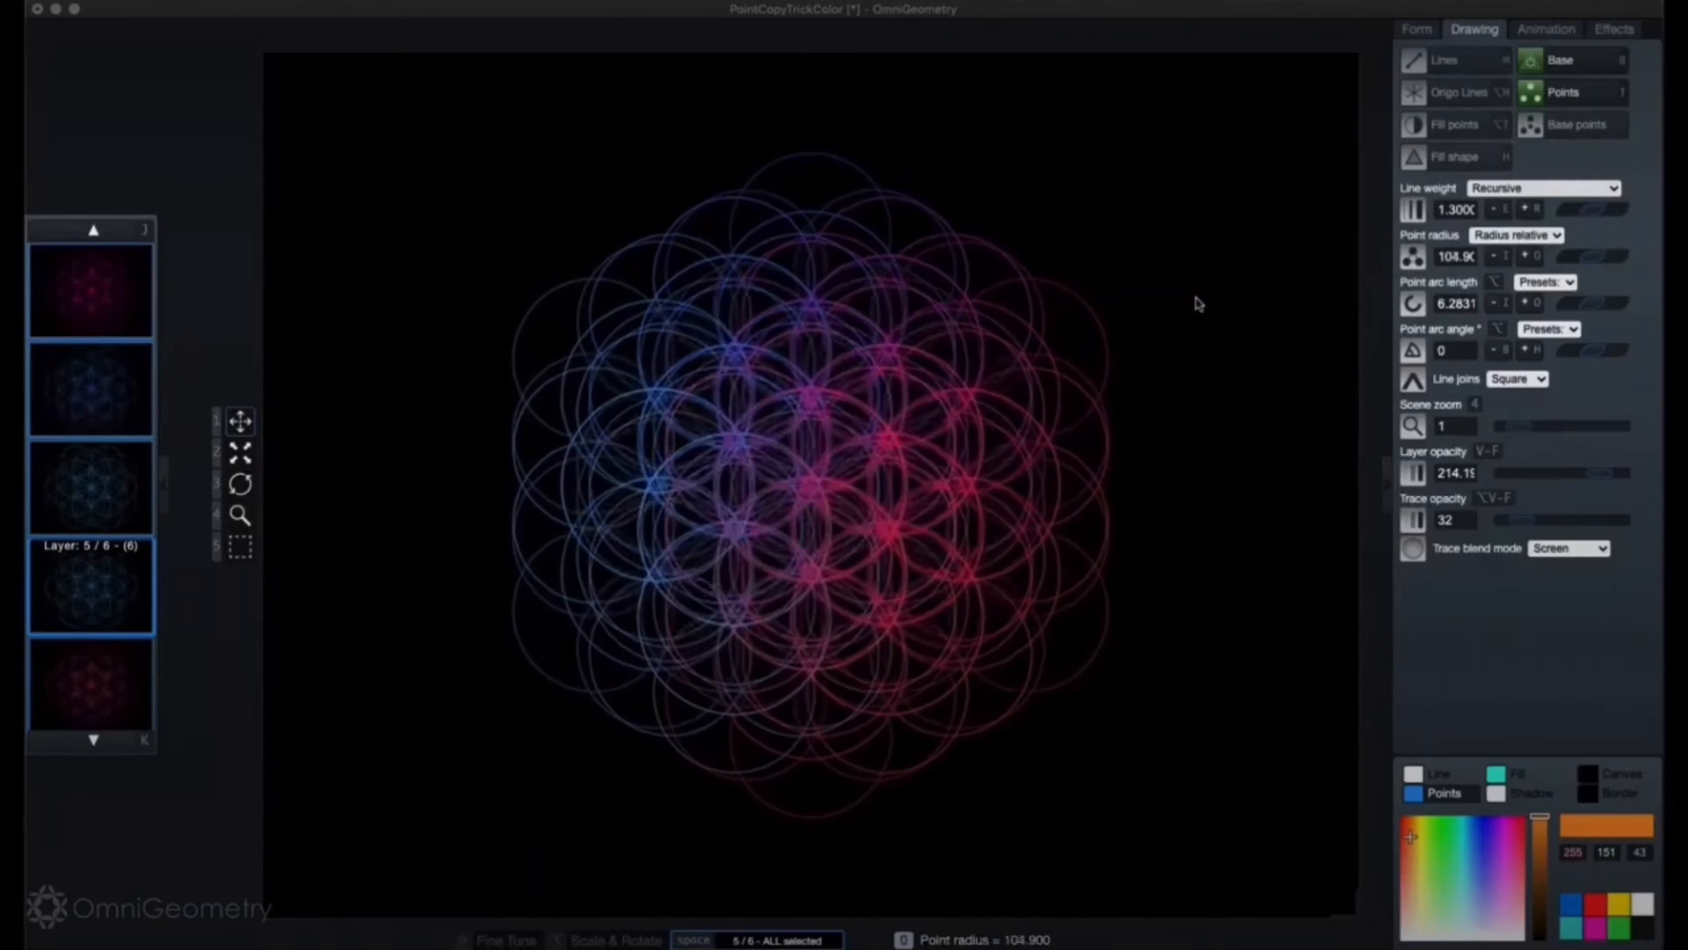
key("i")
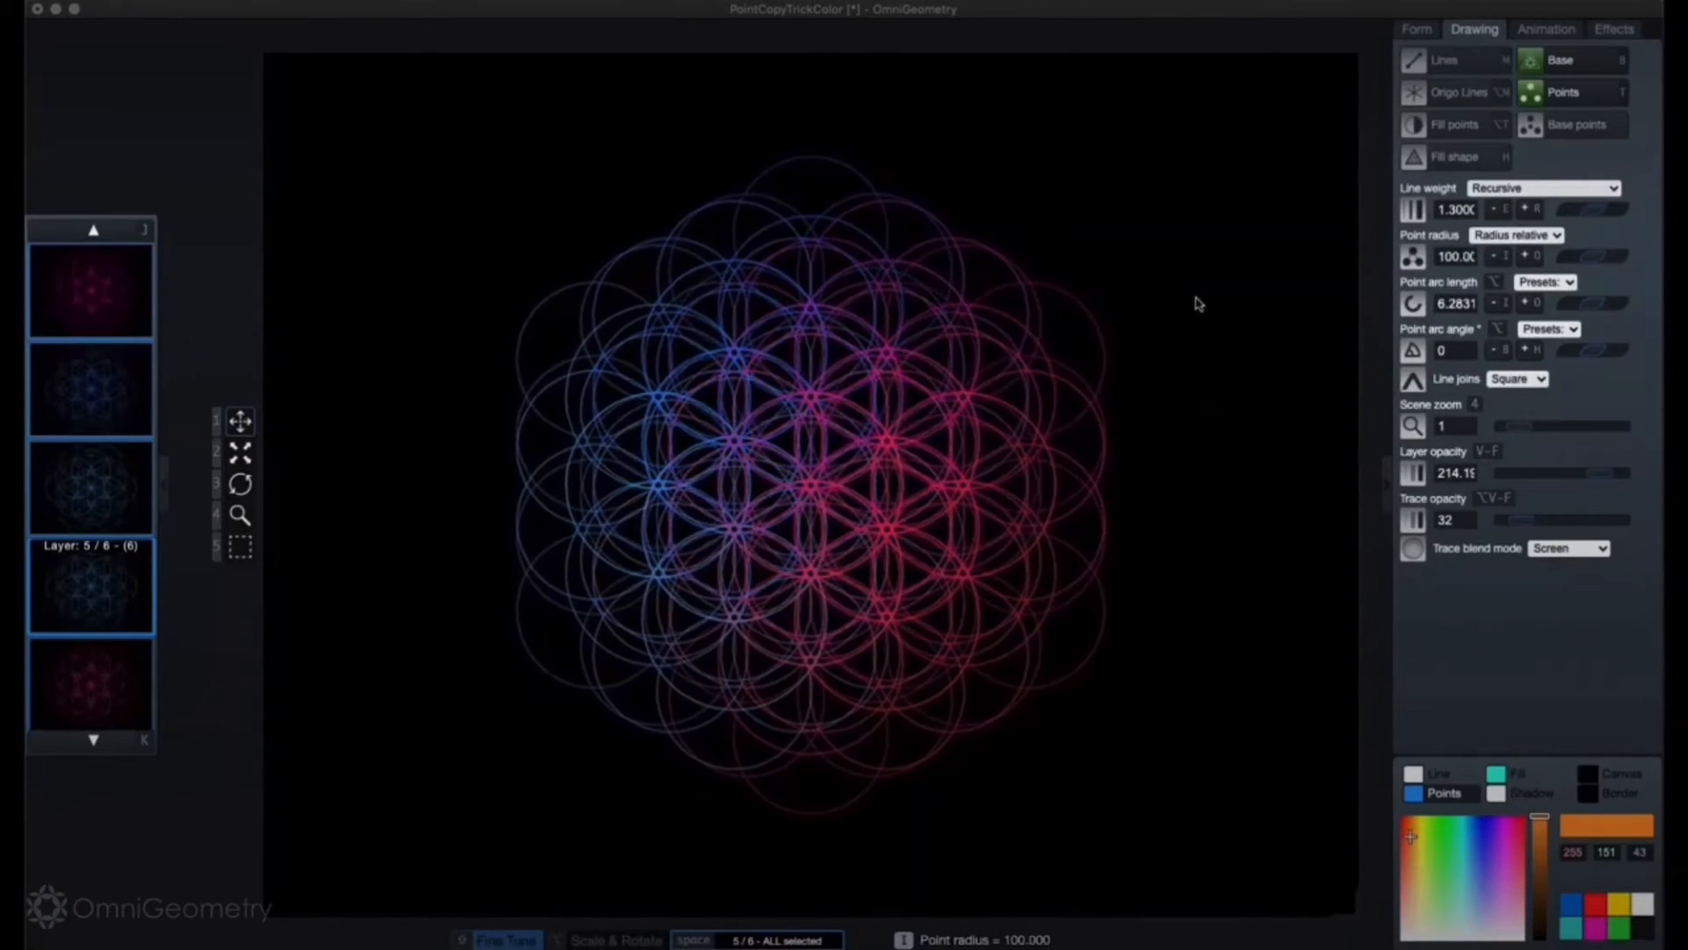
key("i")
key("shift+i")
Step: Try child radii of 78.4 and 42.4 on all layers, and fine-tune the child radius to 48.4
key("q")
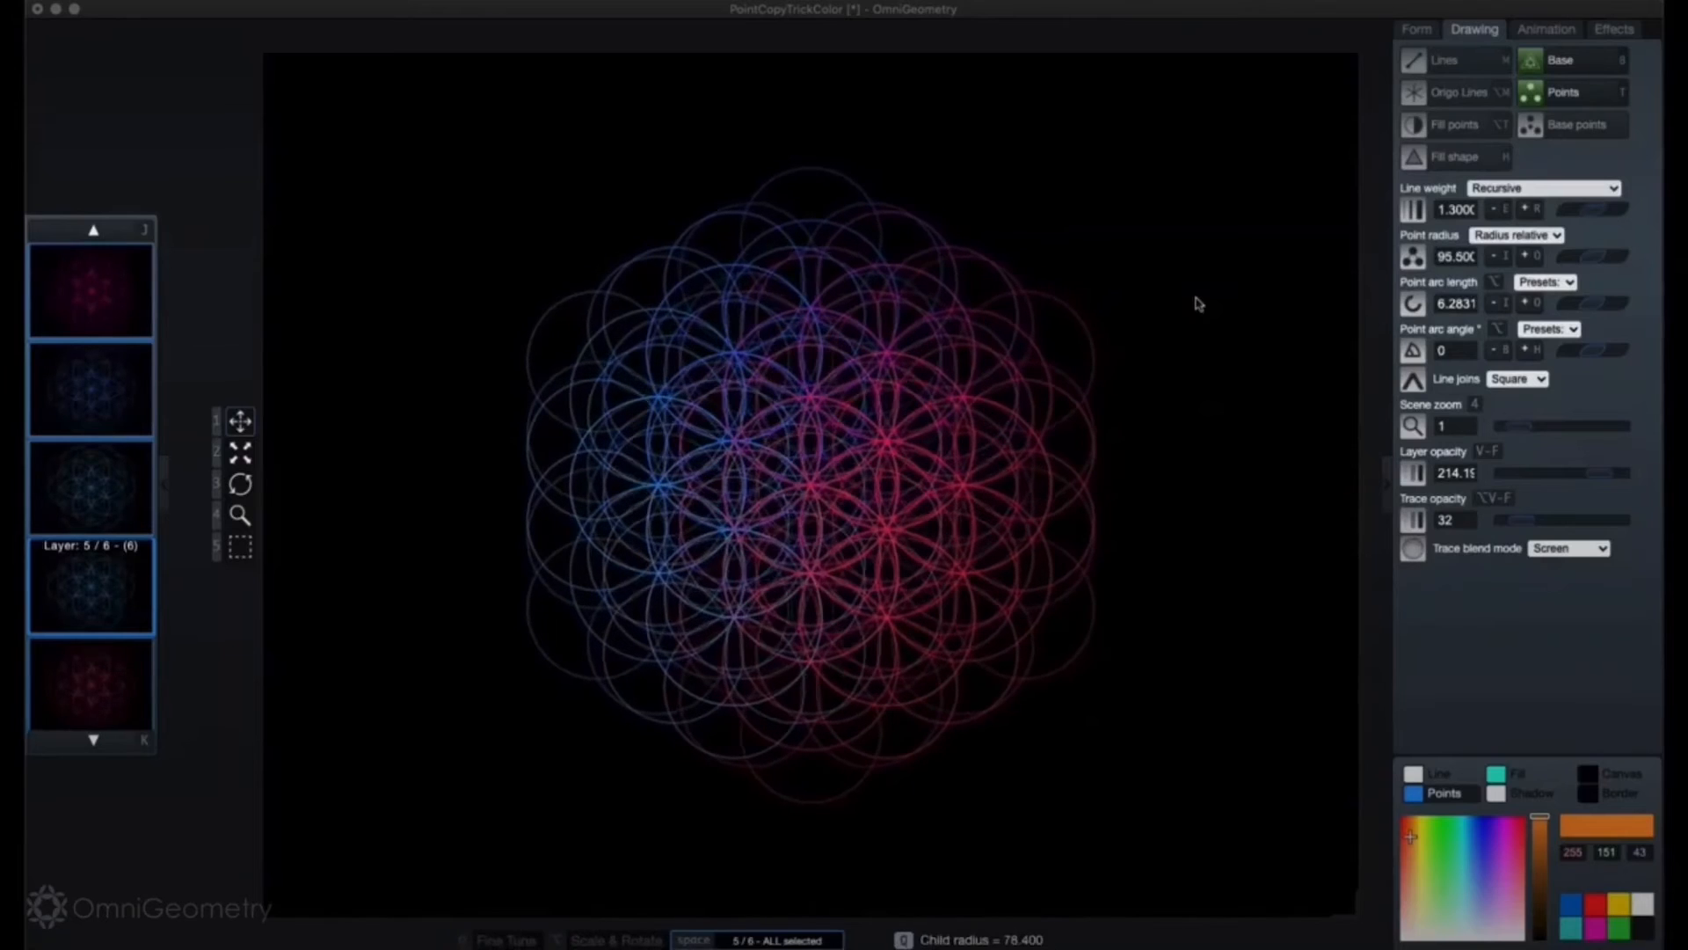
key("w")
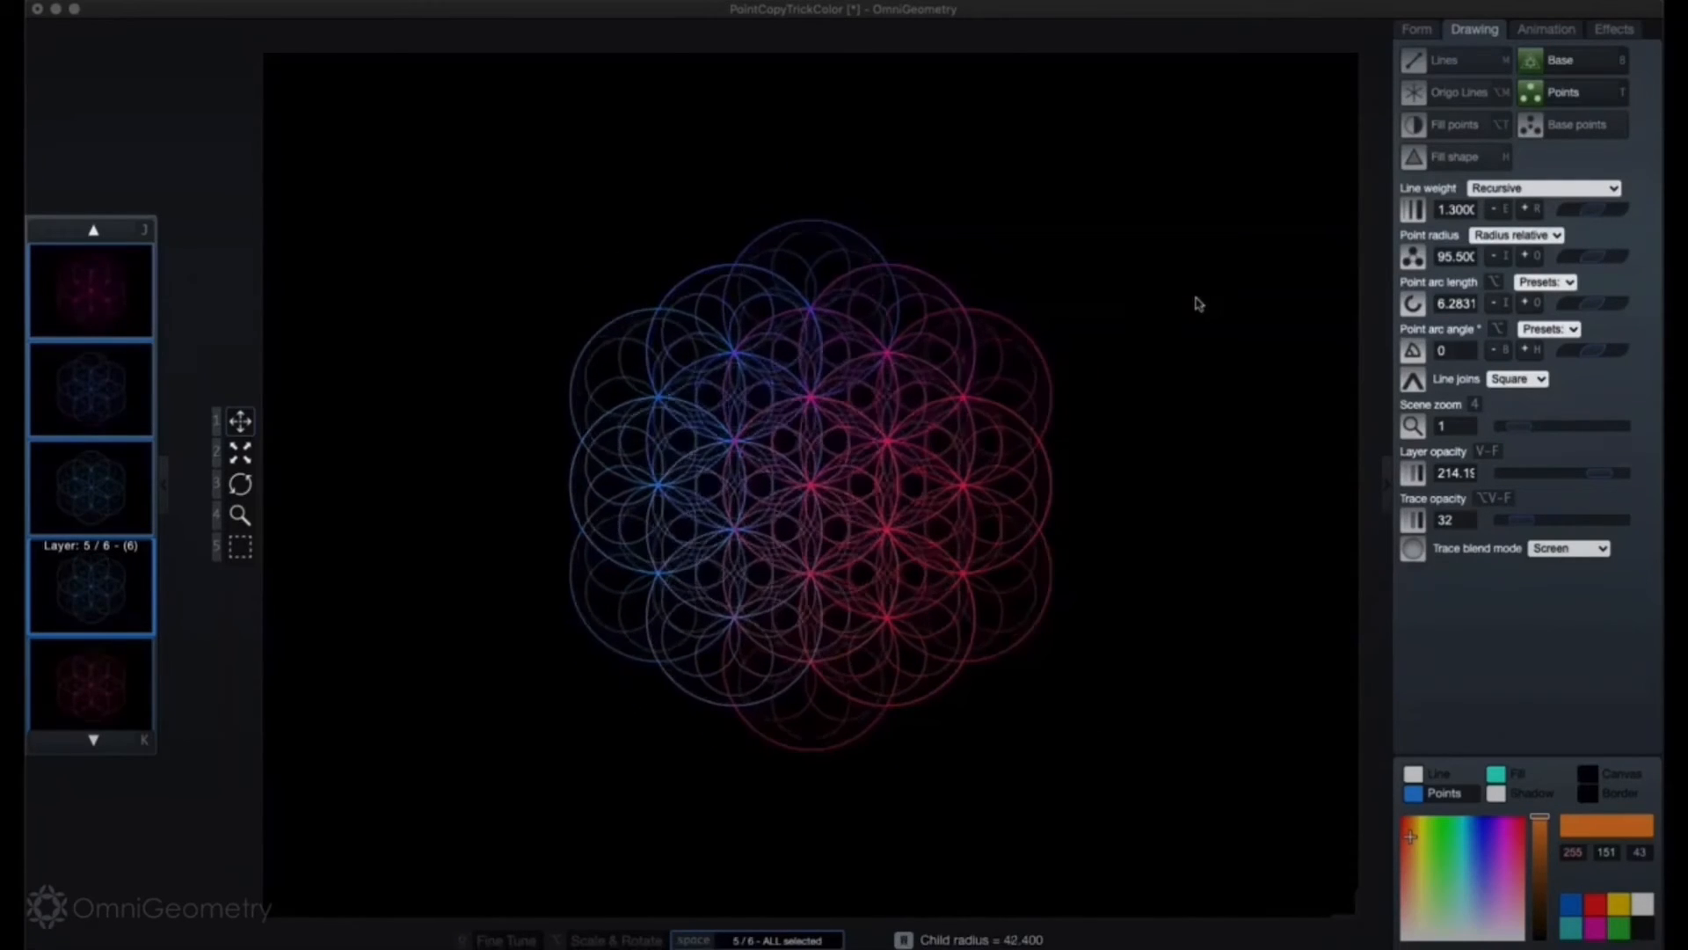
key("shift+q")
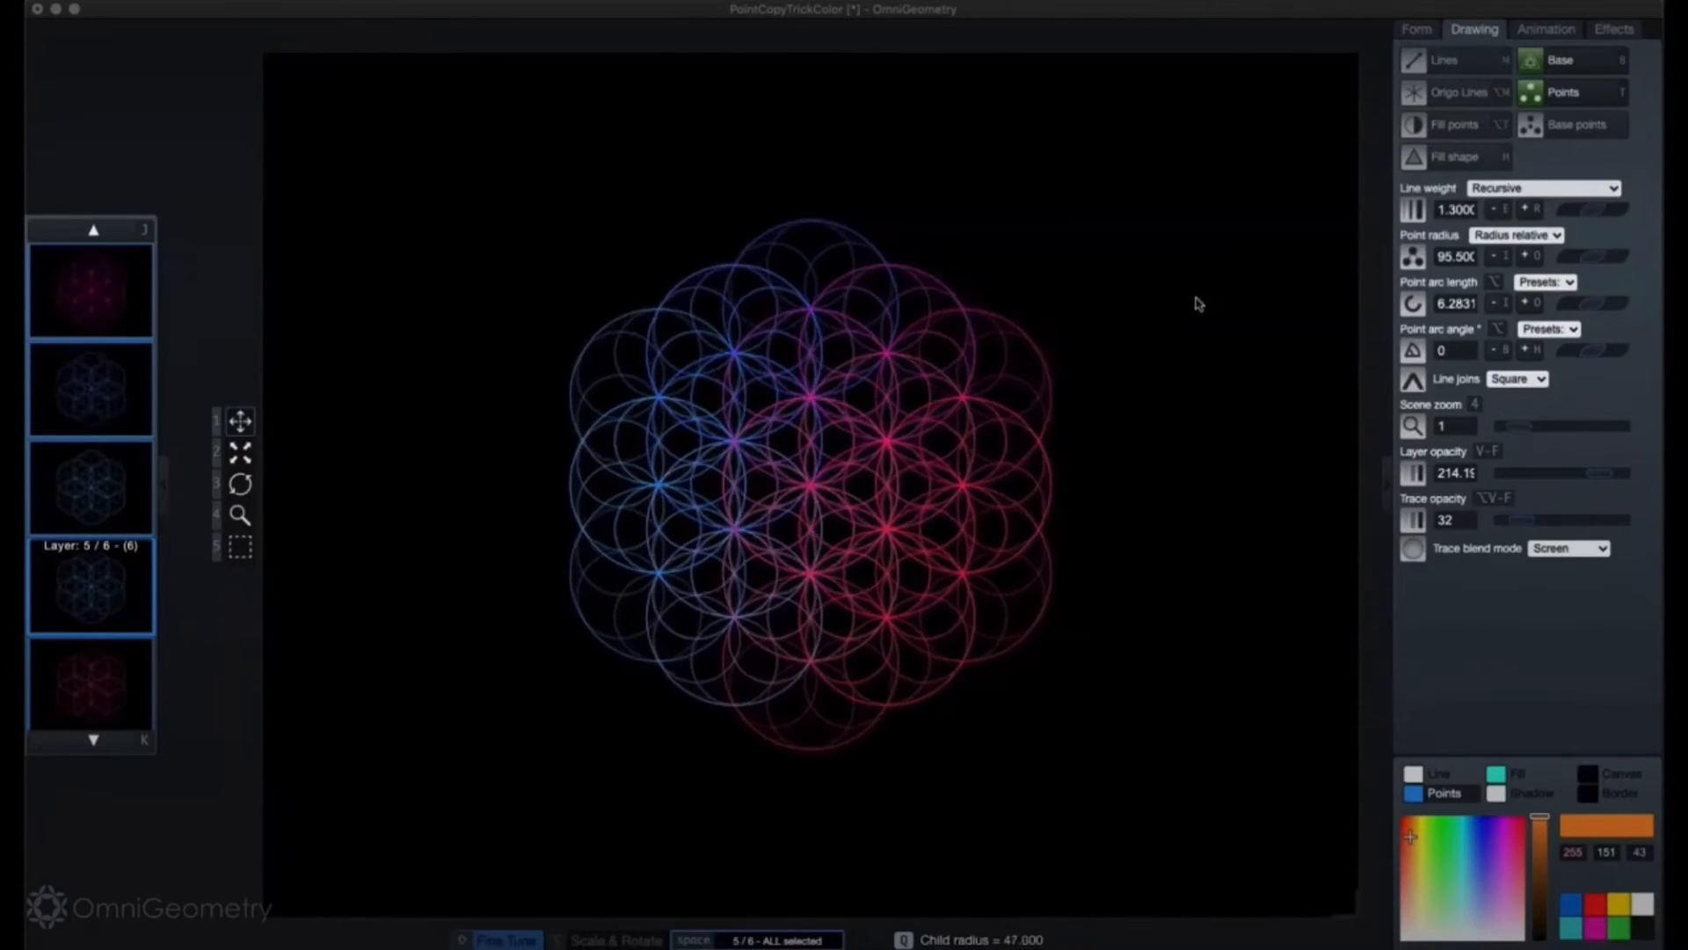
key("shift+w")
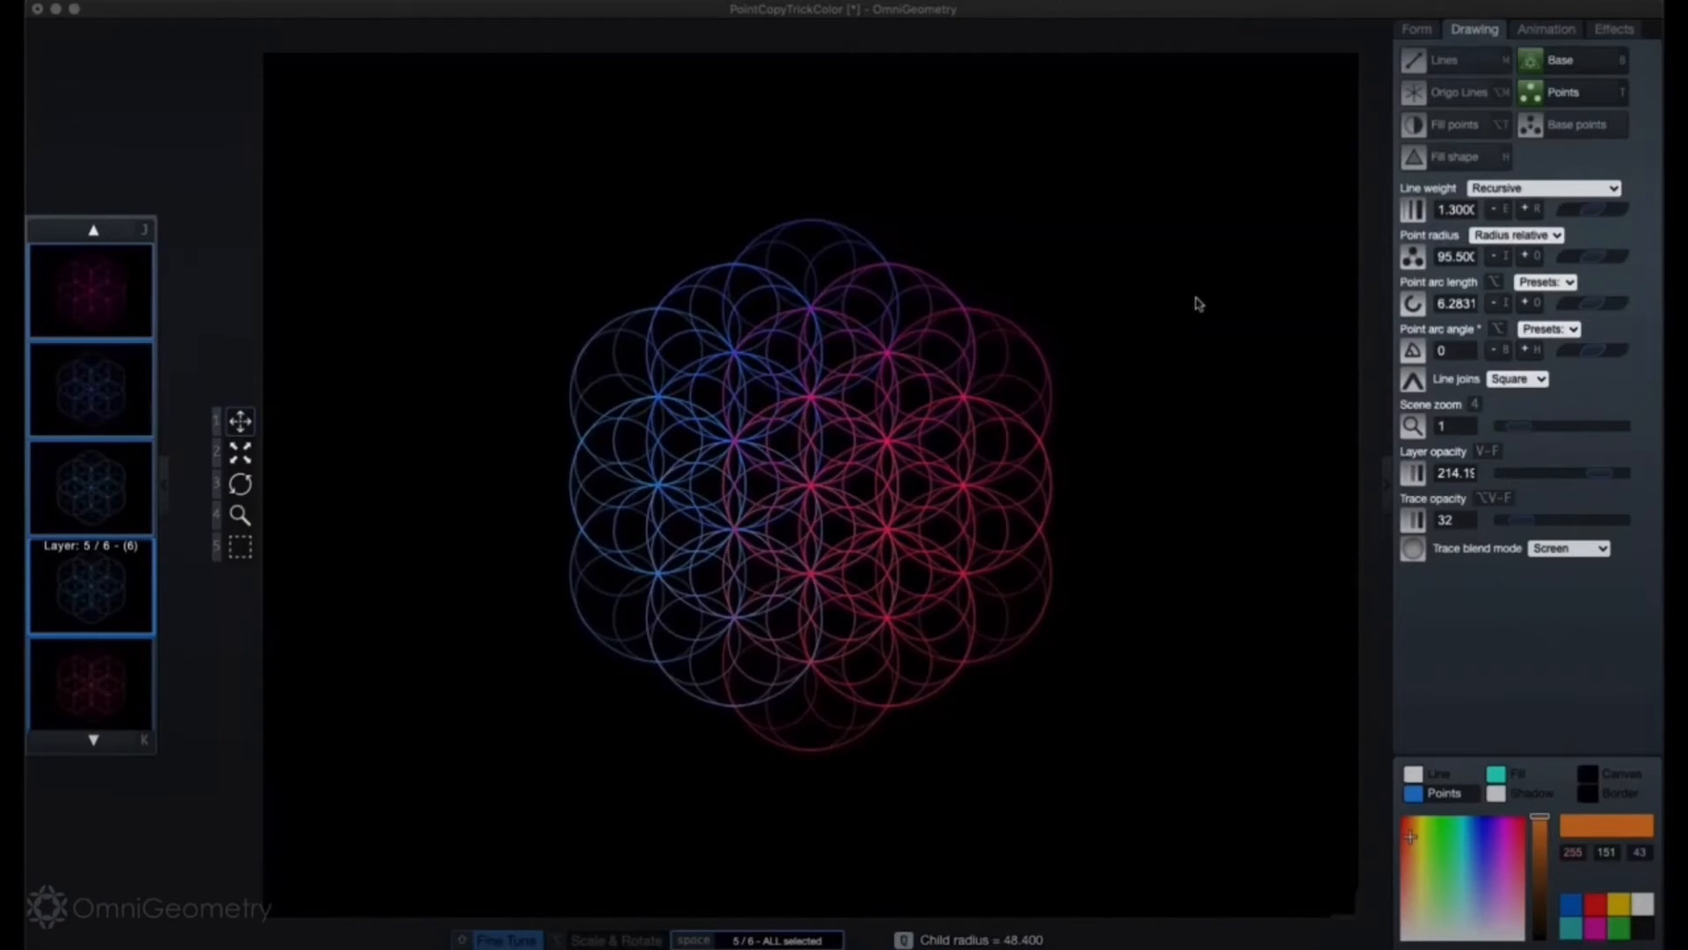
Step: Try point radii of 71.5, 123.5 and 100.5 on all layers, with a child radius of 45.2
key("i")
key("o")
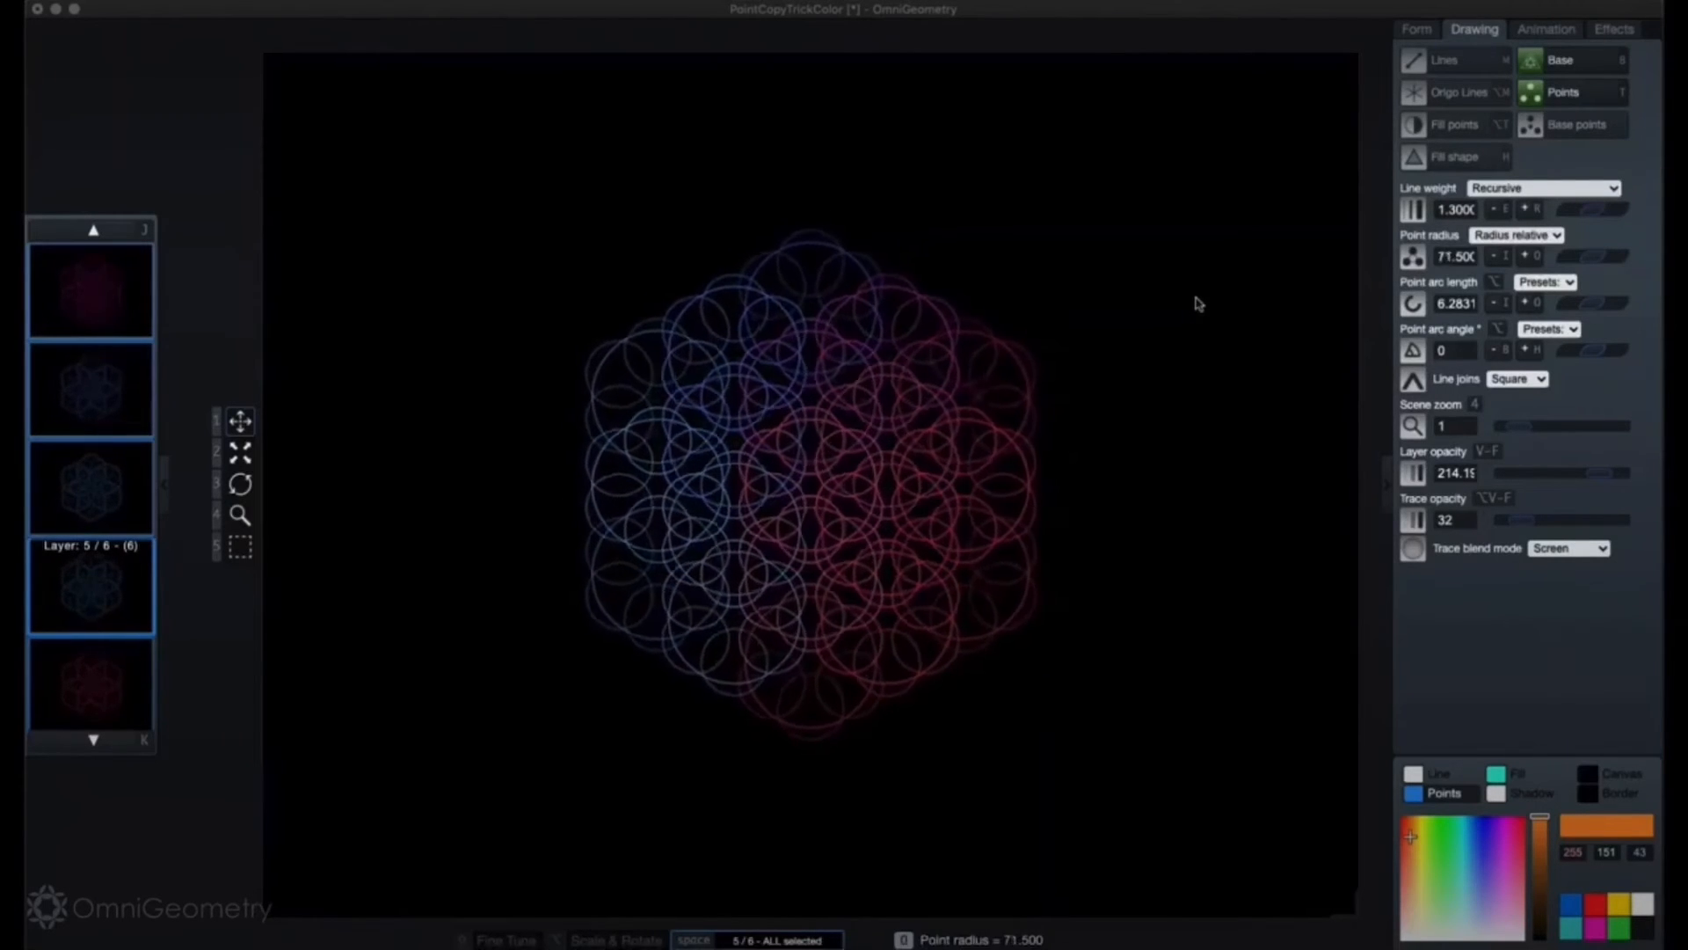
key("o")
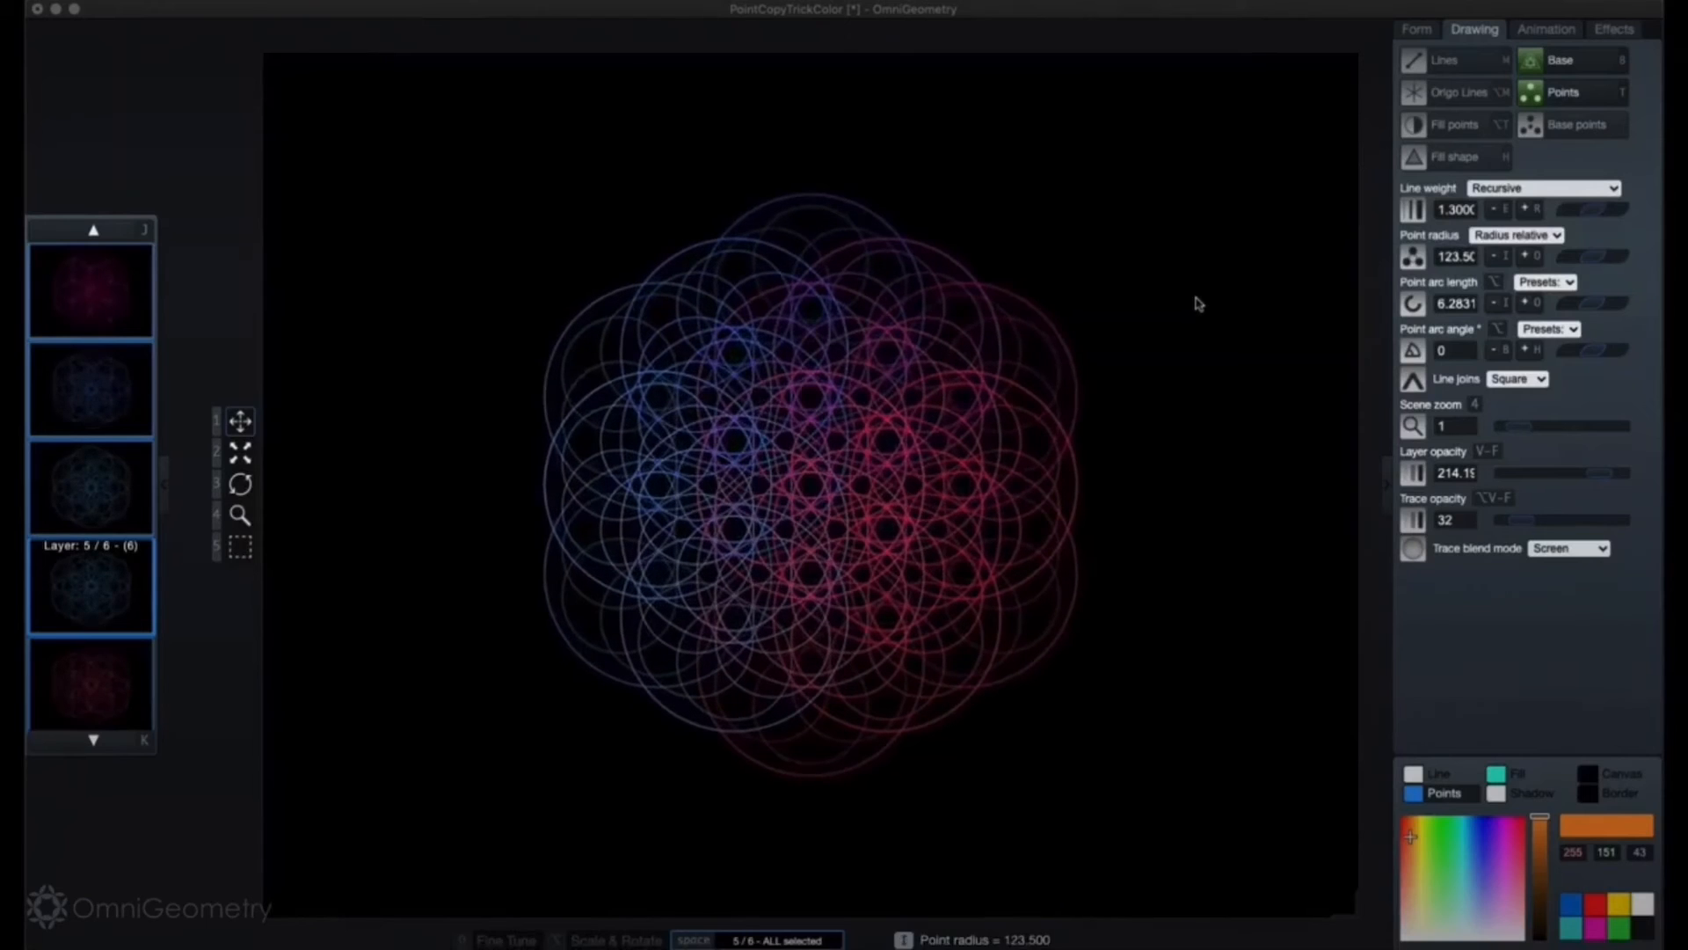
key("w")
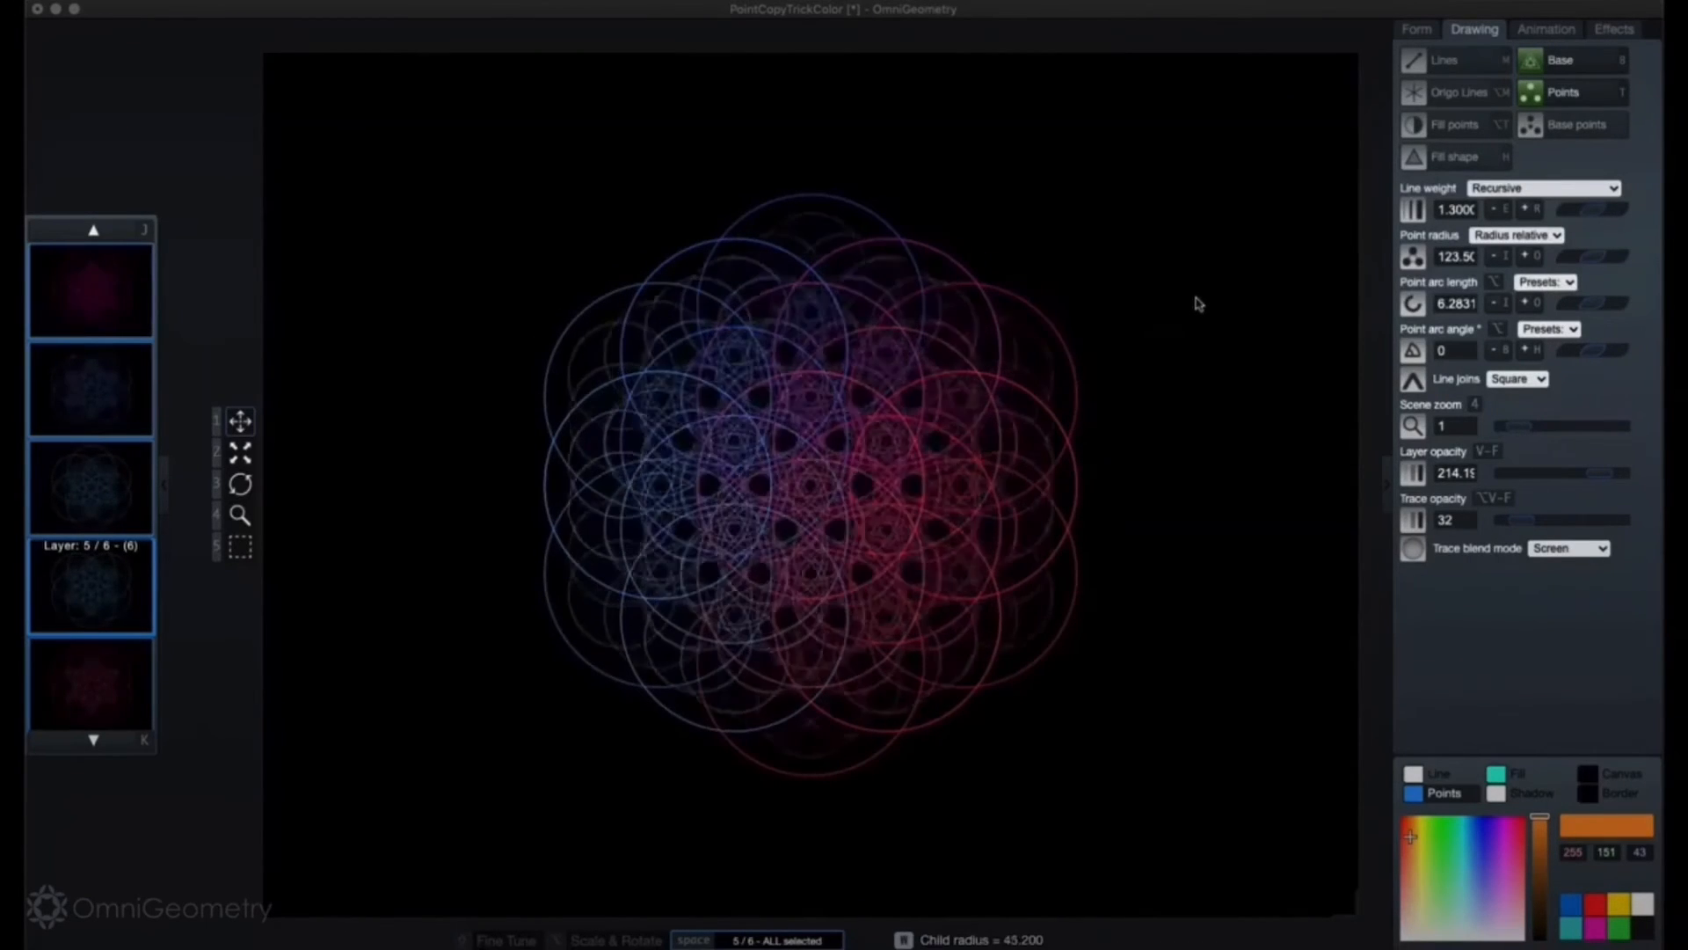
key("i")
key("i")
key("i")
key("i")
key("i")
key("i")
key("i")
key("i")
key("i")
key("i")
key("i")
key("i")
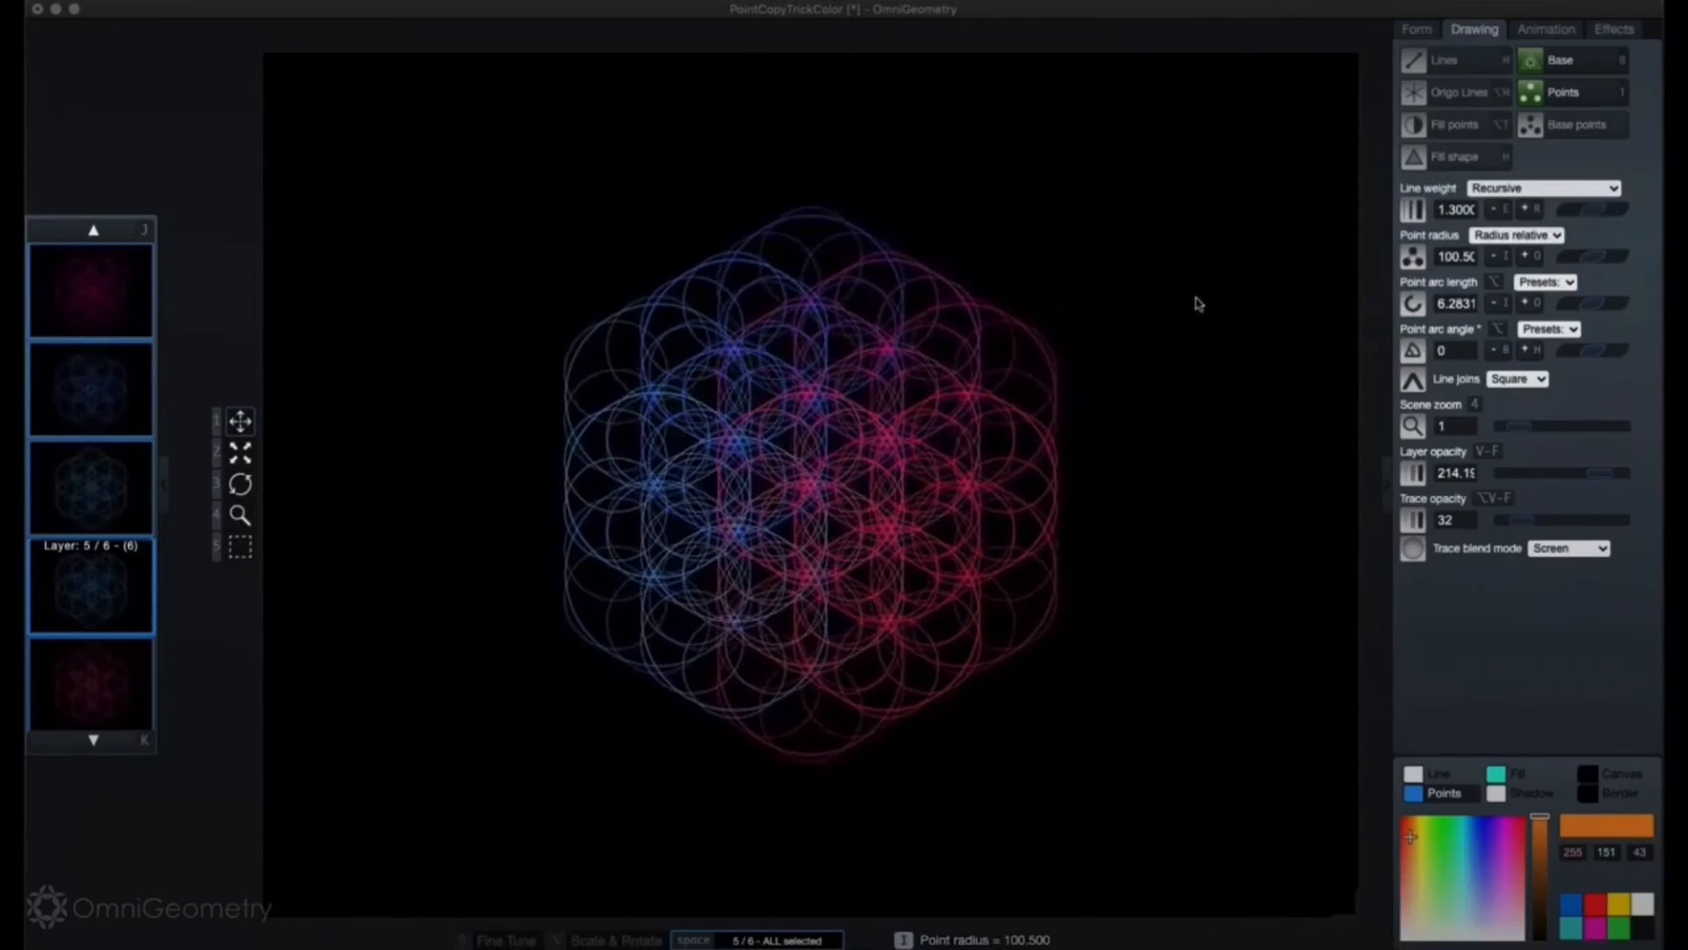
Step: Raise the child radius to 55.2, reduce it again, and fine-tune the point radius to 85.4 for all layers
key("q")
key("q")
key("q")
key("q")
key("q")
key("q")
key("q")
key("q")
key("q")
key("q")
key("q")
key("q")
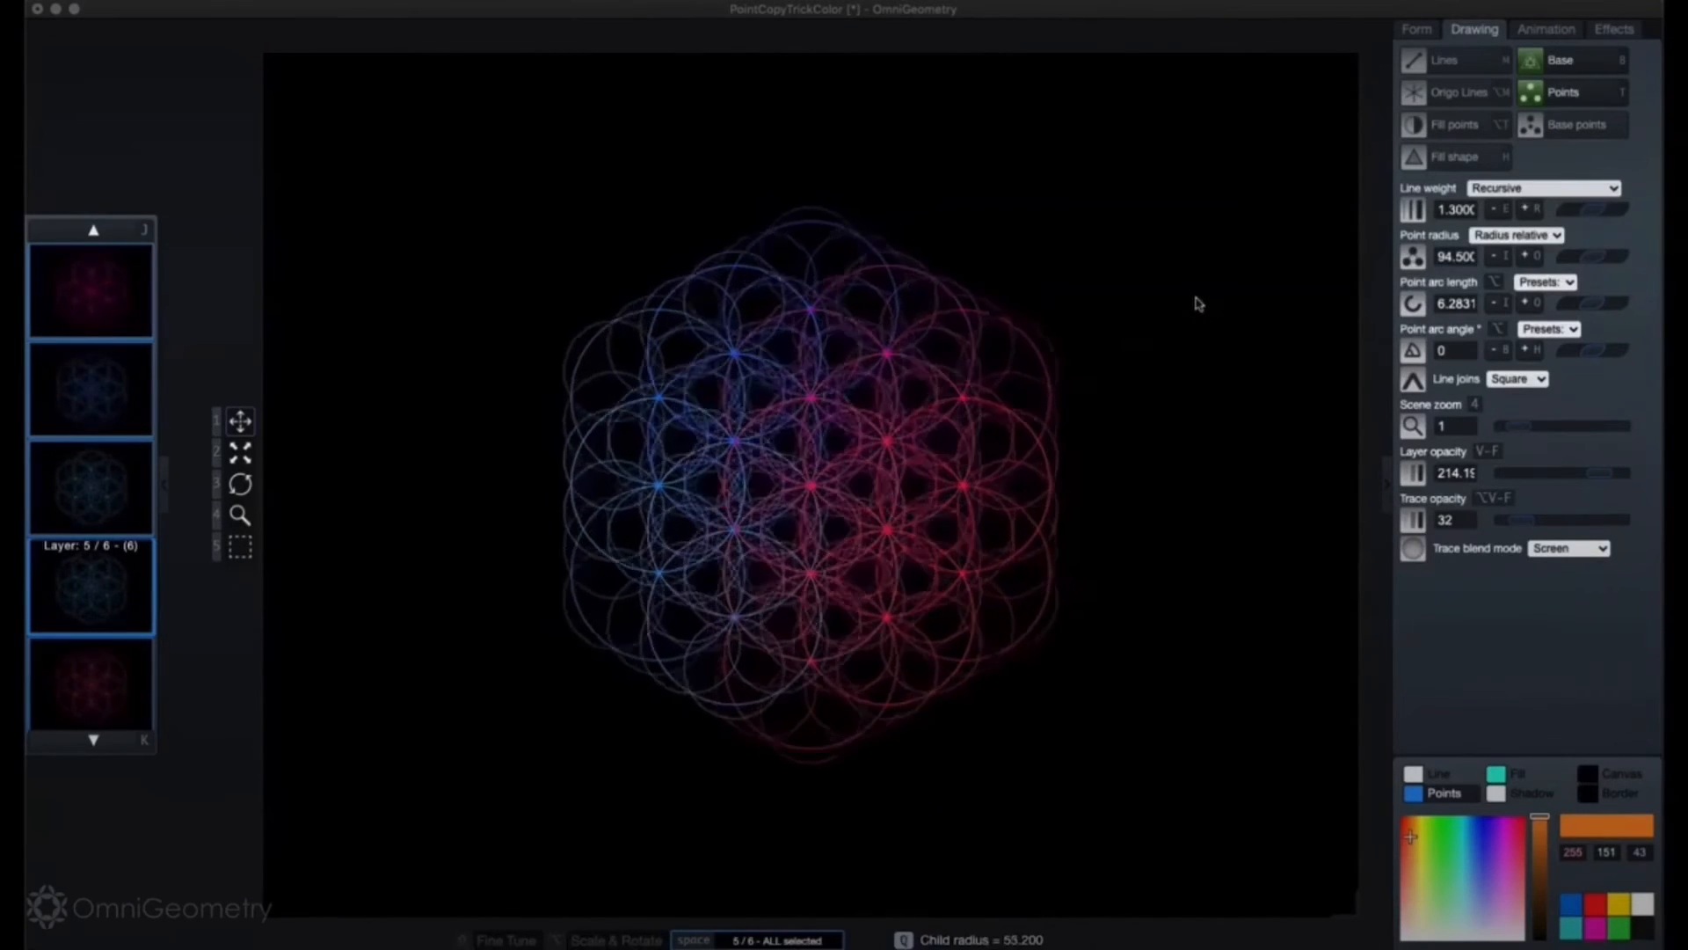
key("w")
key("w")
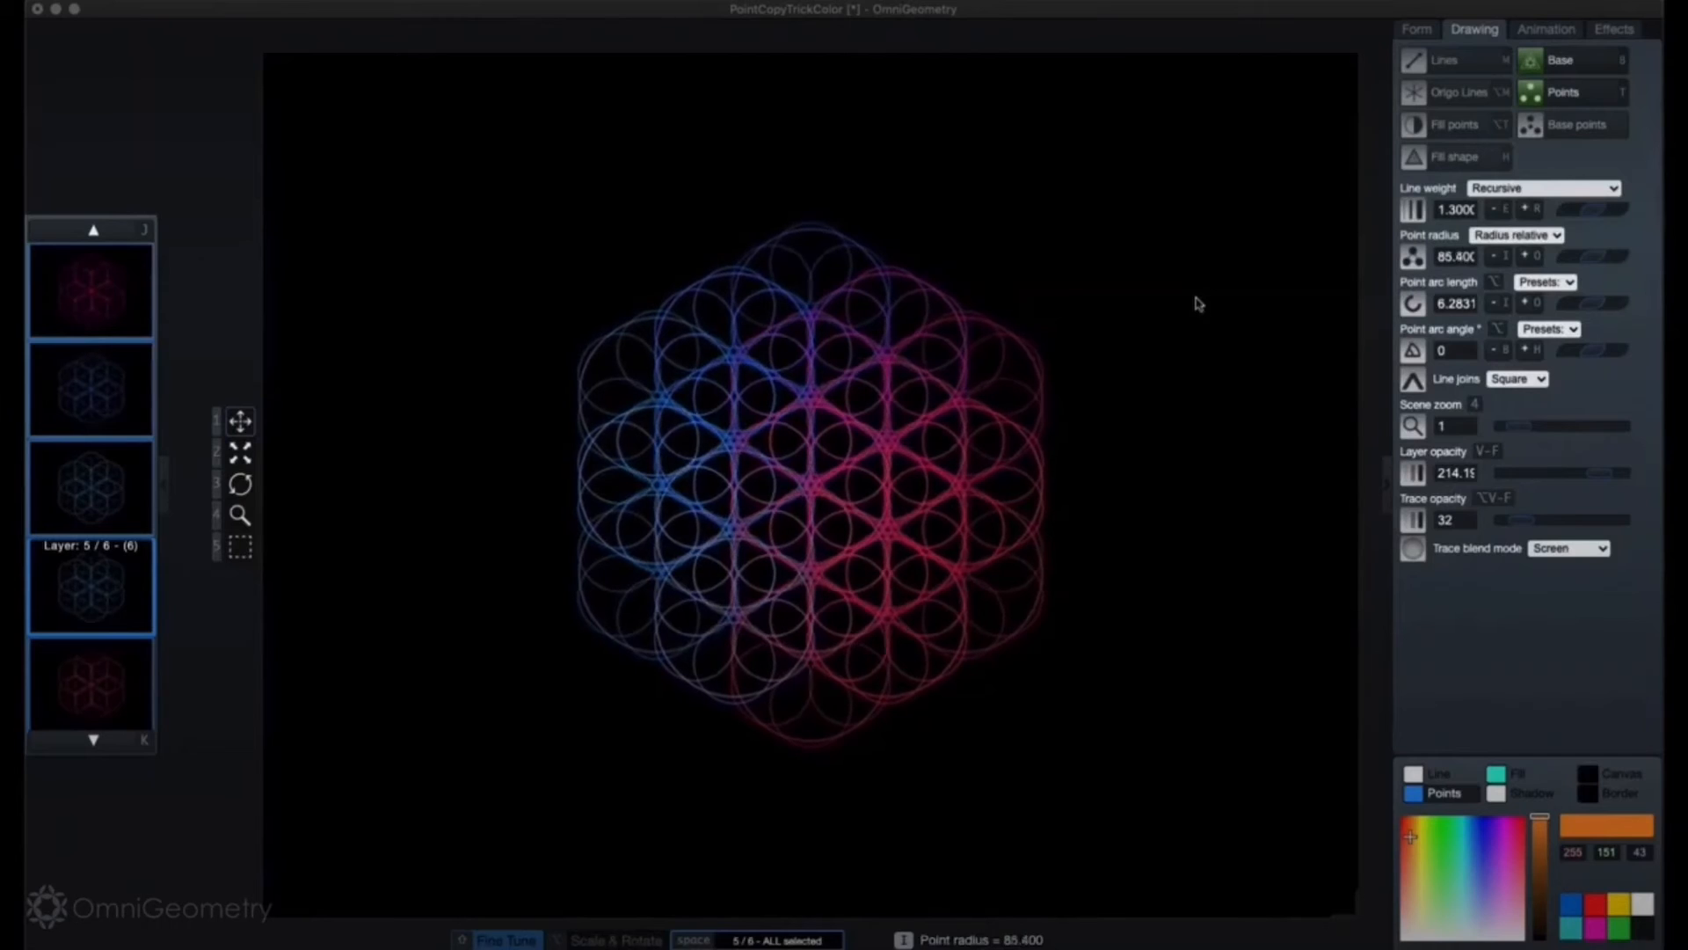
Step: Try shrinking the points on all layers, bringing the point radius to 56.5
key("i")
key("i")
key("i")
key("i")
key("i")
key("i")
key("i")
key("i")
key("i")
key("i")
key("i")
key("i")
key("o")
key("o")
key("o")
key("o")
key("o")
key("o")
key("o")
key("o")
key("o")
key("o")
key("o")
key("o")
key("o")
key("o")
key("o")
key("o")
key("o")
key("o")
key("o")
key("o")
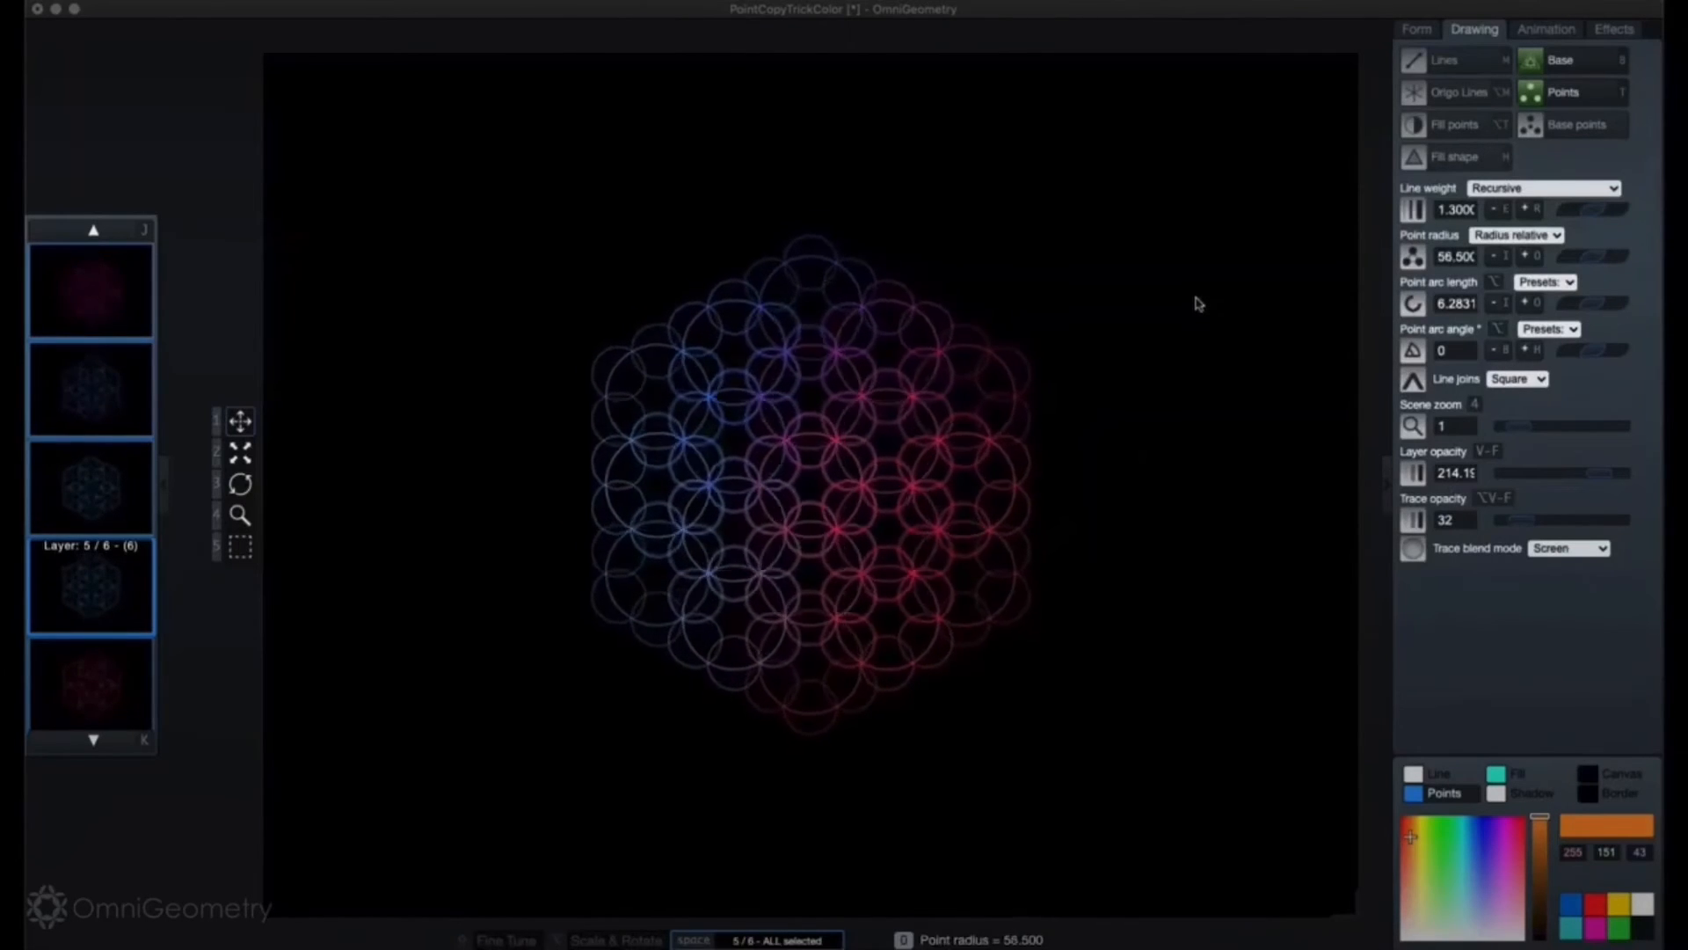
Step: Raise the point radius of all layers to 91.5
key("o")
key("o")
key("o")
key("o")
key("o")
key("o")
key("o")
key("o")
key("o")
key("o")
key("o")
key("o")
key("o")
key("o")
key("o")
key("o")
key("o")
key("o")
key("o")
key("o")
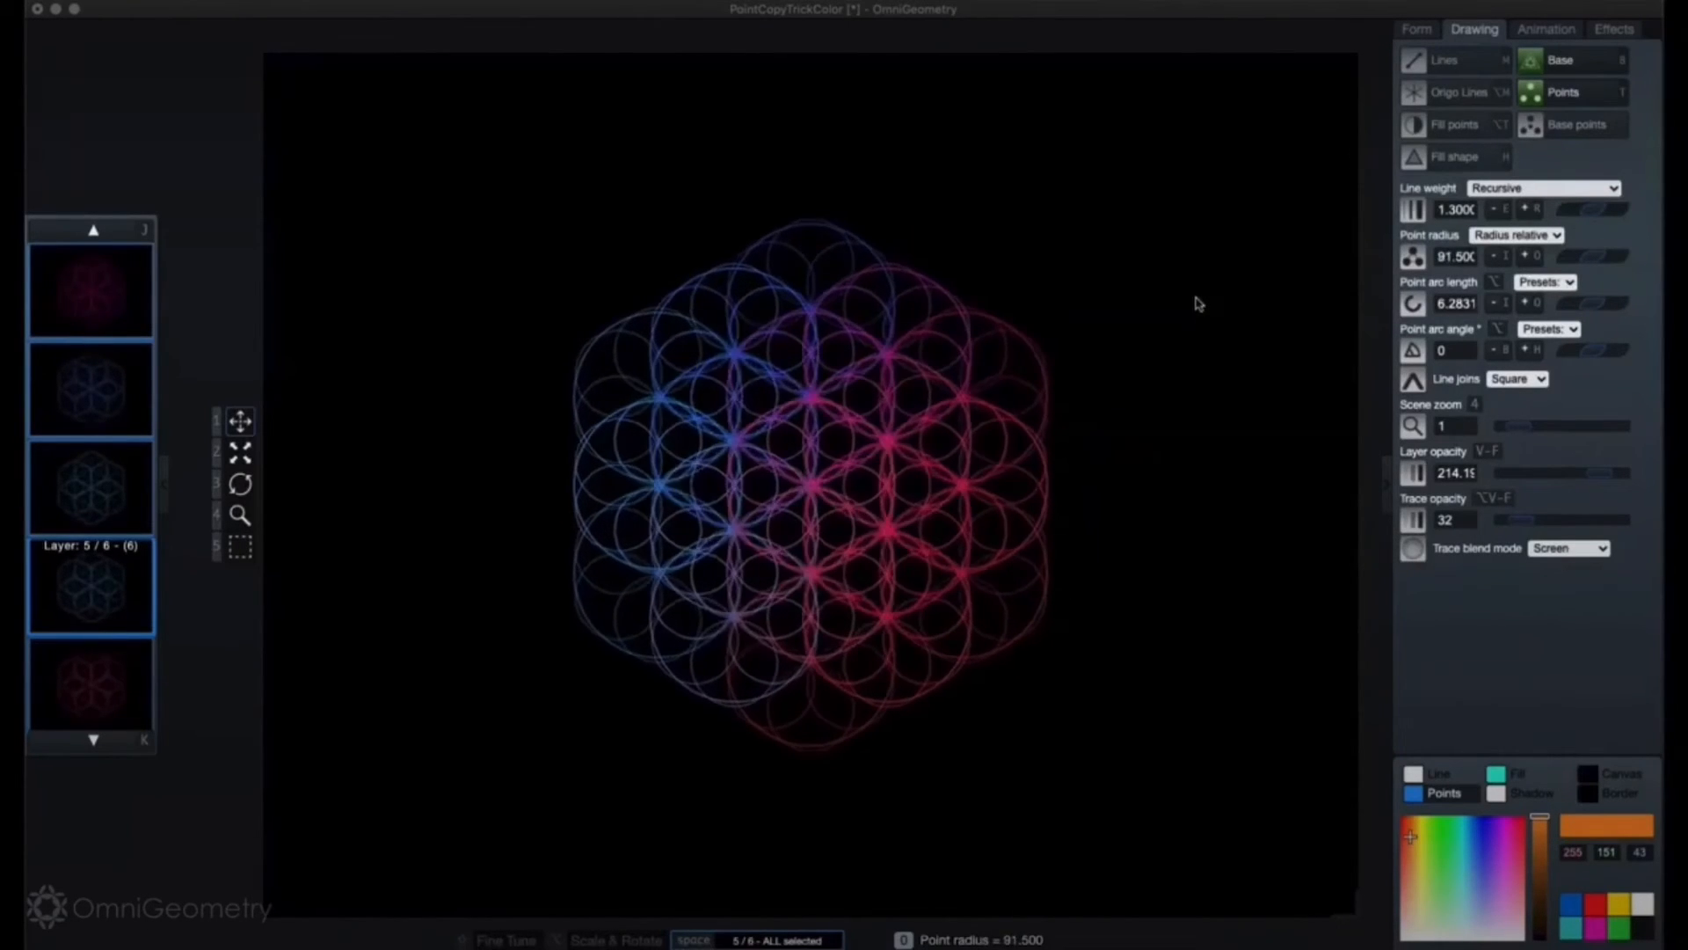
Step: Adjust the point radius of all layers to 97.5 and fine-tune it to 95.1
key("i")
key("i")
key("i")
key("i")
key("i")
key("i")
key("i")
key("i")
key("i")
key("i")
key("i")
key("i")
key("i")
key("i")
key("i")
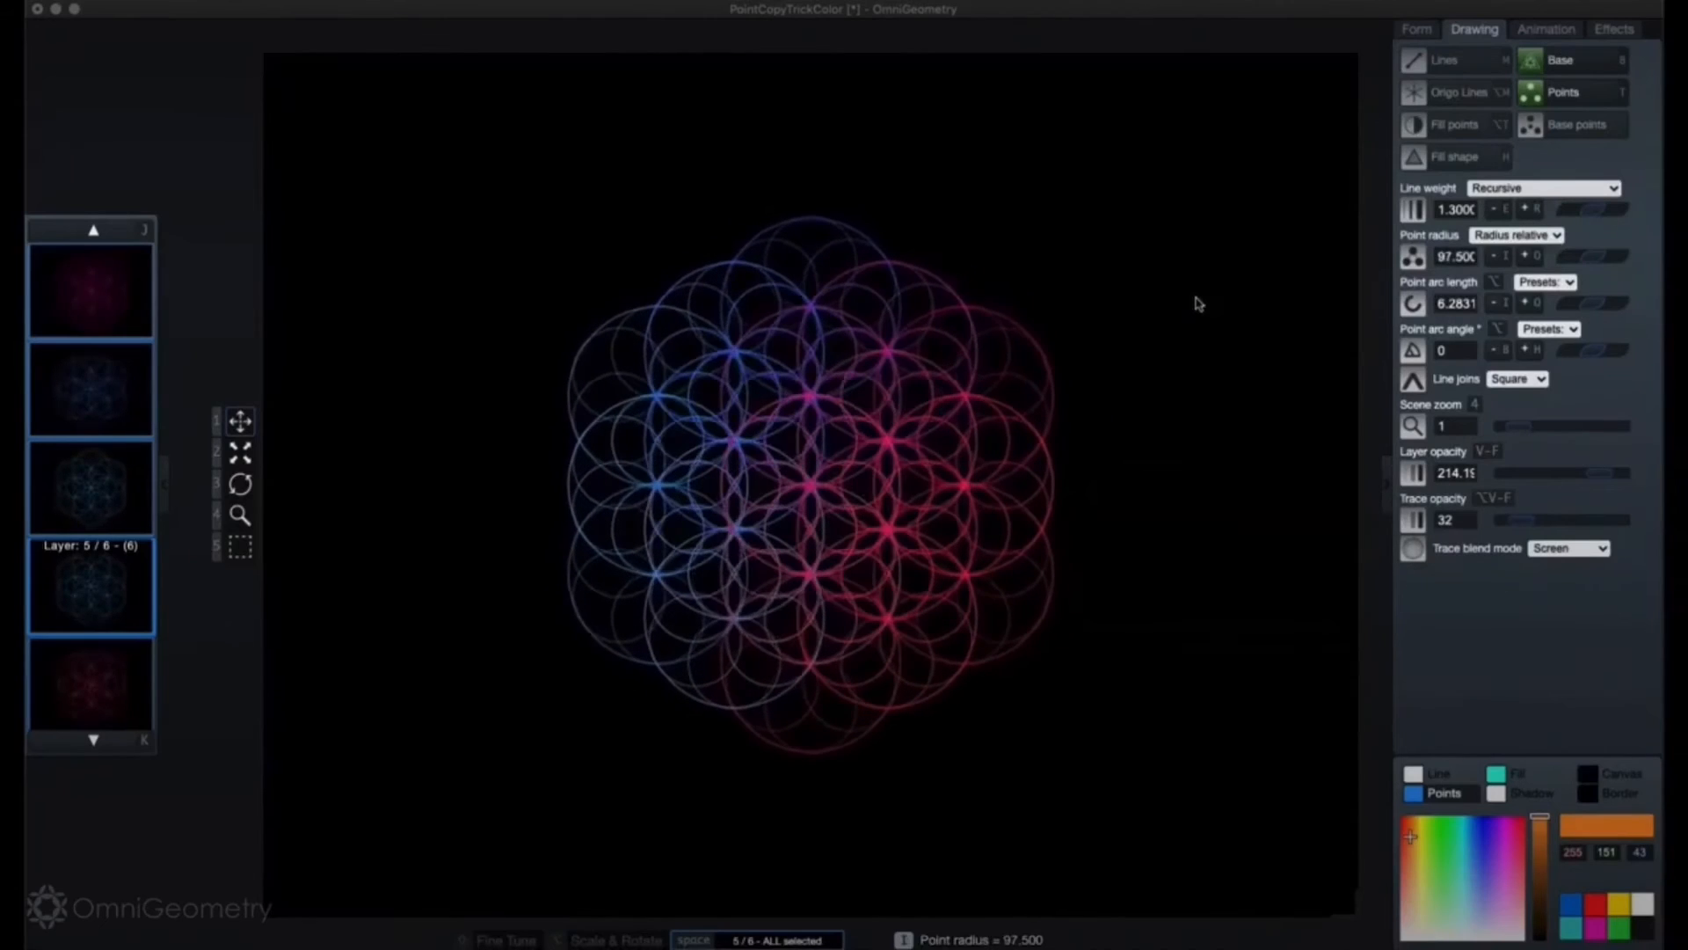
key("alt")
key("alt+i")
key("alt+i")
key("alt+i")
key("alt+i")
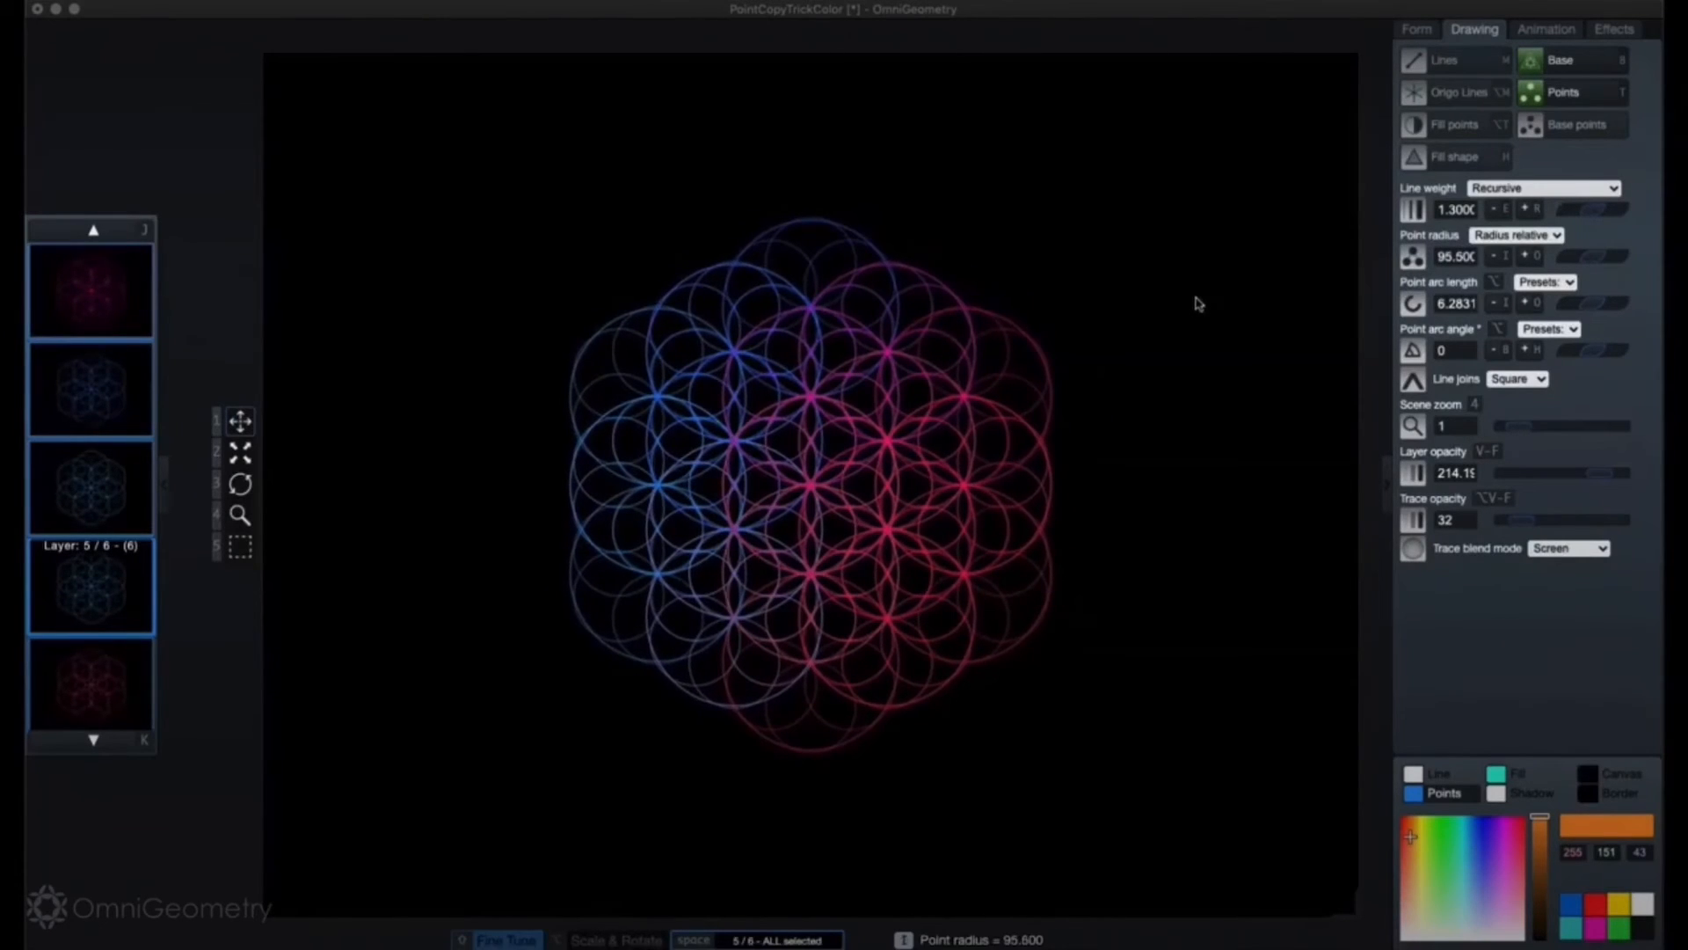
key("alt+i")
Step: Fine-tune the child radius of all layers to about 47.8
key("alt+w")
key("alt+w")
key("alt+w")
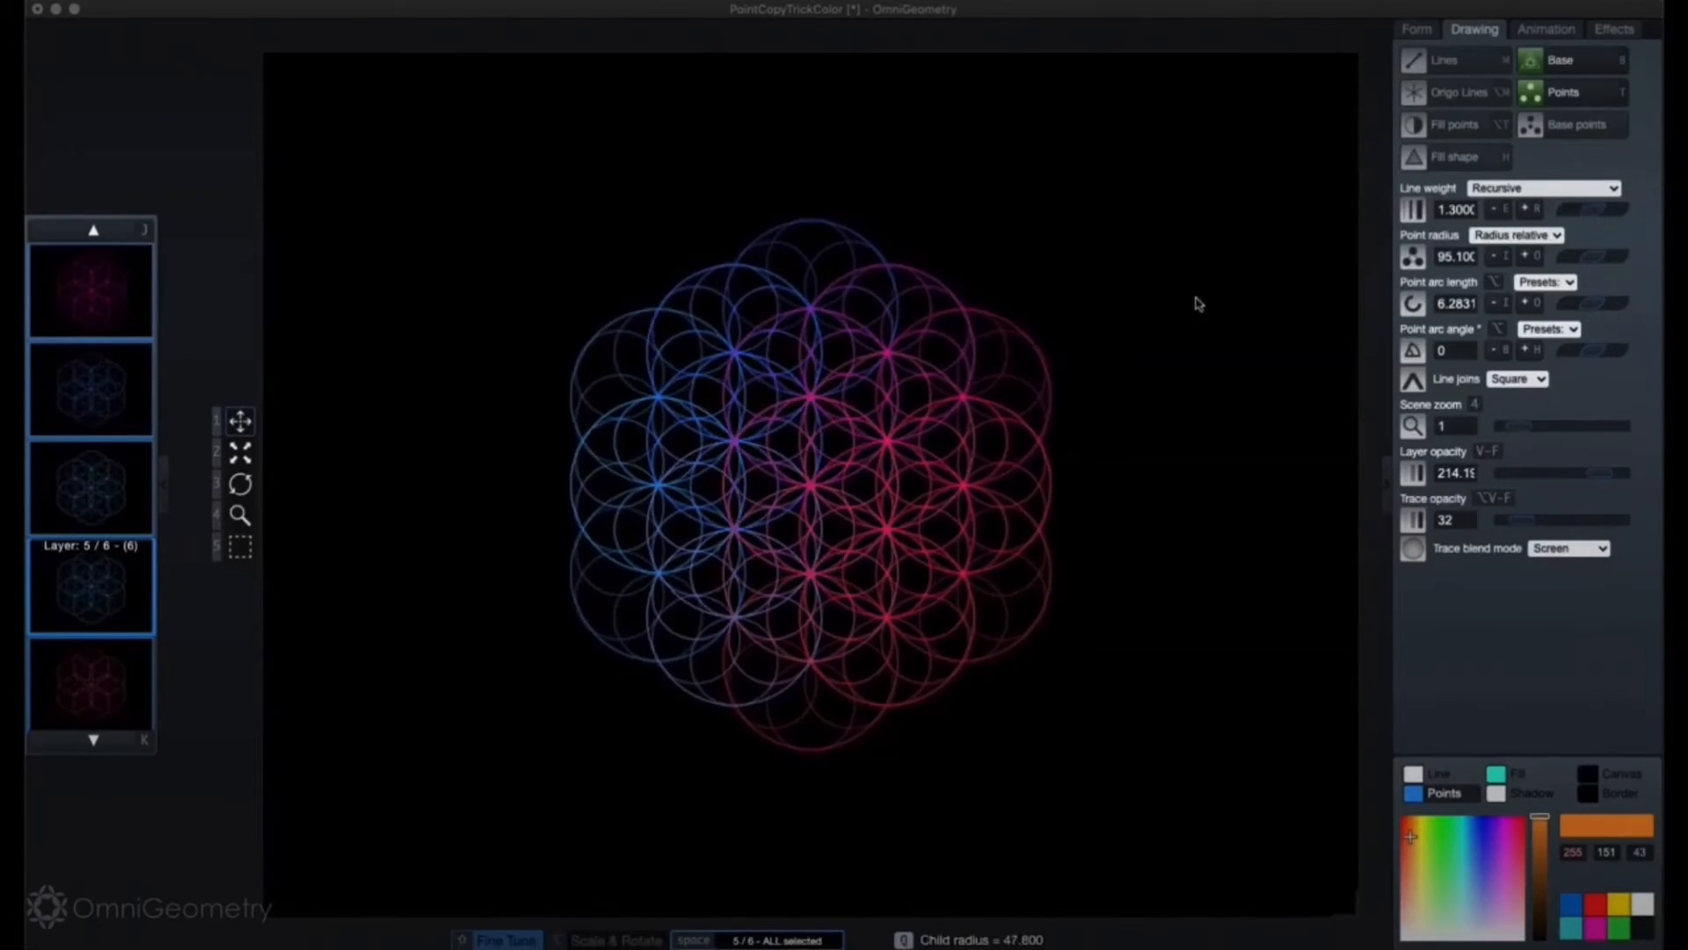
key("alt+q")
key("alt+q")
Step: Reduce the line weight of all layers to 1.1 and enlarge the scene zoom to 1.32
key("alt+e")
key("alt+r")
key("4")
left_click_drag(908, 493, 920, 416)
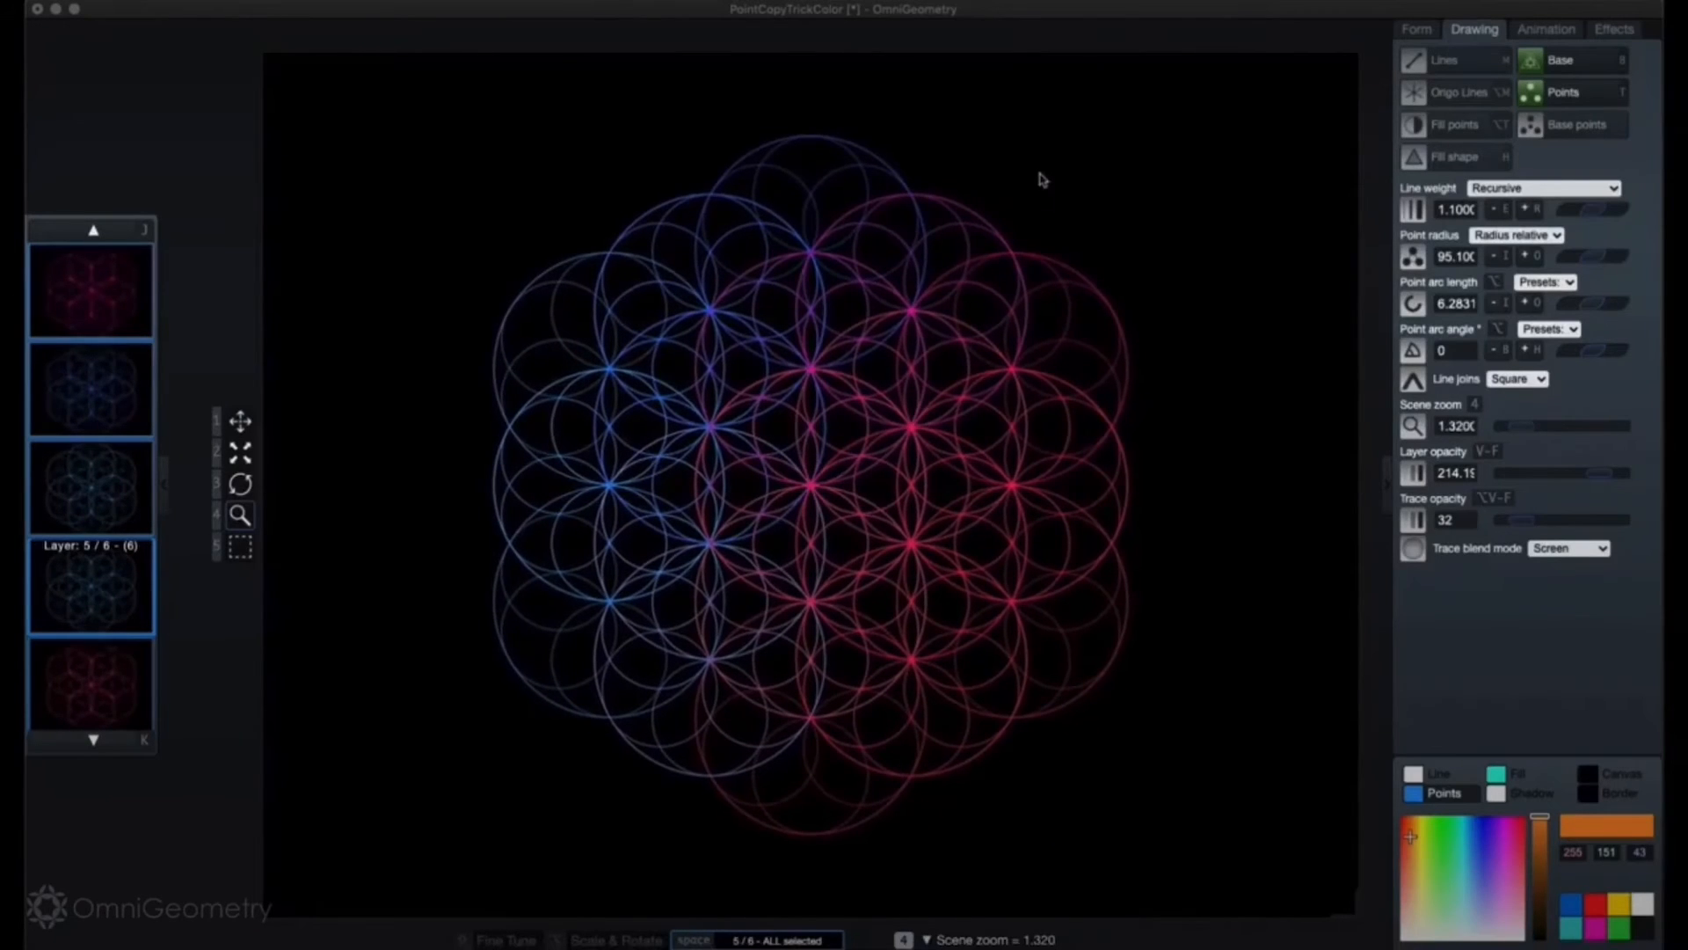
Step: Step through the six layers one by one to examine each layer's part of the pattern
key("k")
key("j")
key("j")
key("j")
key("j")
key("j")
key("j")
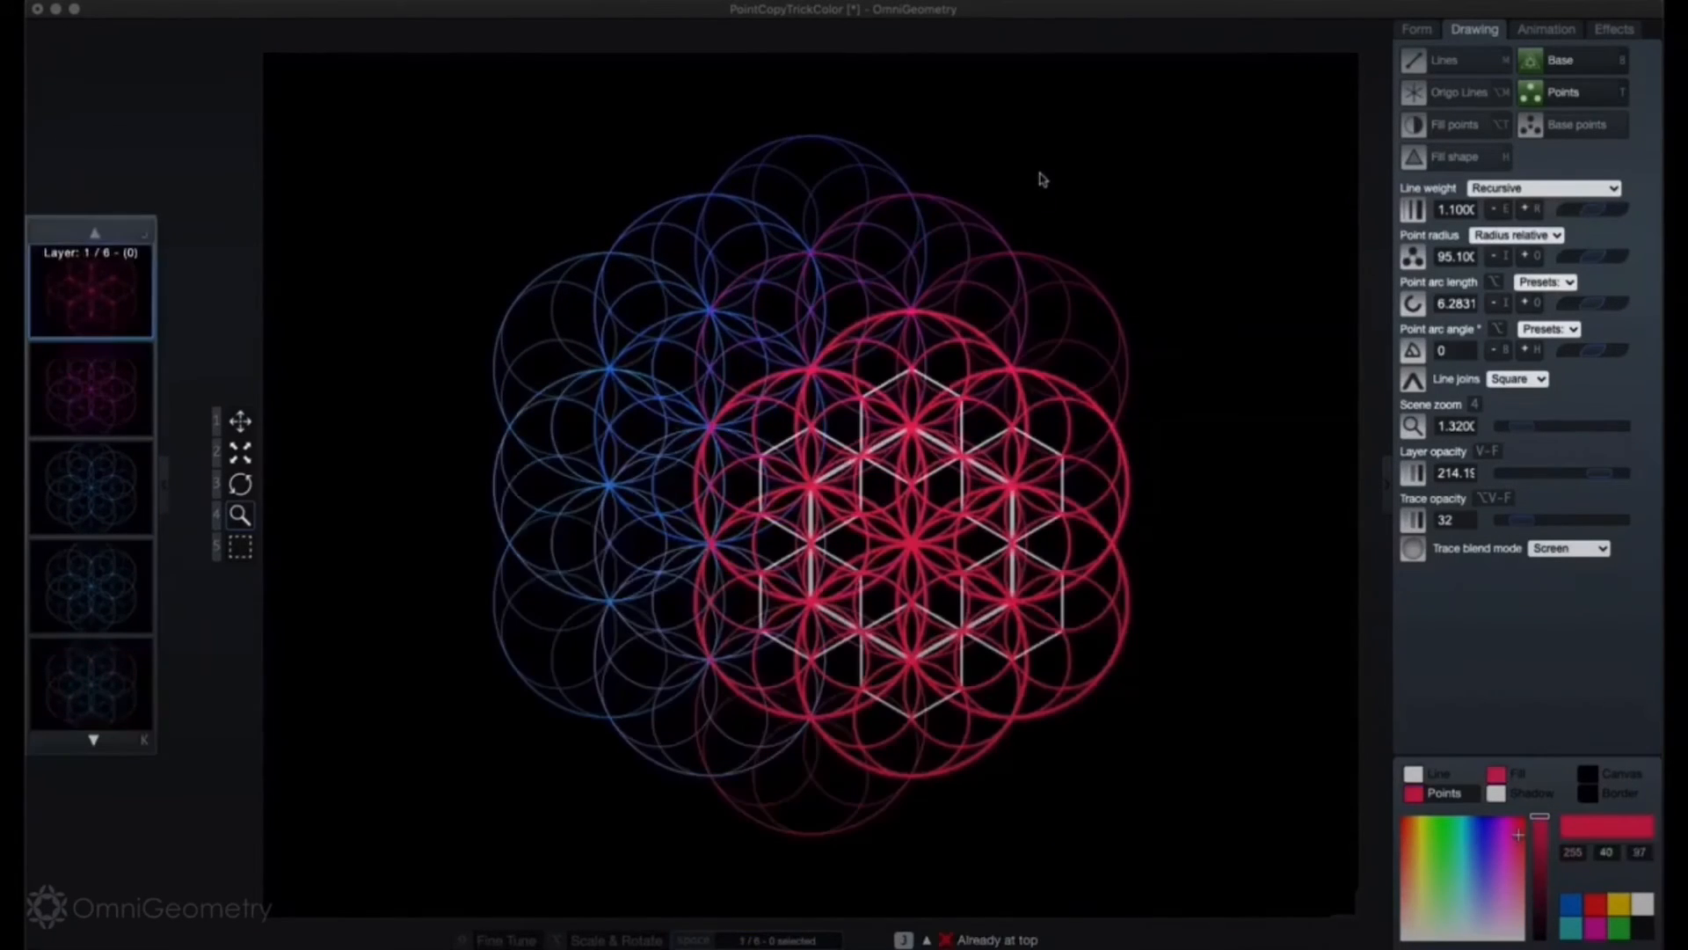
key("k")
key("k")
key("k")
key("k")
key("k")
key("j")
key("j")
key("j")
key("j")
key("j")
Step: Select all six layers and try rotating their color hues in both directions
key("space")
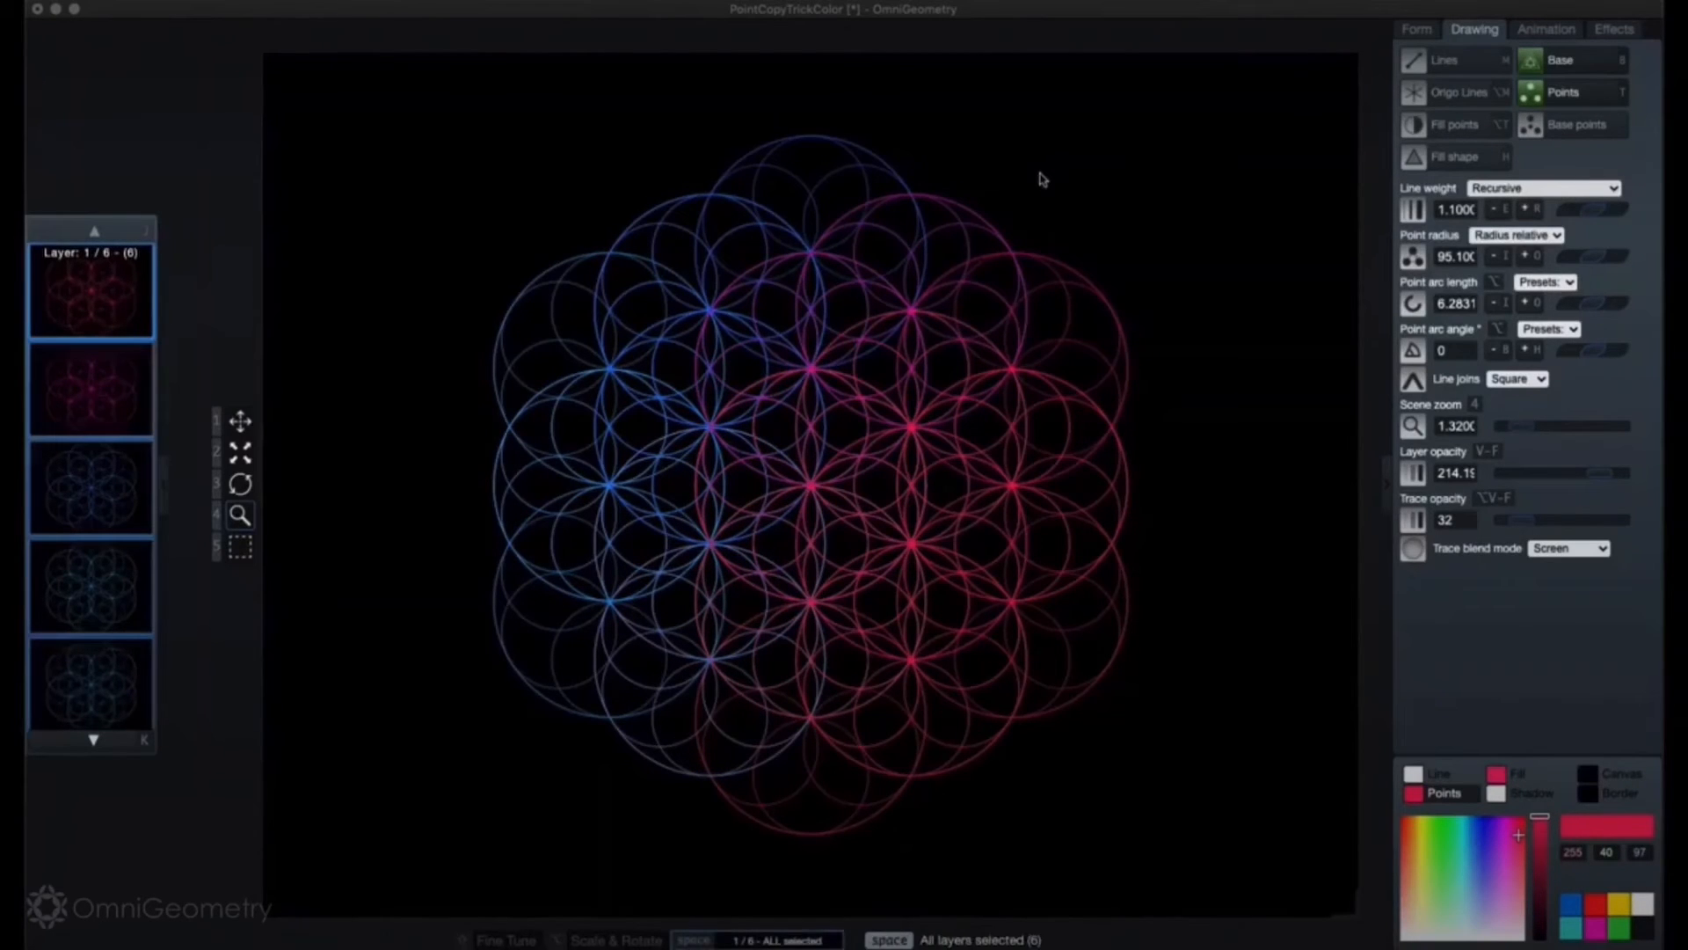
key("bracketright")
key("bracketright")
key("bracketright")
key("bracketright")
key("bracketleft")
key("bracketleft")
key("bracketleft")
key("bracketleft")
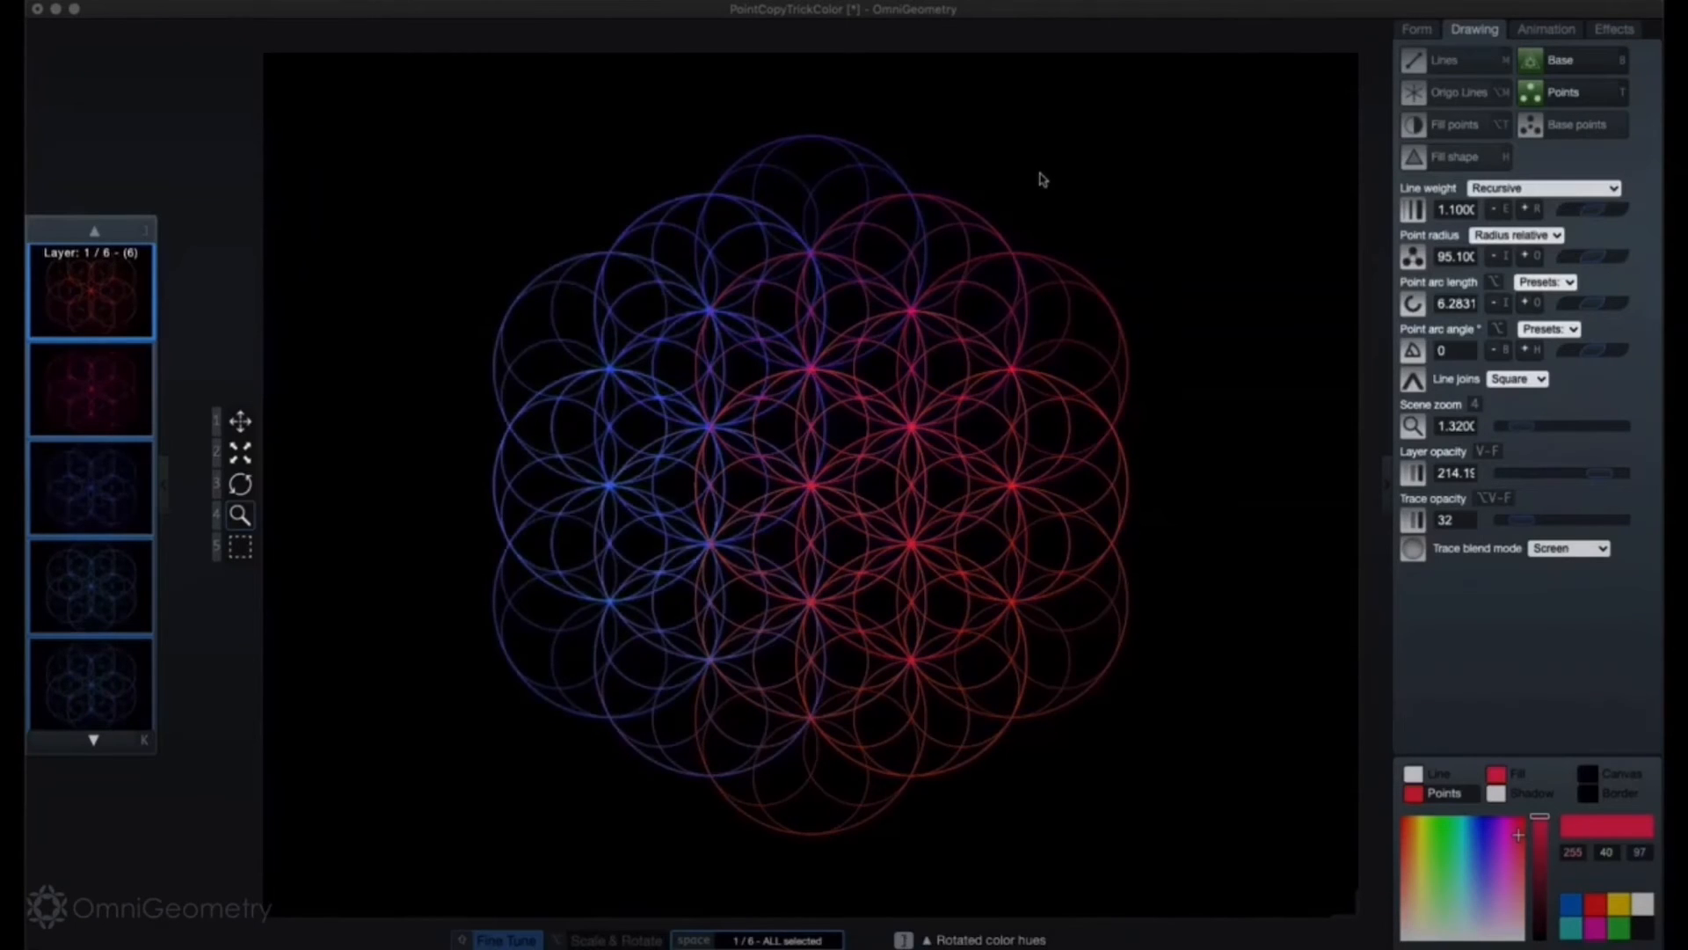
Step: Try a child radius of 44.6 on all layers
key("a")
key("a")
key("a")
key("a")
key("a")
key("a")
key("a")
key("a")
key("shift+w")
key("shift+w")
key("shift+w")
key("shift+w")
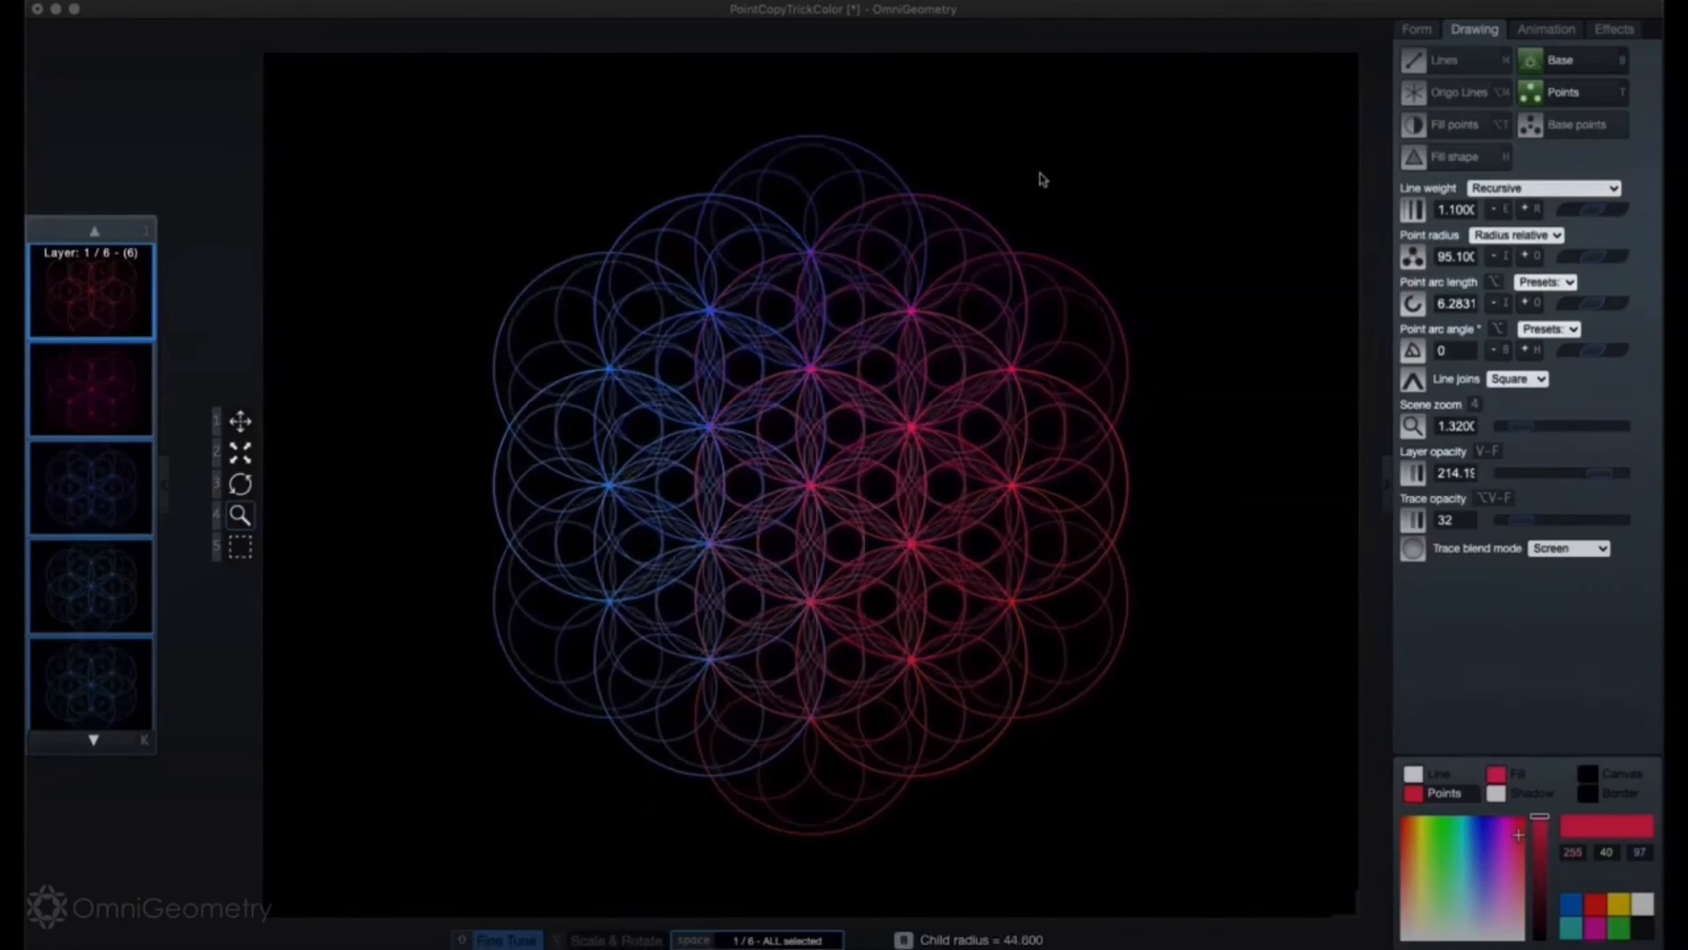
Step: Raise the child radius of all layers to 95.6 so the circles form a larger Flower of Life
key("w")
key("w")
key("w")
key("w")
key("w")
key("w")
key("w")
key("w")
key("w")
key("w")
key("w")
key("w")
key("w")
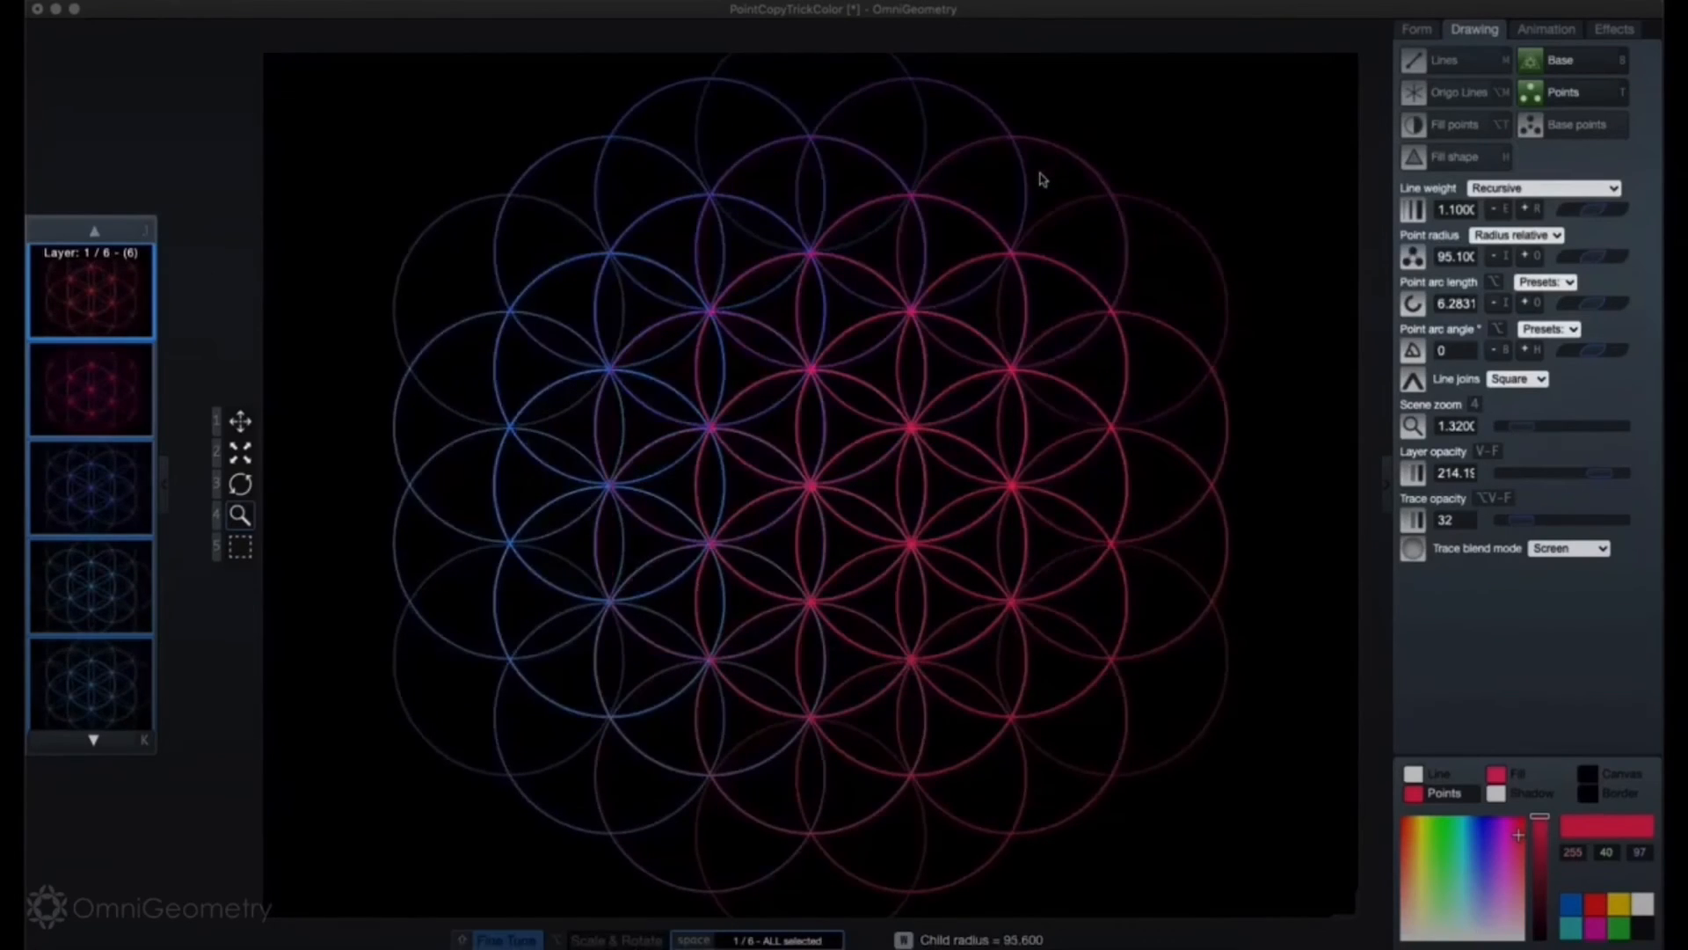
Step: Fine-tune the child radius until the circles meet, and reduce the scene zoom to 1.013 to fit the whole pattern
key("shift+w")
key("shift+w")
key("shift+w")
key("shift+w")
key("shift+w")
key("shift+q")
key("shift+q")
key("shift+q")
key("shift+q")
key("space")
left_click_drag(928, 199, 911, 270)
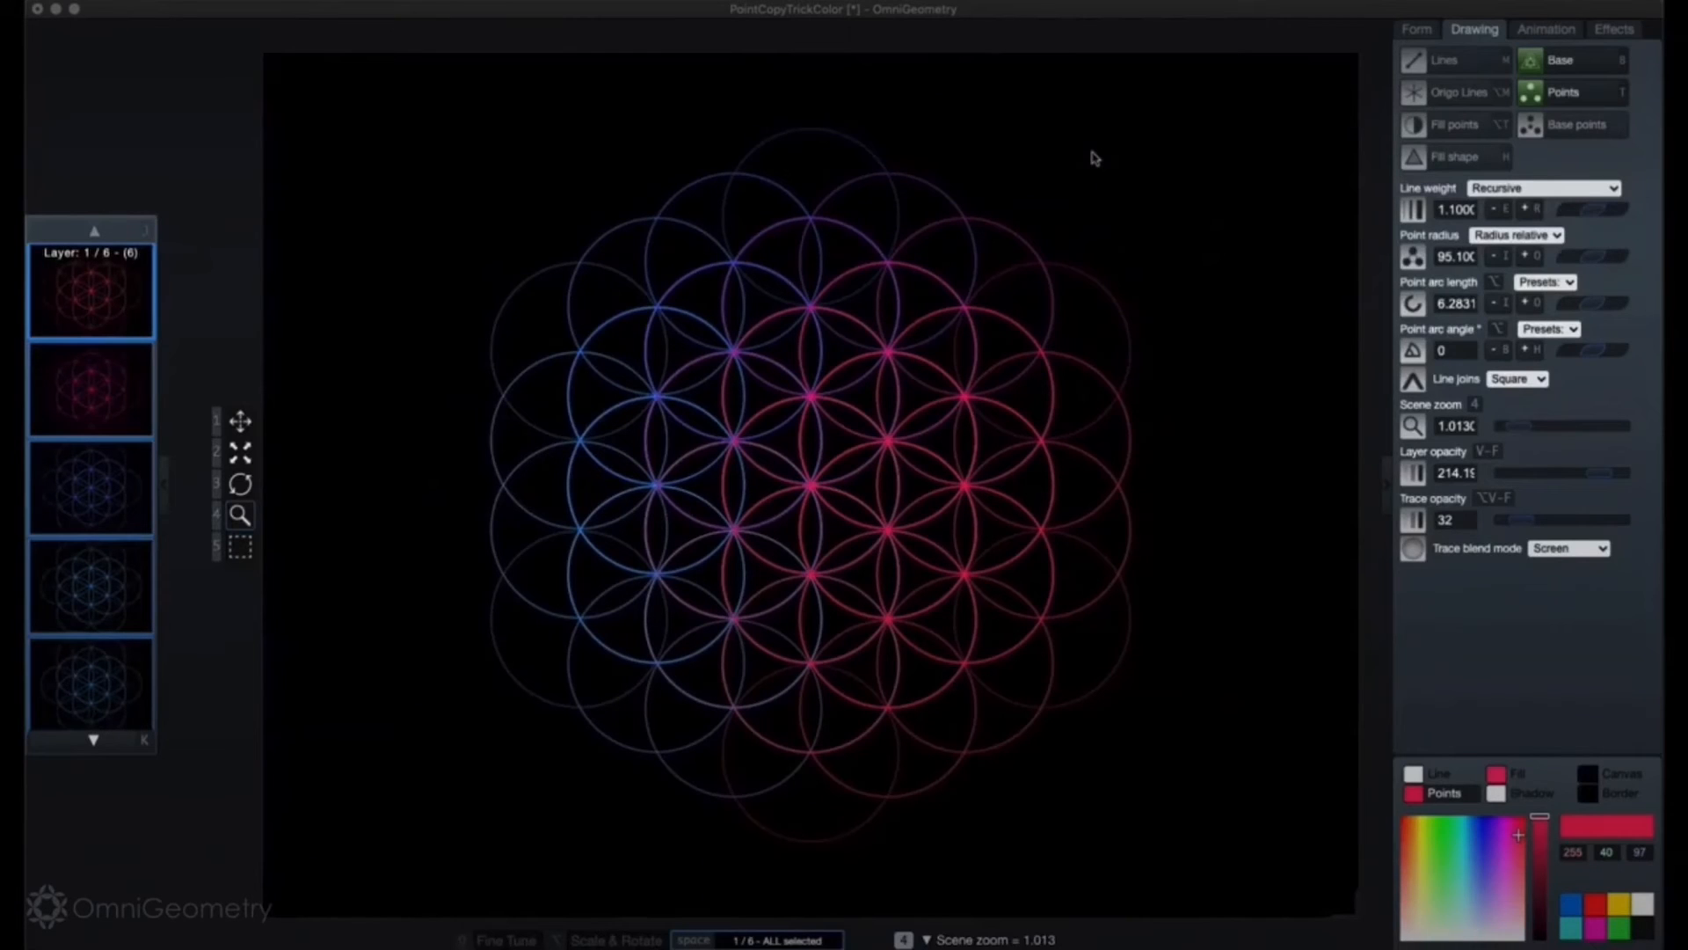
Step: Rotate the color hues of all layers to a yellow-to-purple range and clear the multiple layer selection
key("shift+t")
key("shift+t")
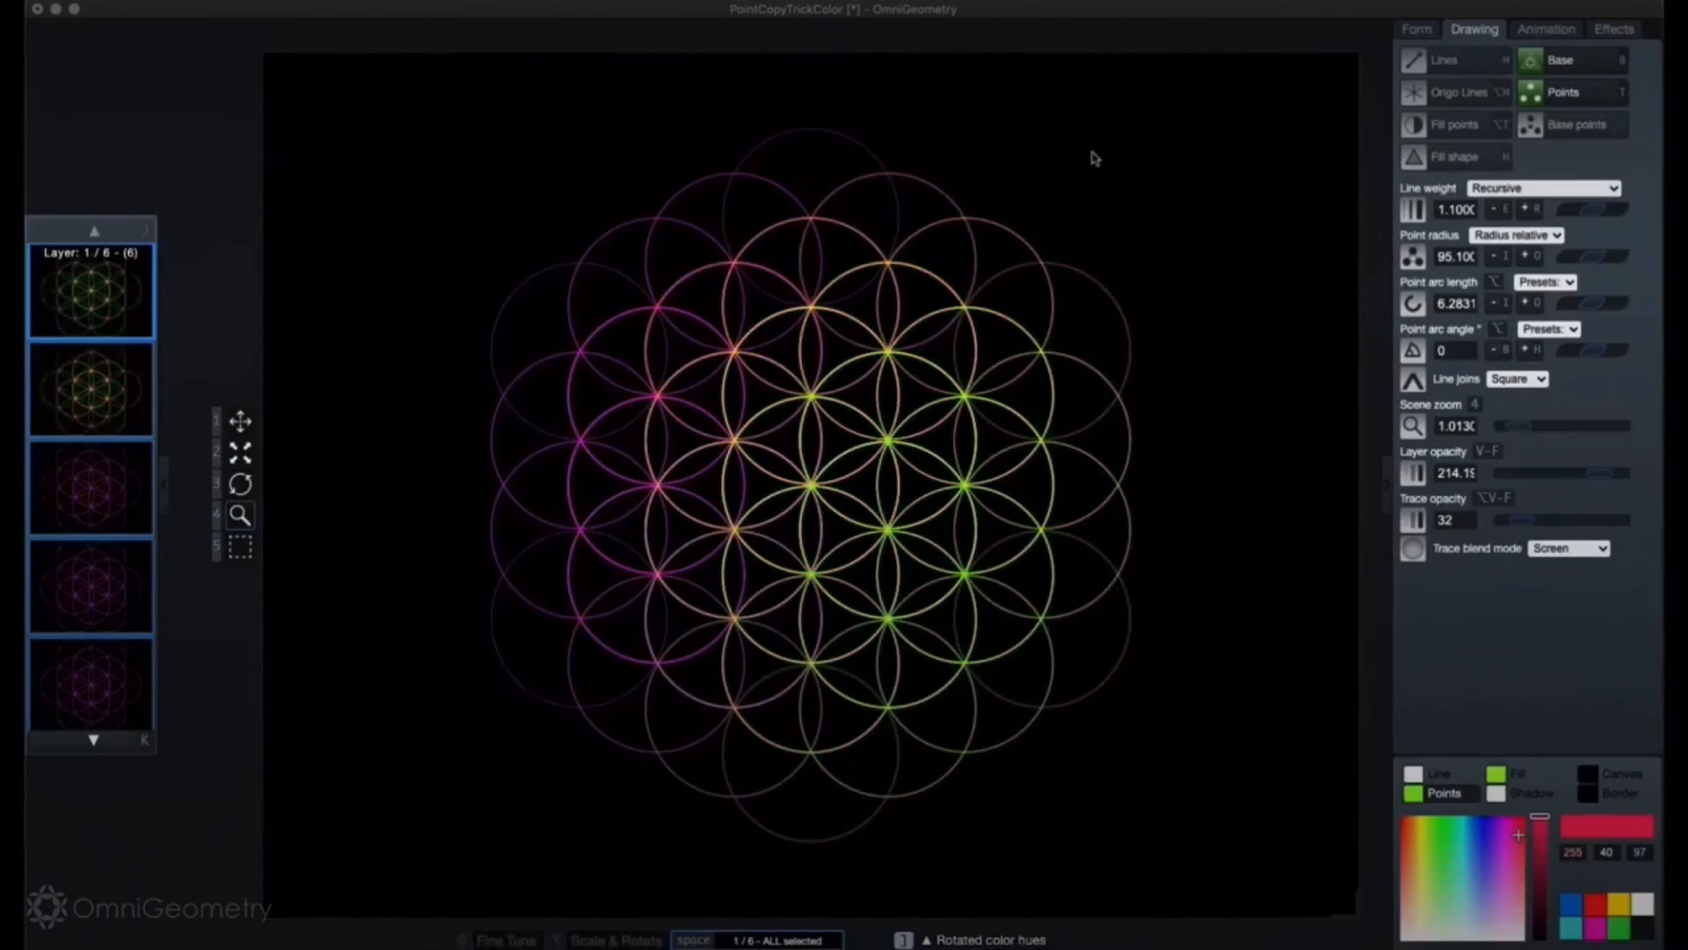
key("bracketright")
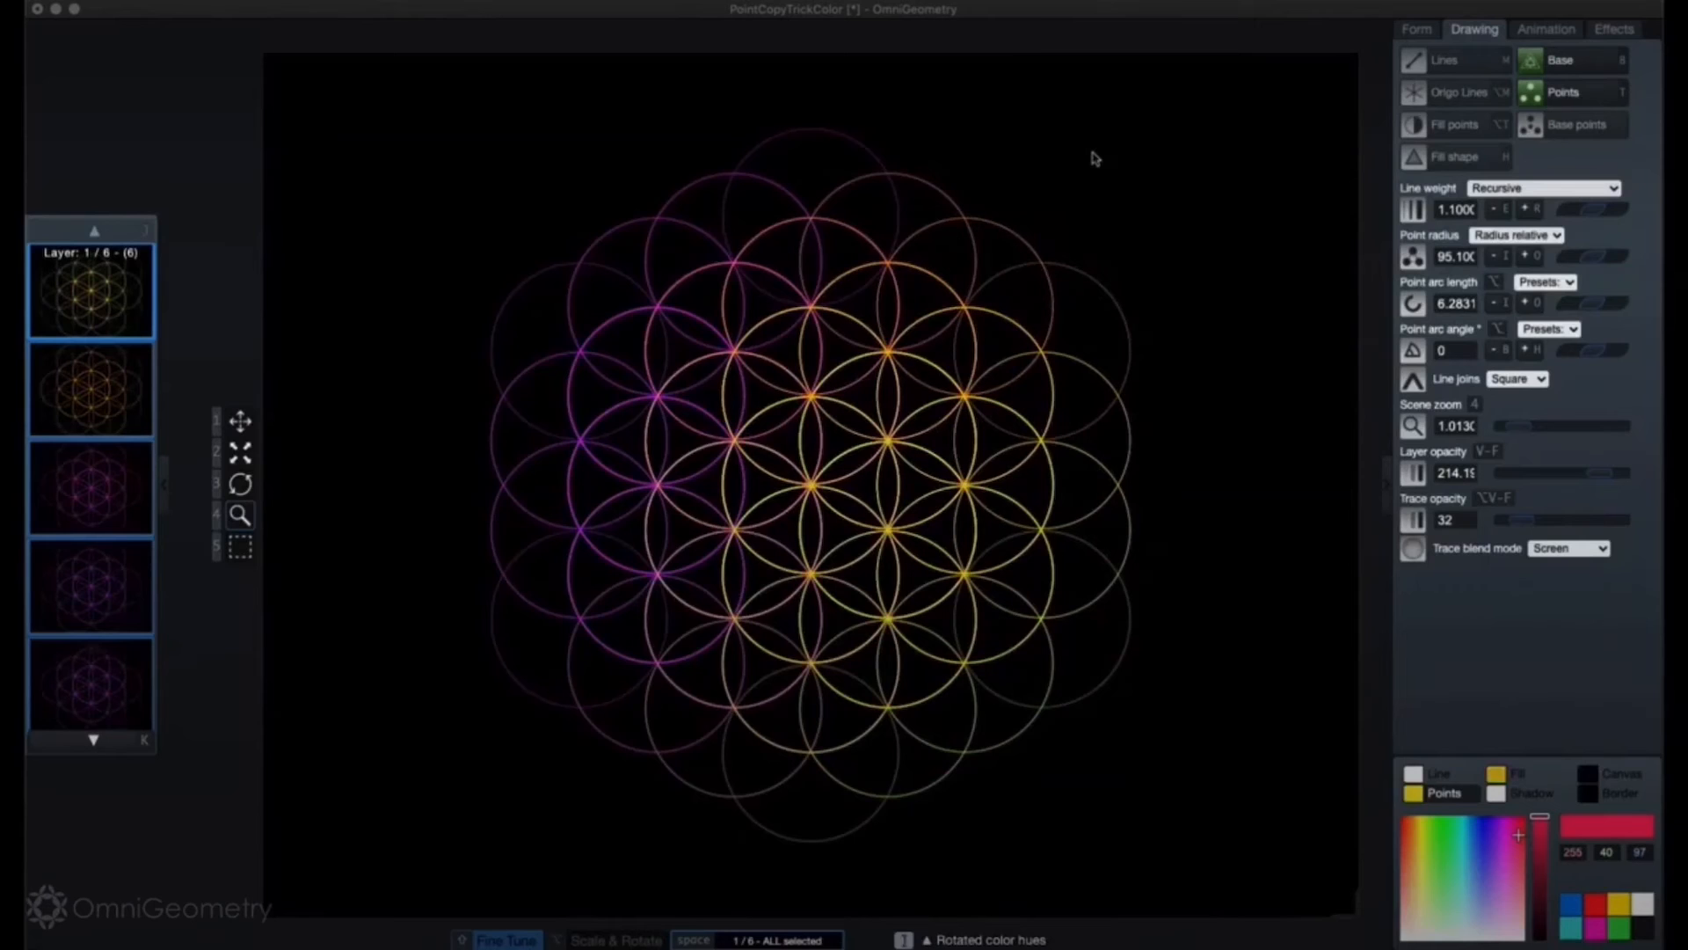
key("bracketright")
key("space")
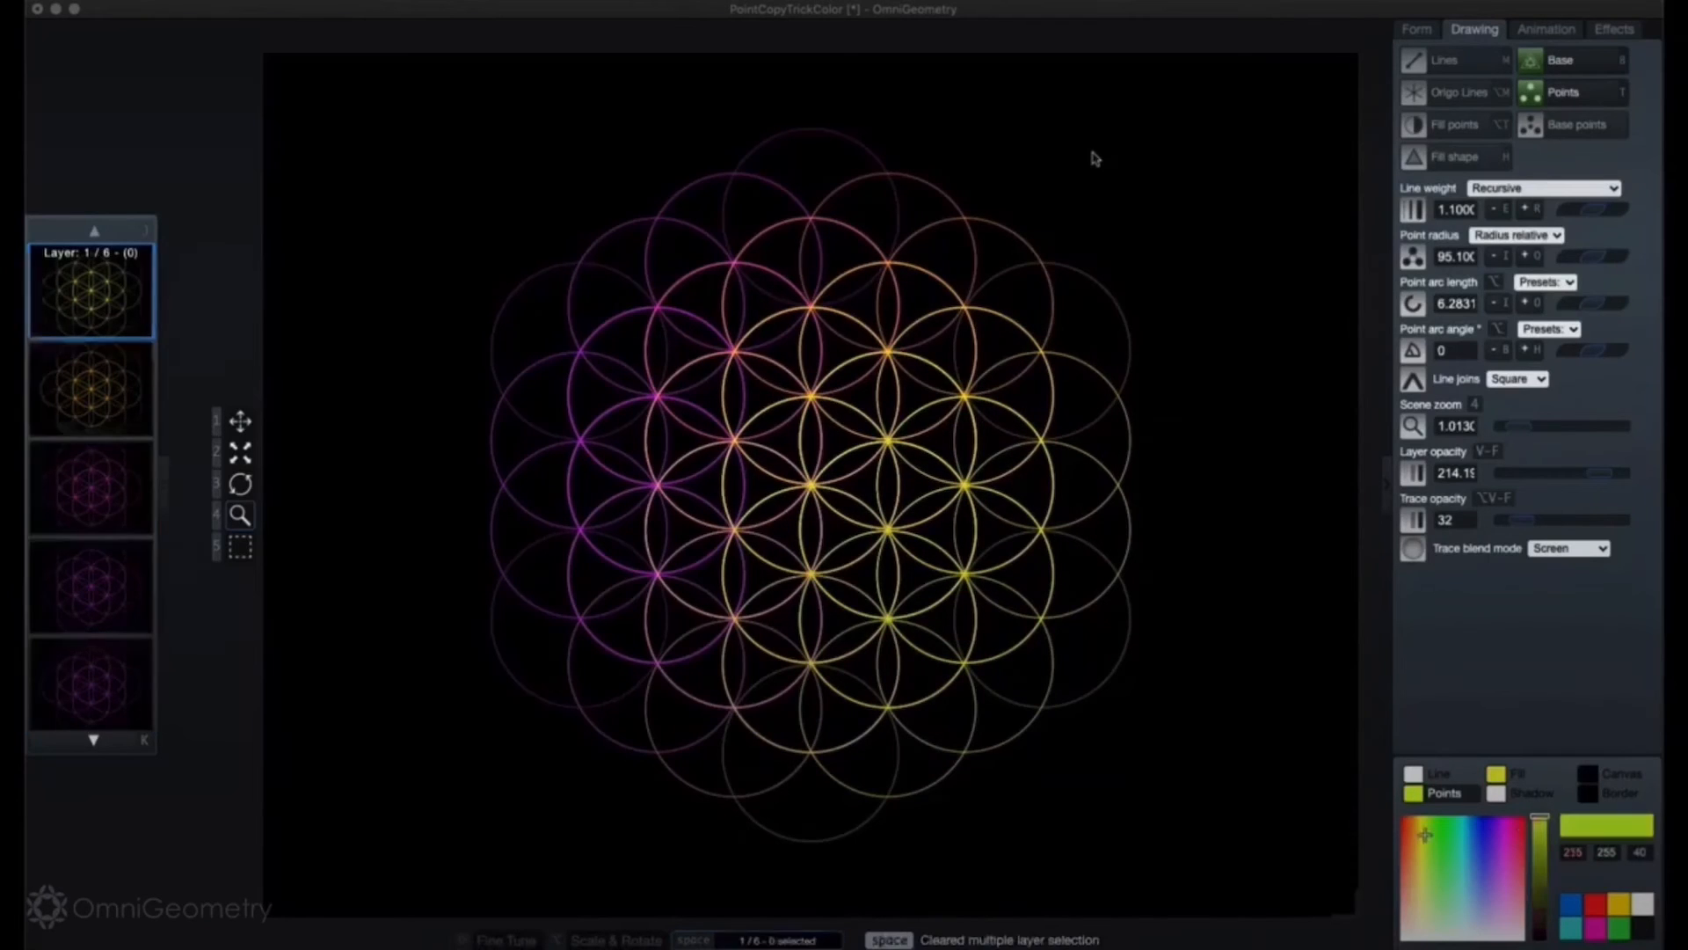
Step: Rotate the hue of layer 1 alone to green
key("bracketleft")
key("bracketleft")
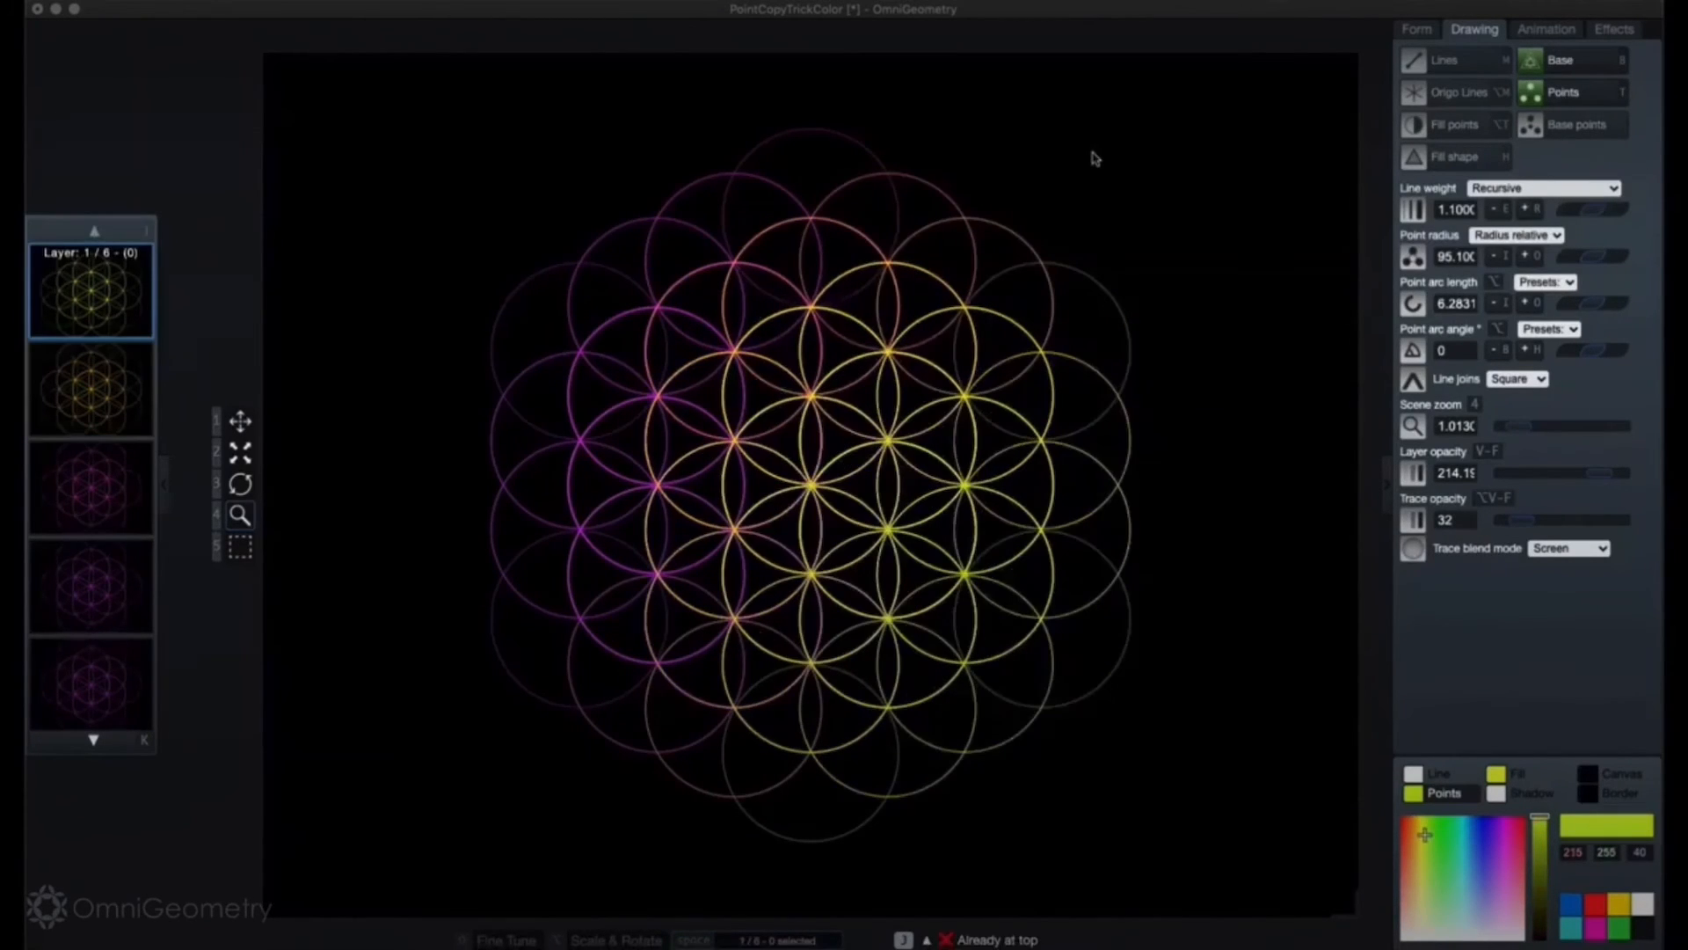
key("bracketright")
key("bracketright")
key("bracketright")
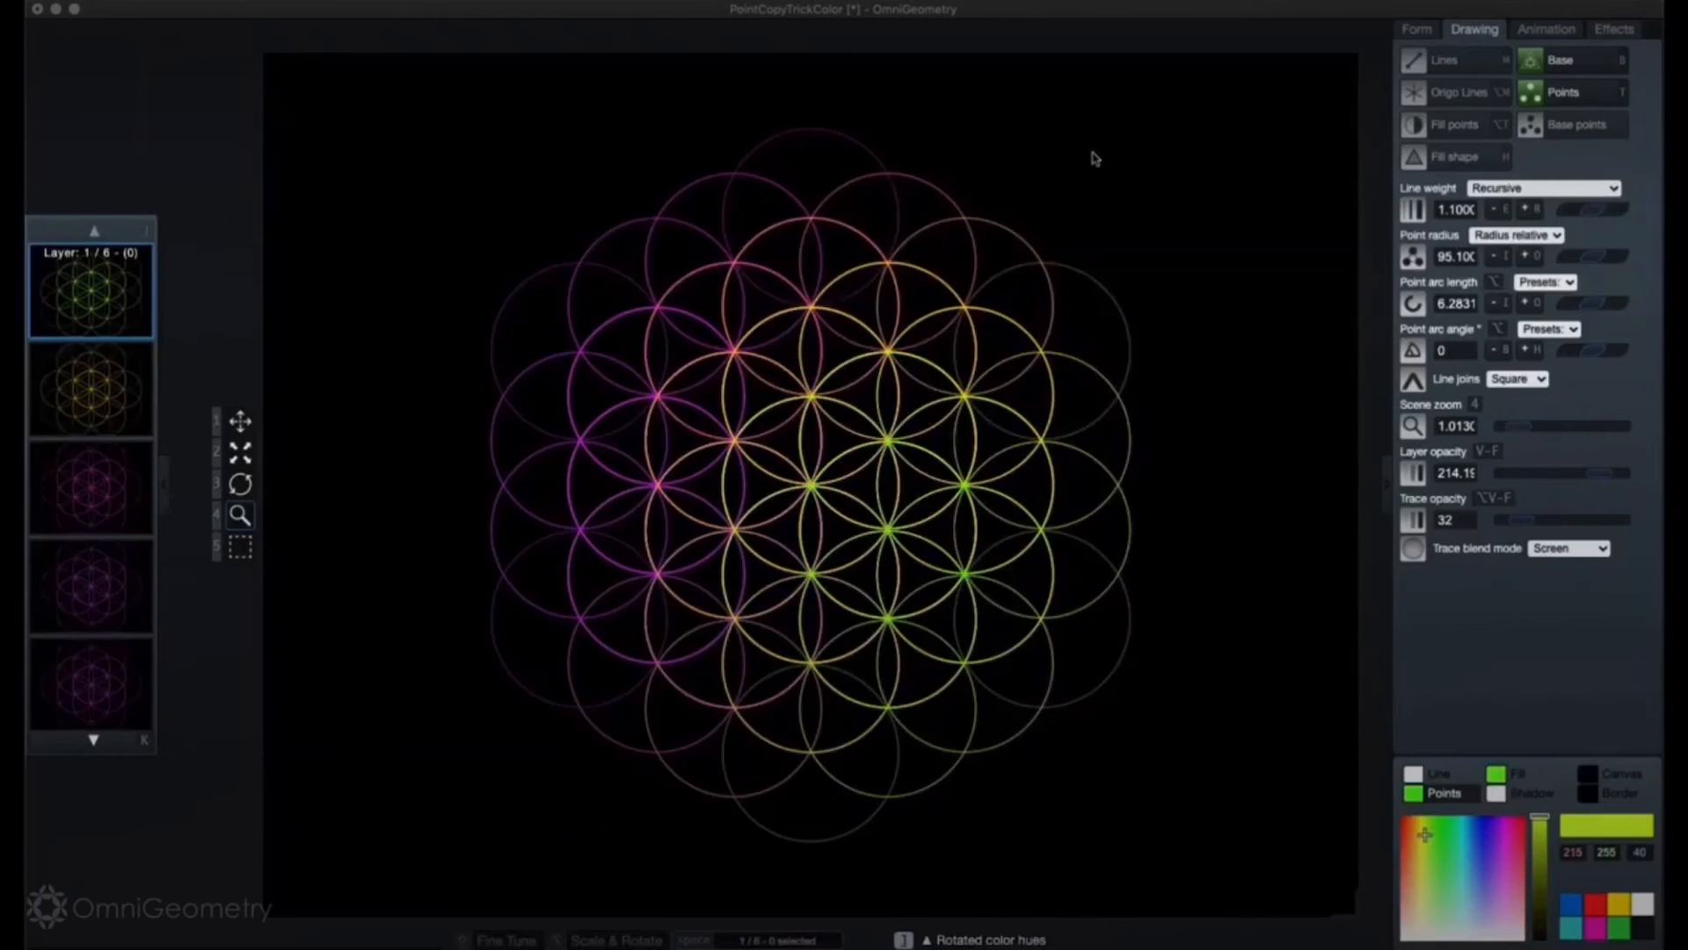
Step: Select layer 2 and fine-tune its hue to golden yellow
key("k")
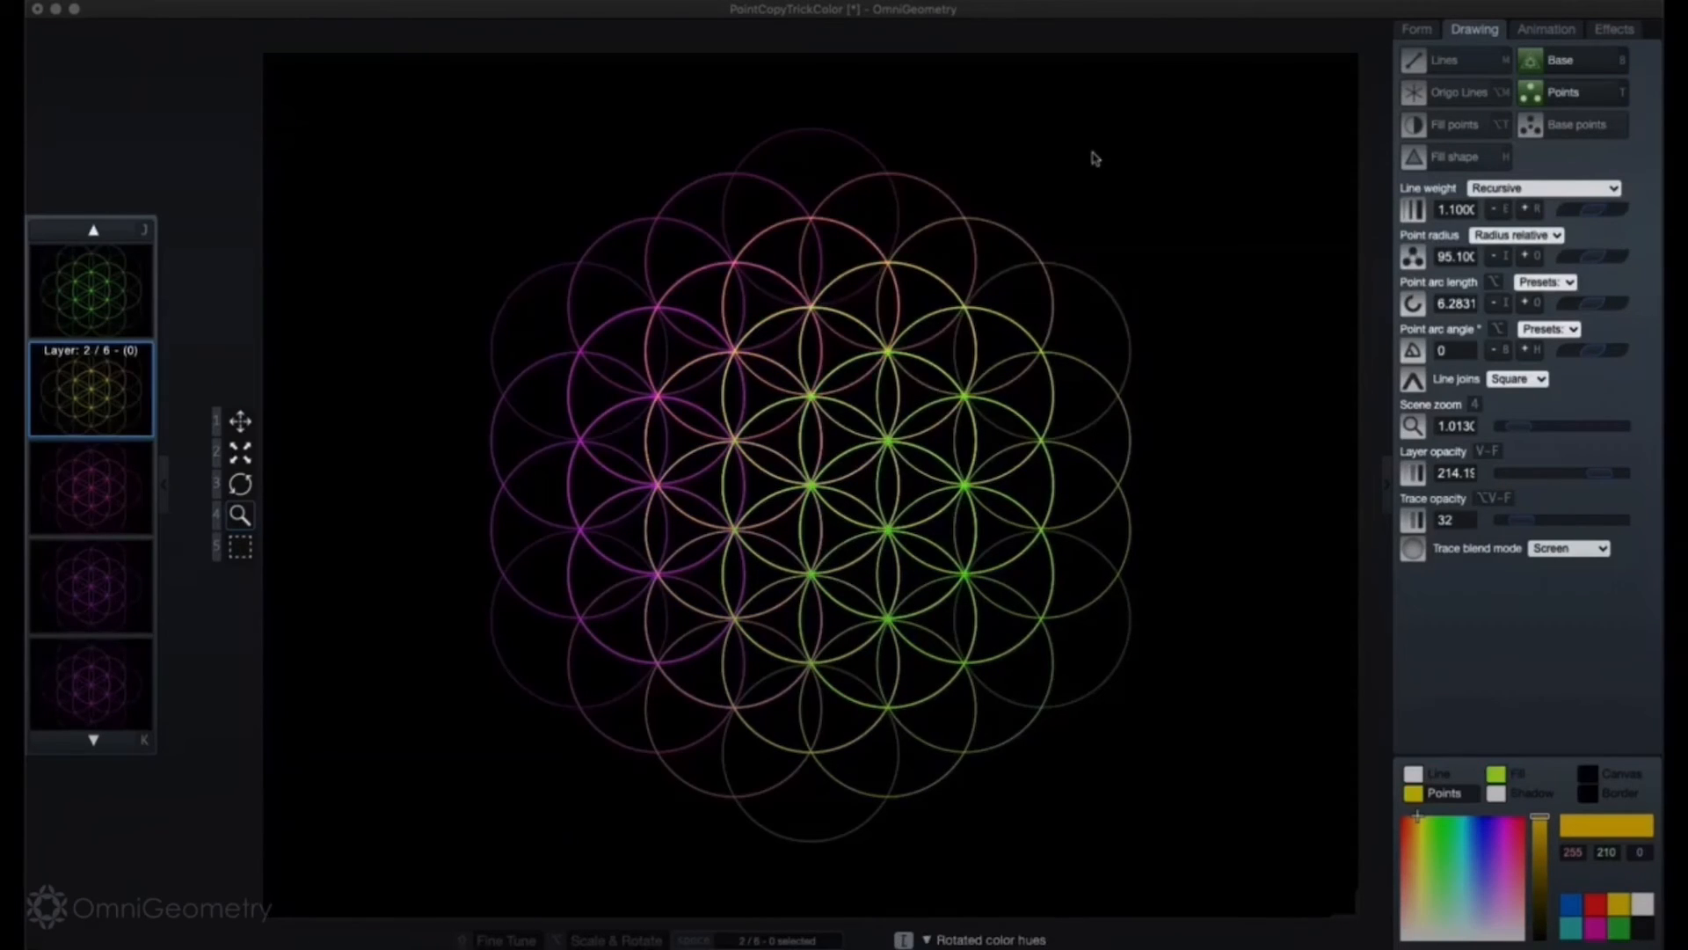
key("bracketright")
key("bracketright")
key("bracketright")
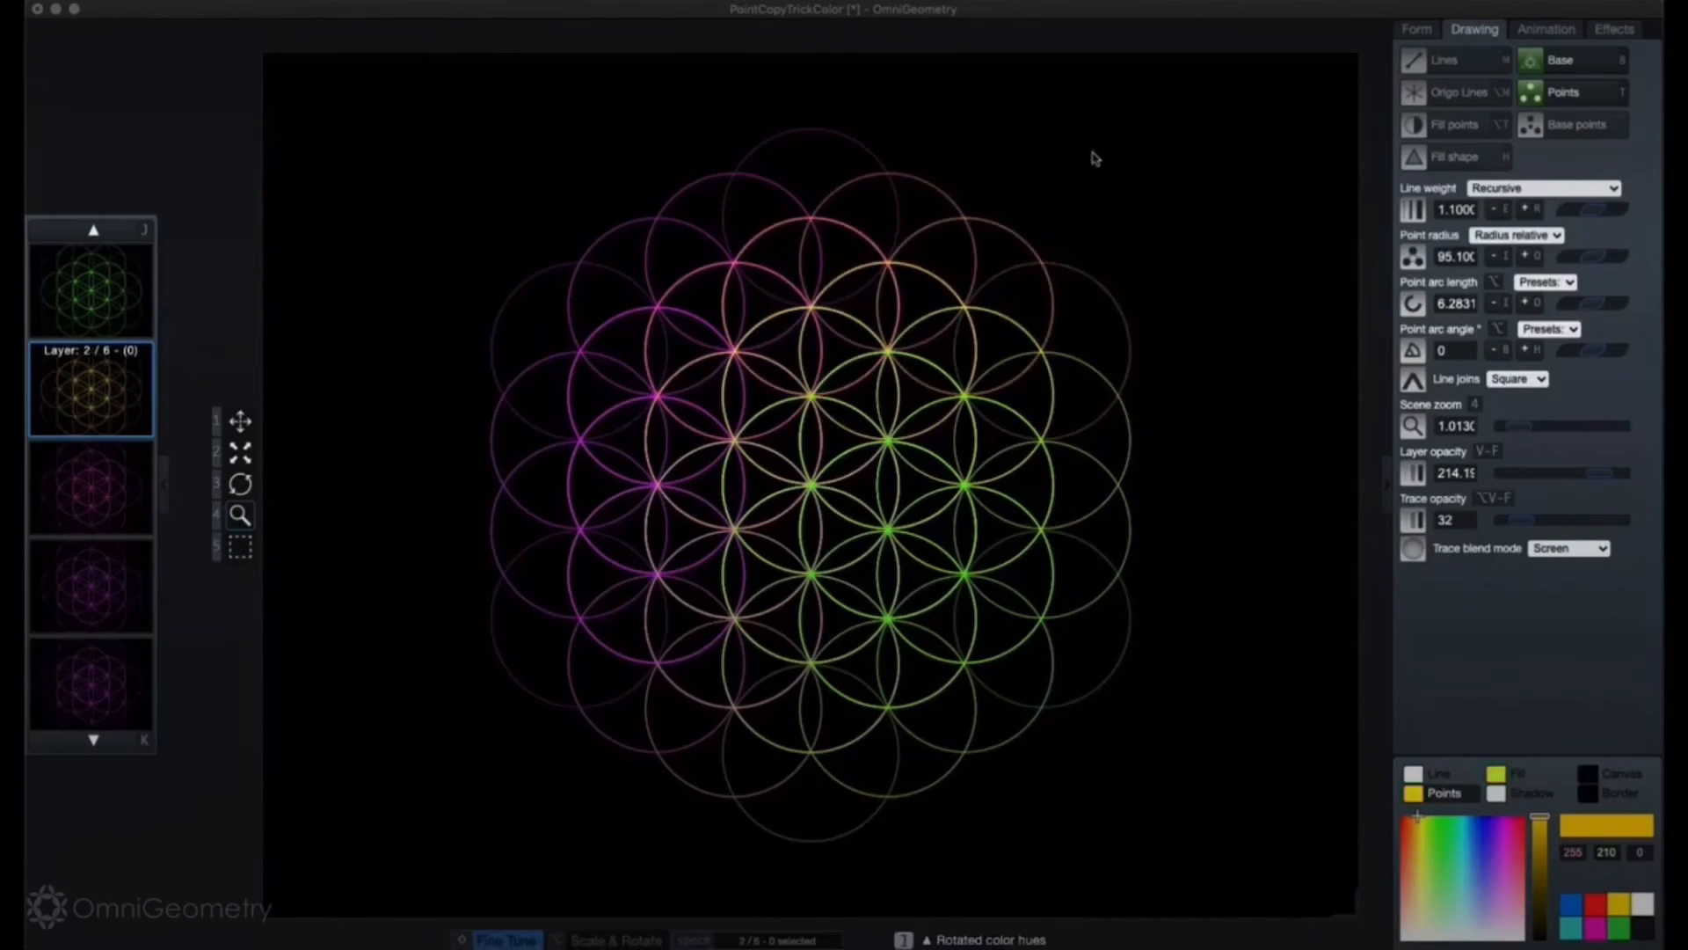
Step: Select layer 3 and rotate its hue from magenta to yellow and orange
key("k")
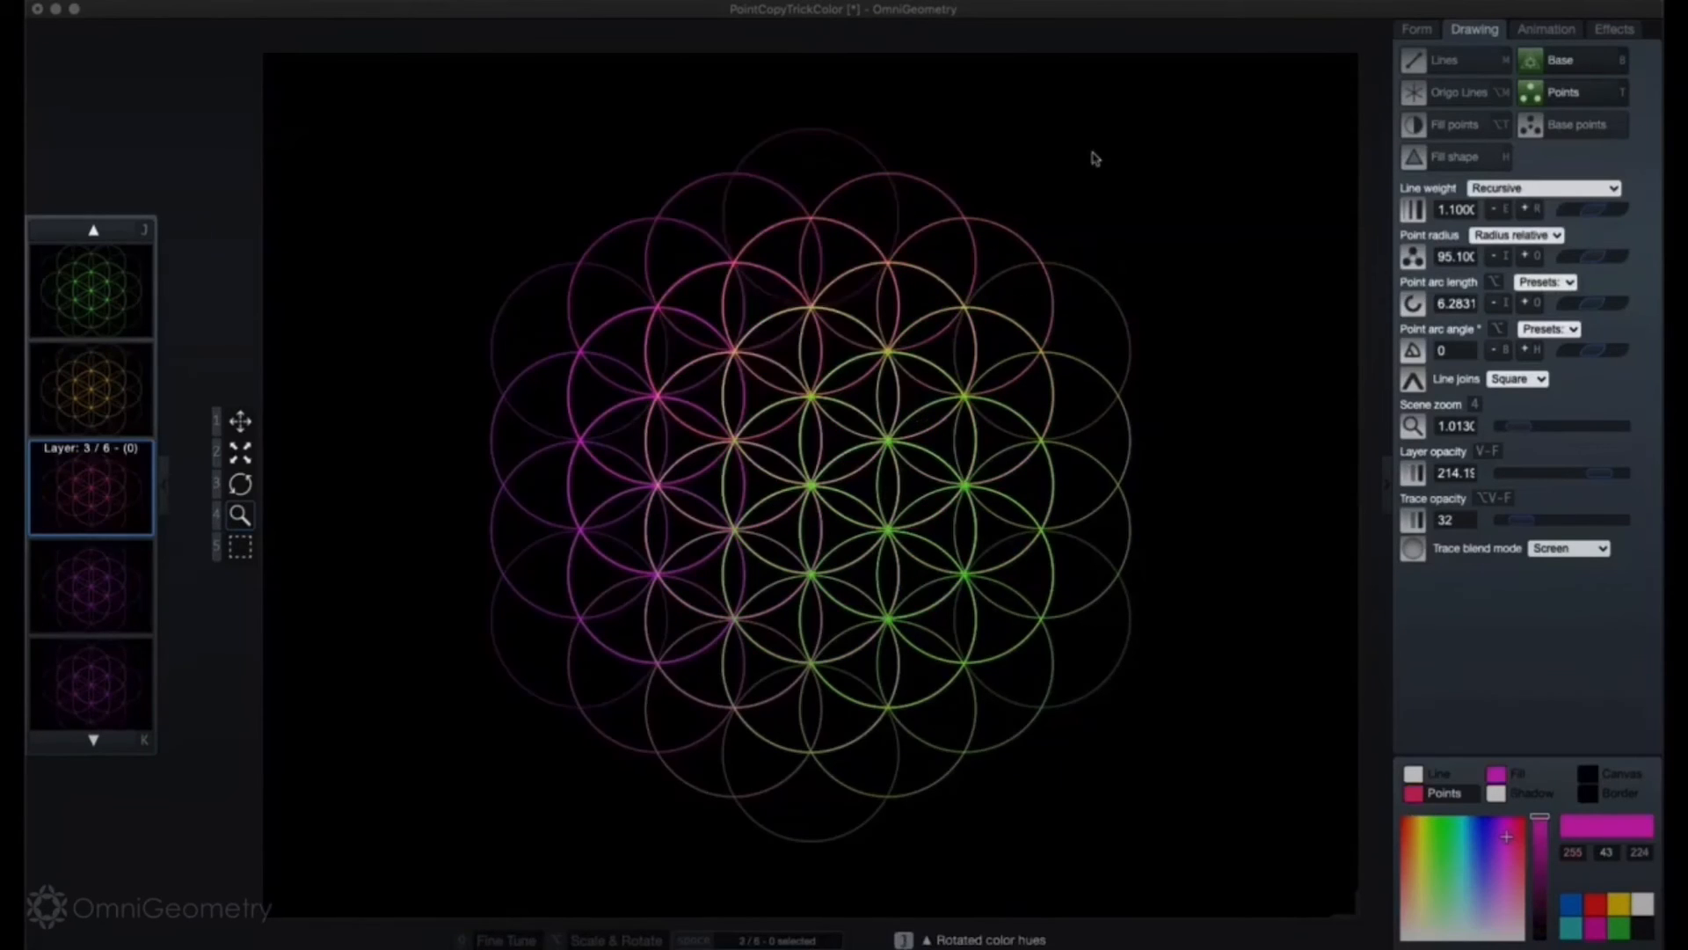
key("bracketright")
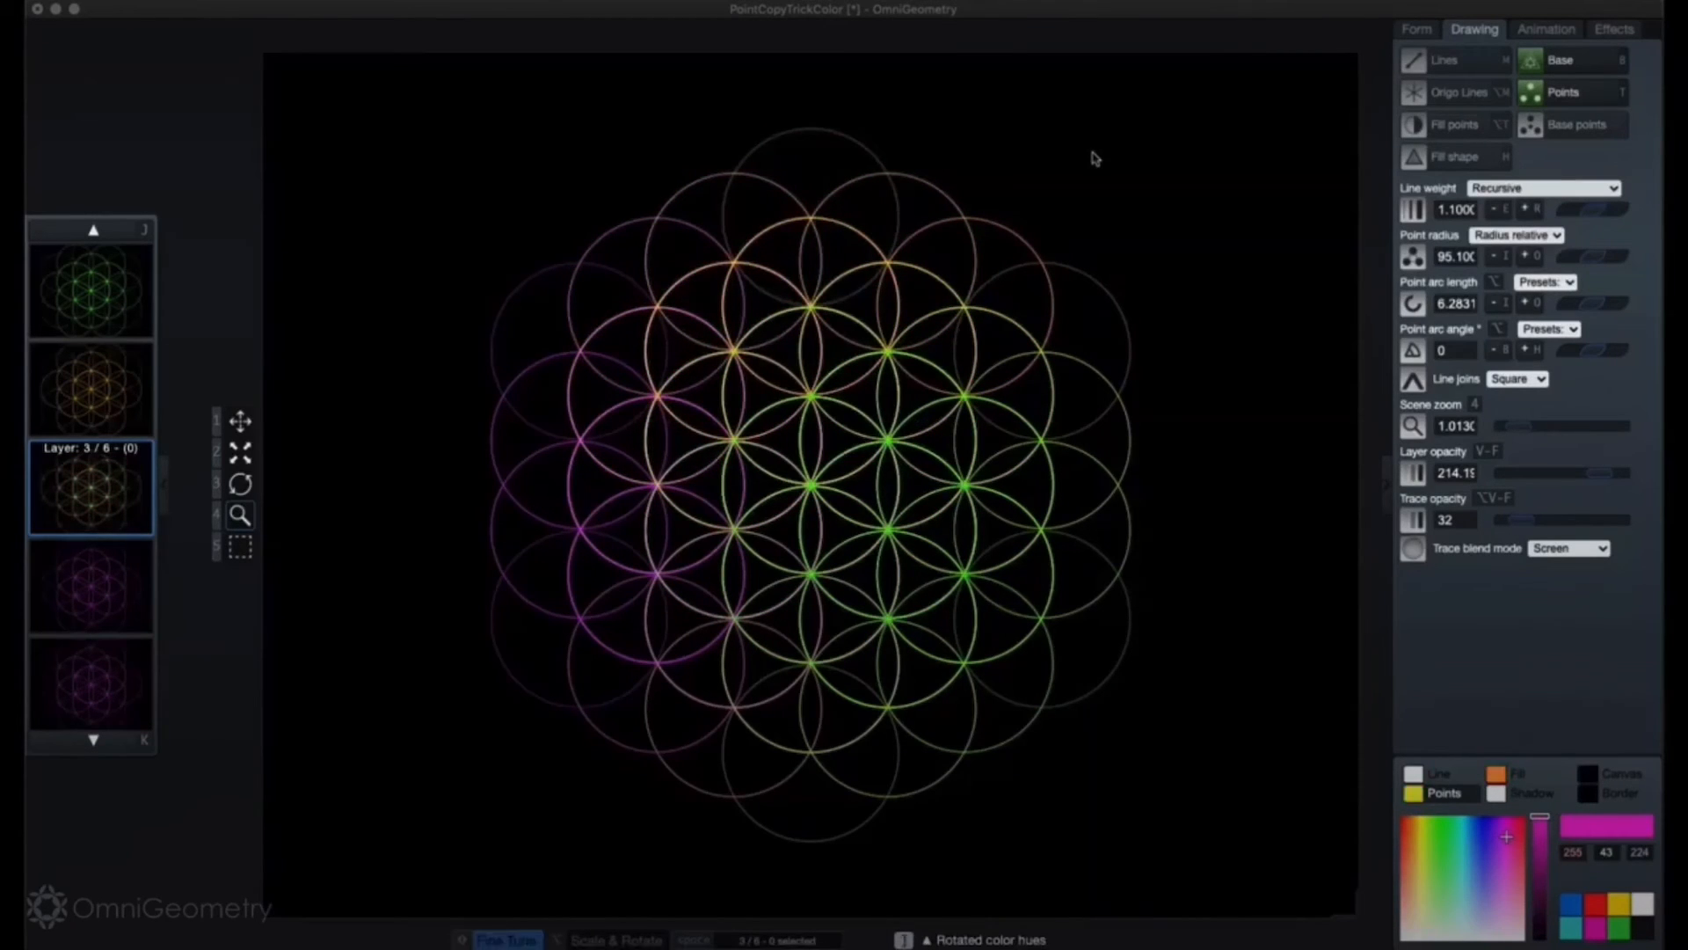
Step: Rotate the hue of layer 4 from purple to teal green, and the hue of layer 5 to cyan blue
key("k")
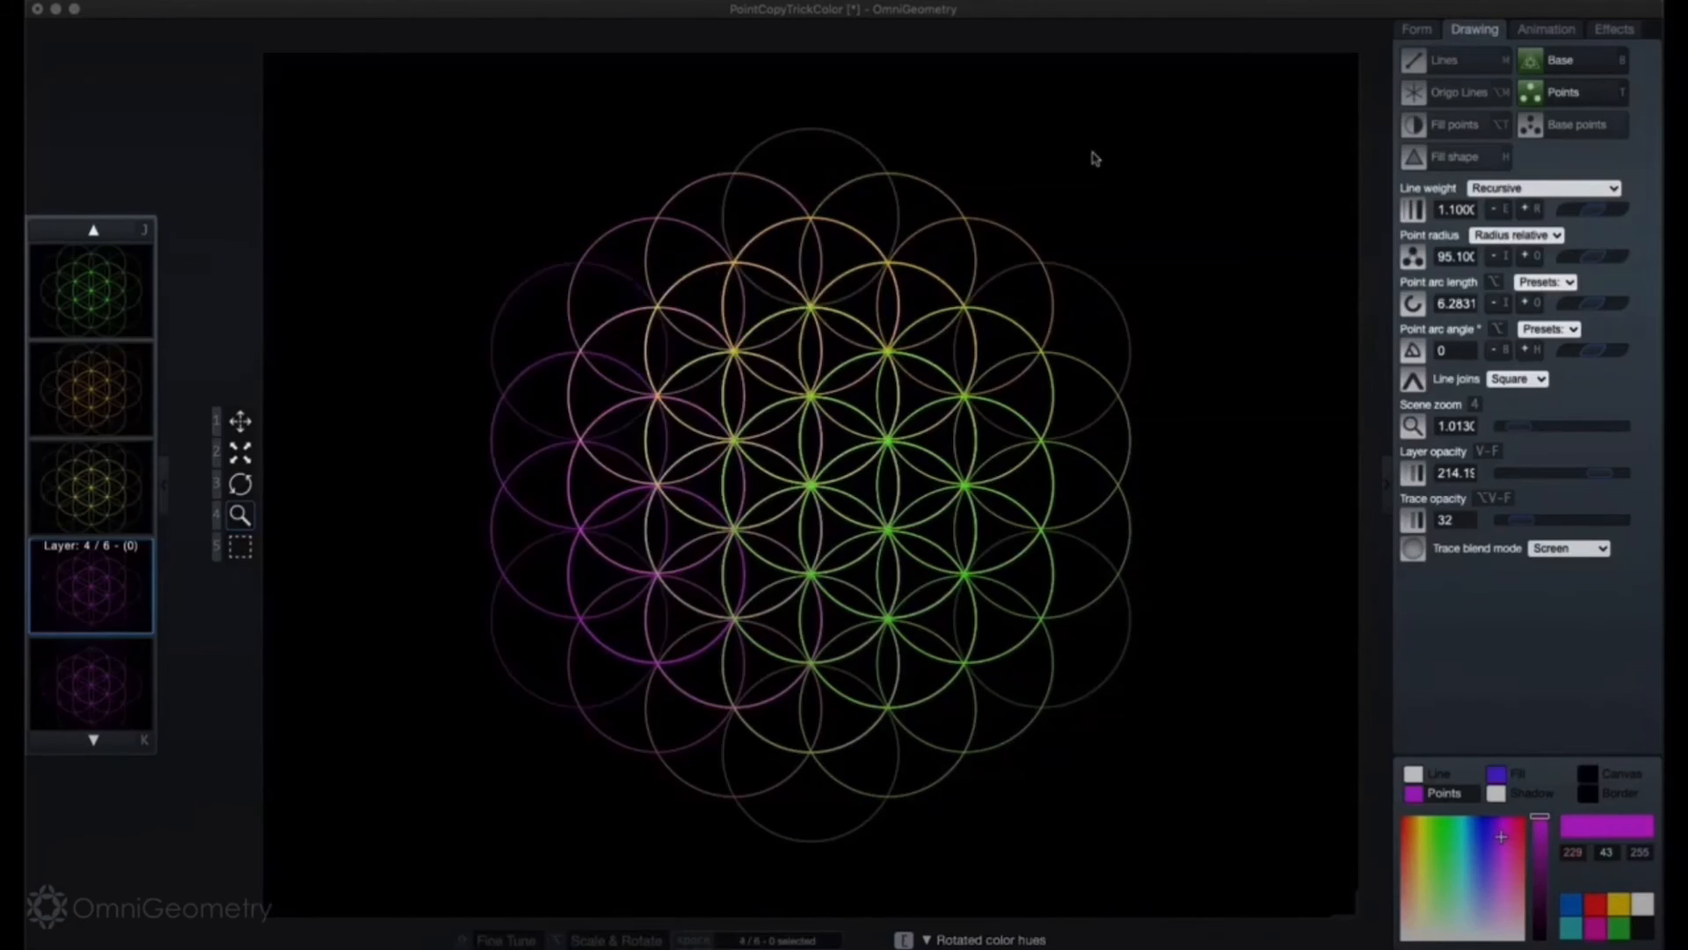
key("bracketright")
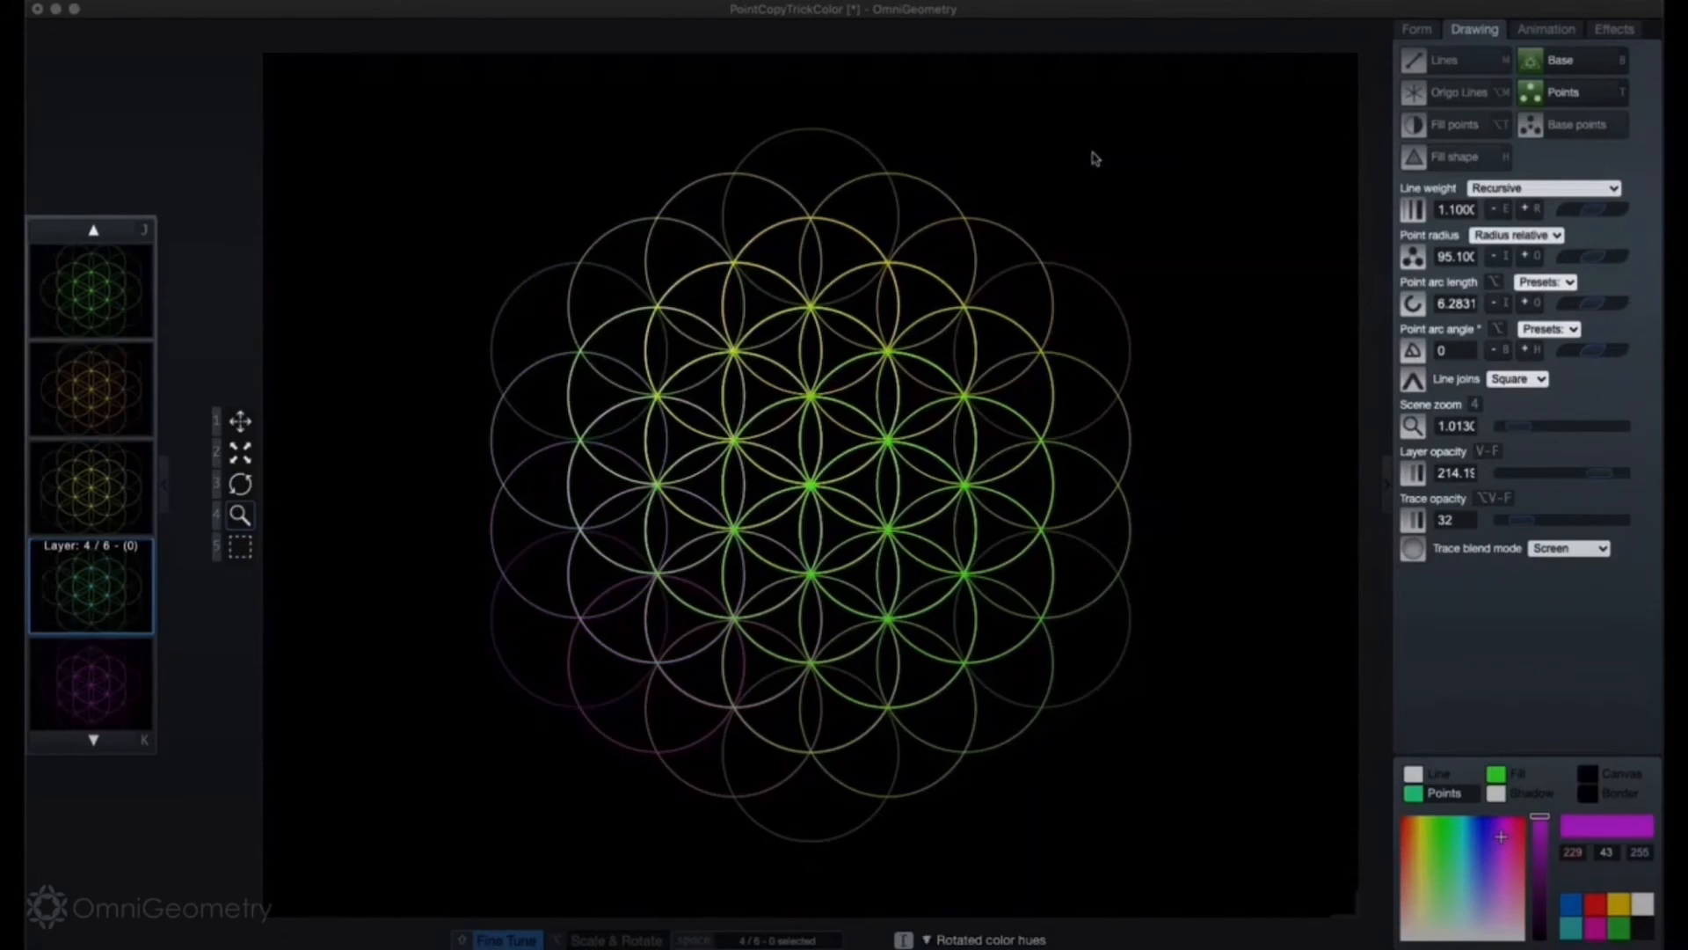
key("k")
key("bracketright")
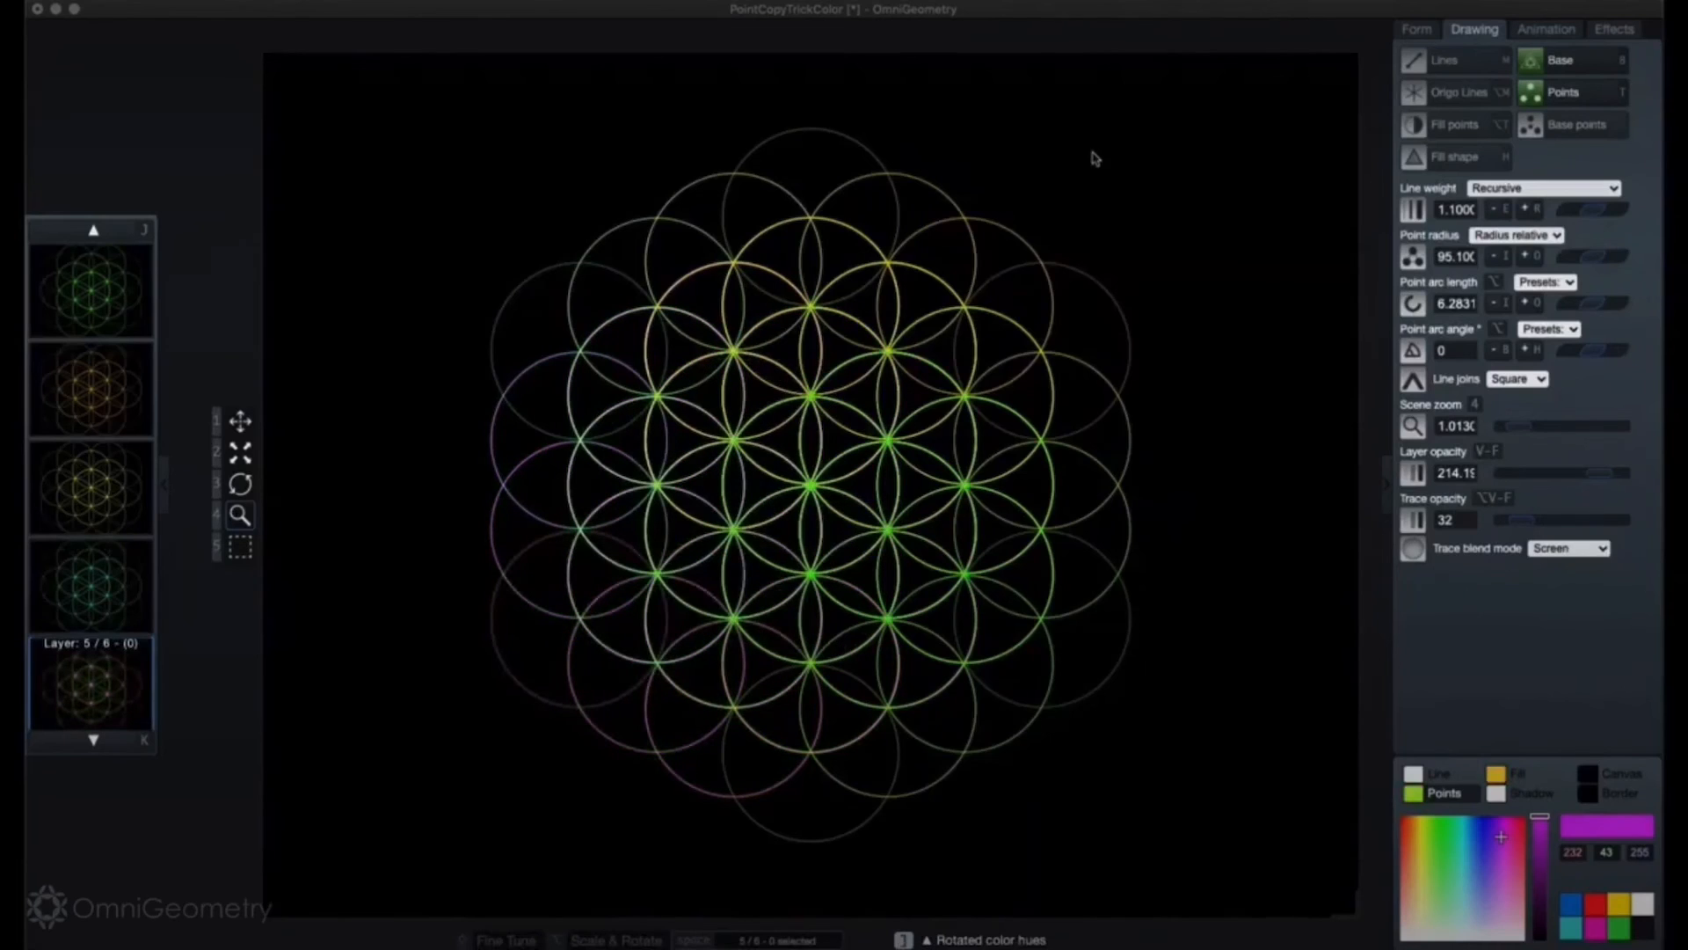
key("bracketright")
key("bracketright")
Step: Select layer 6 and rotate its hue to teal green, RGB 43, 255, 178
key("k")
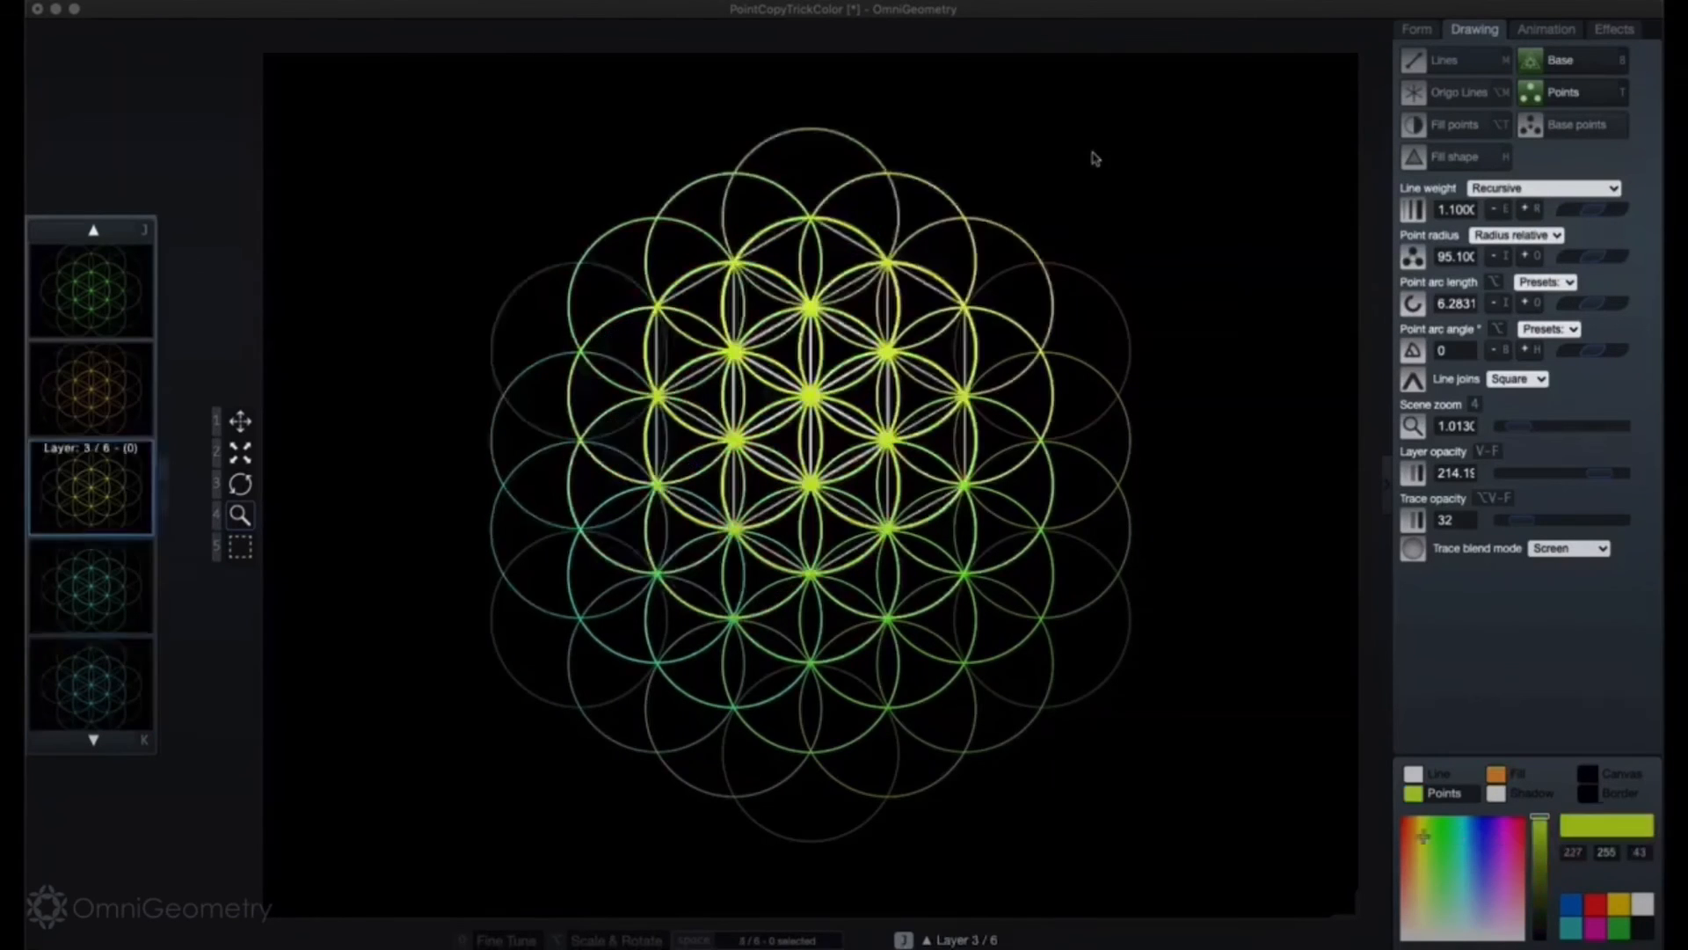
key("k")
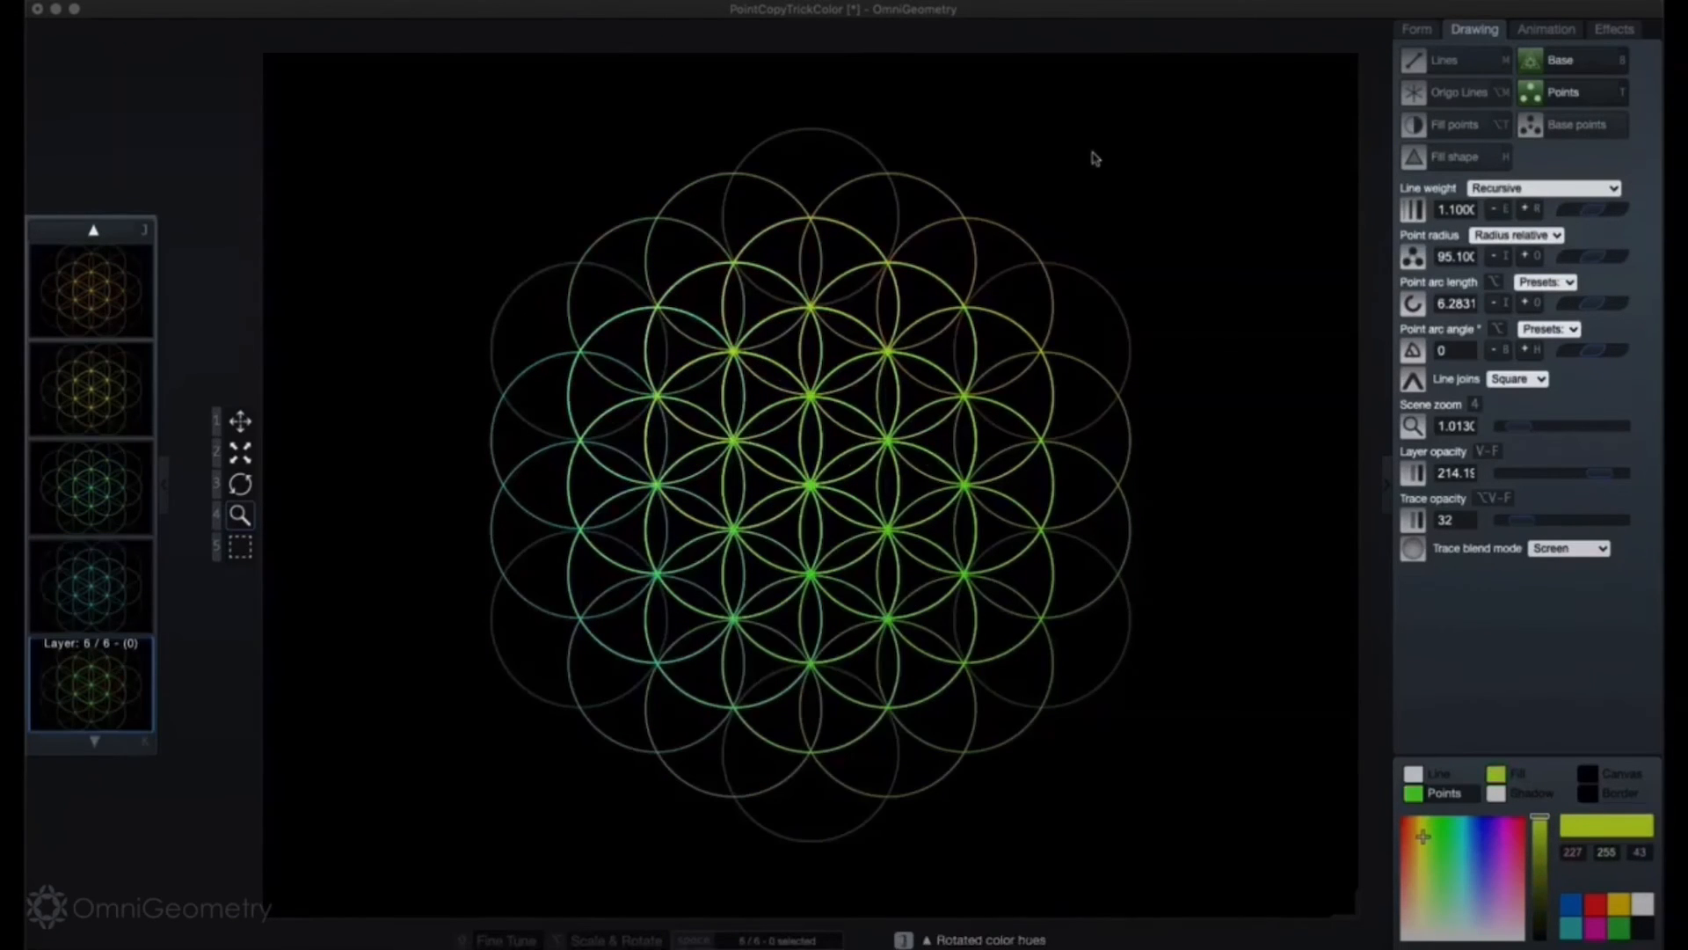
key("bracketleft")
key("bracketleft")
key("bracketleft")
key("bracketleft")
key("bracketleft")
Step: Select all six layers and rotate their hues together around the color wheel to a red-to-cyan range
key("space")
key("space")
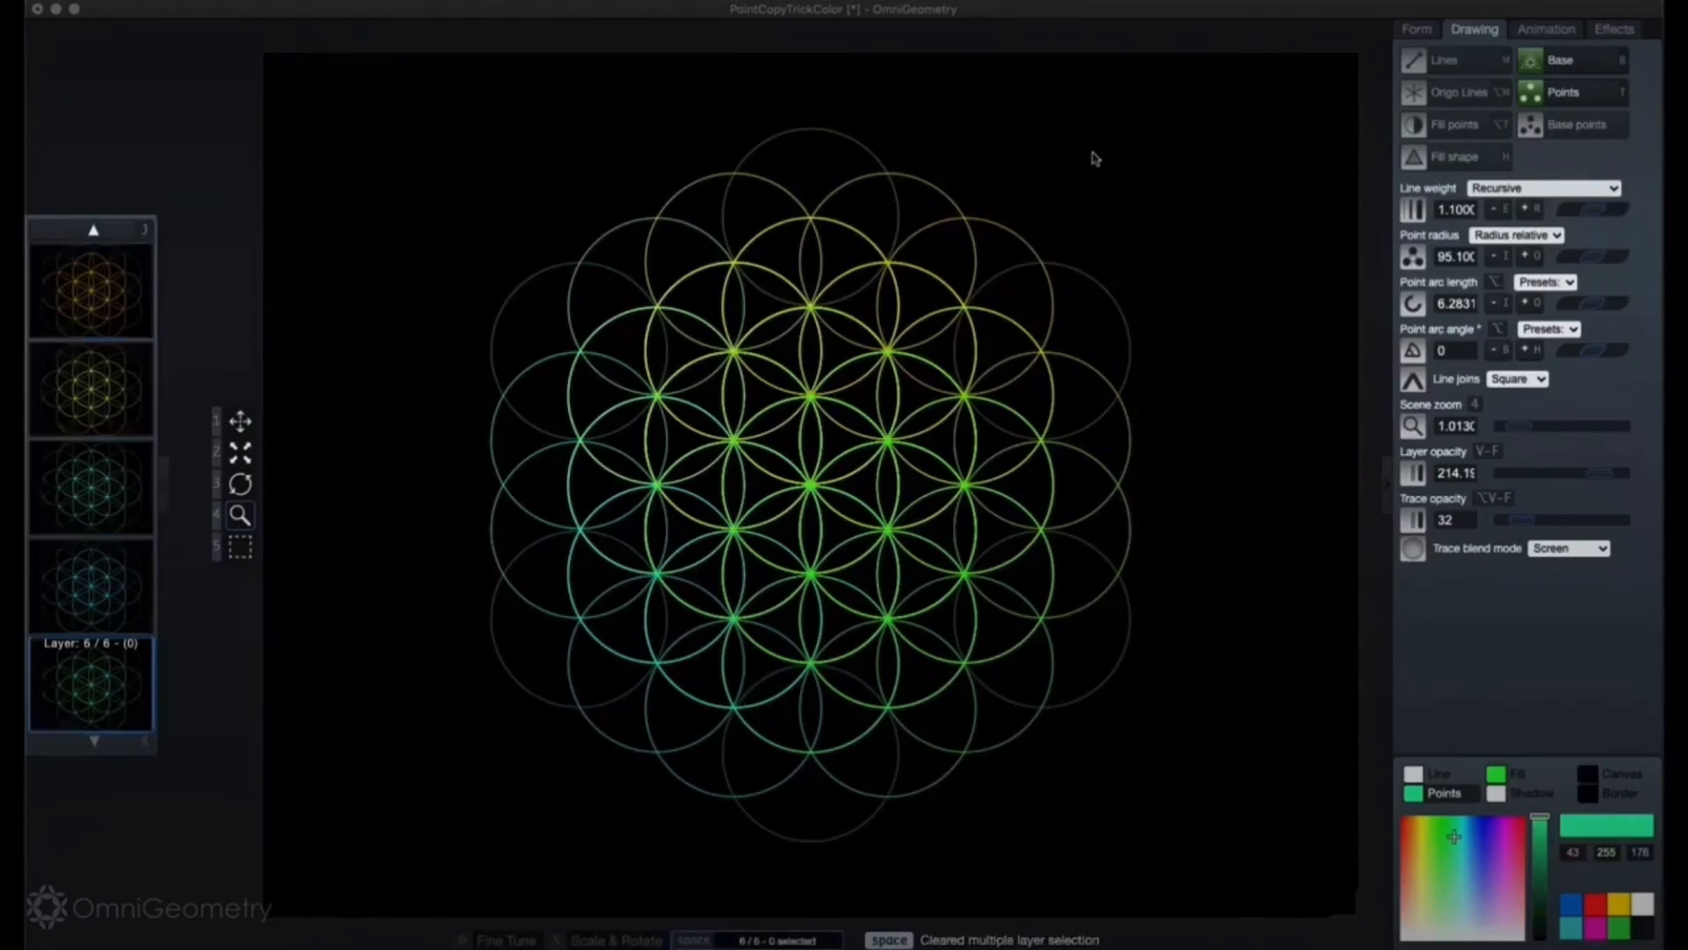
key("space")
key("bracketright")
key("bracketright")
key("bracketright")
key("bracketright")
key("bracketright")
key("bracketright")
key("bracketright")
key("bracketright")
key("bracketright")
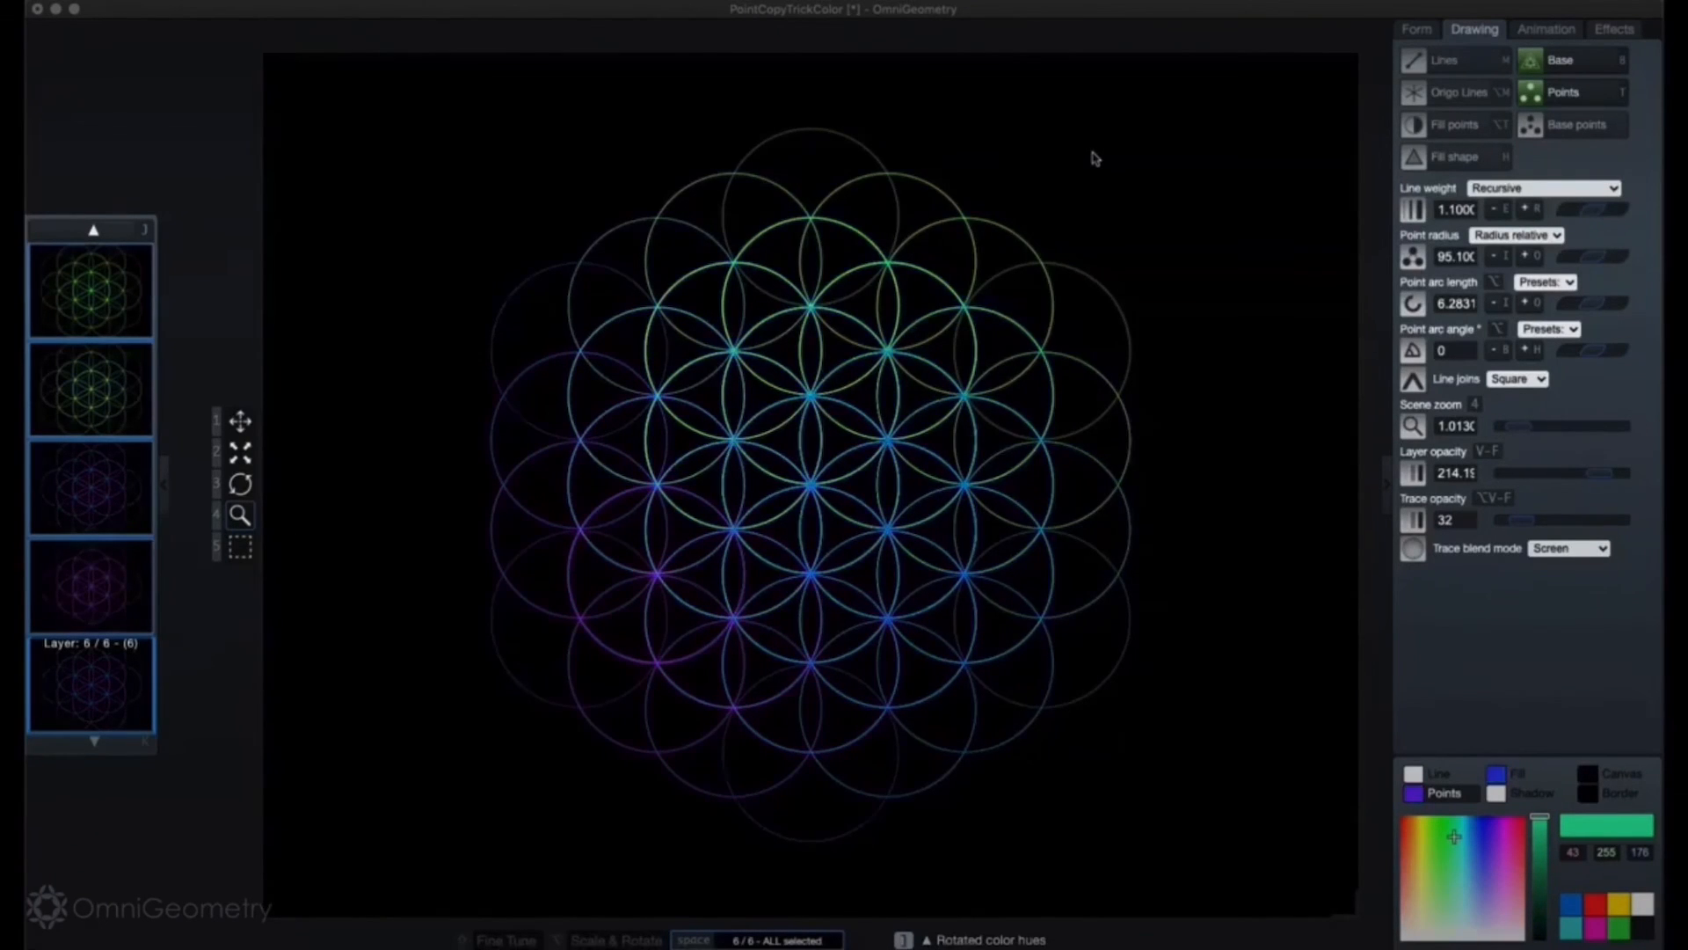
key("bracketright")
key("bracketright")
key("bracketright")
key("bracketright")
key("bracketright")
key("bracketright")
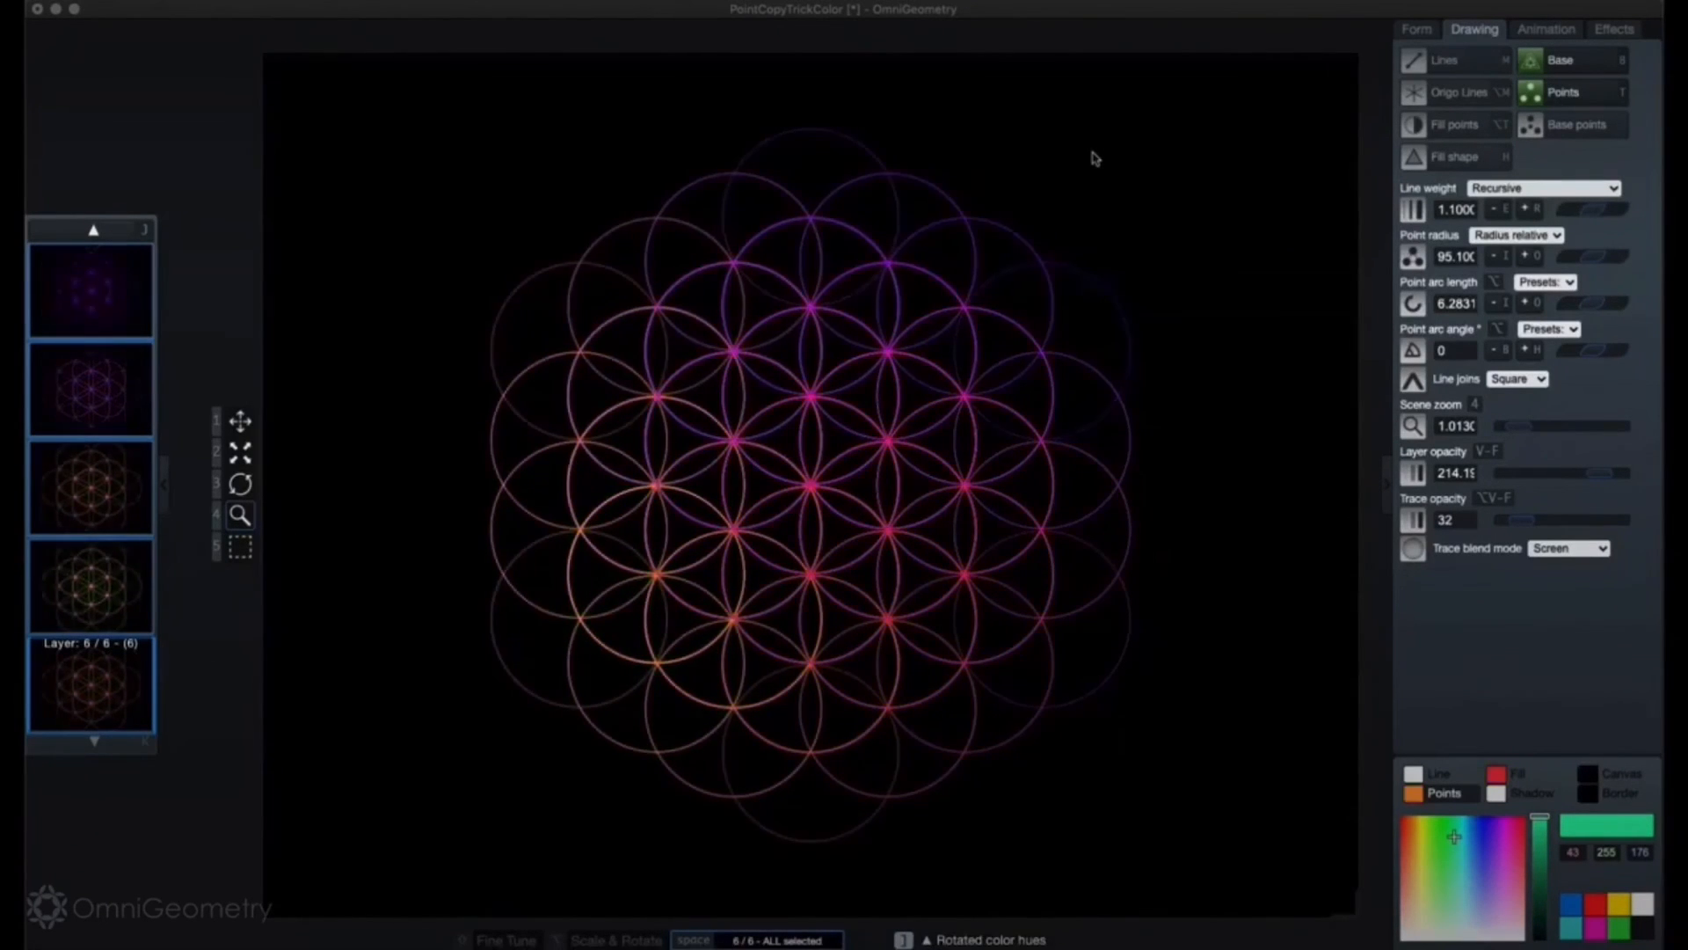
key("bracketright")
key("bracketright")
key("bracketright")
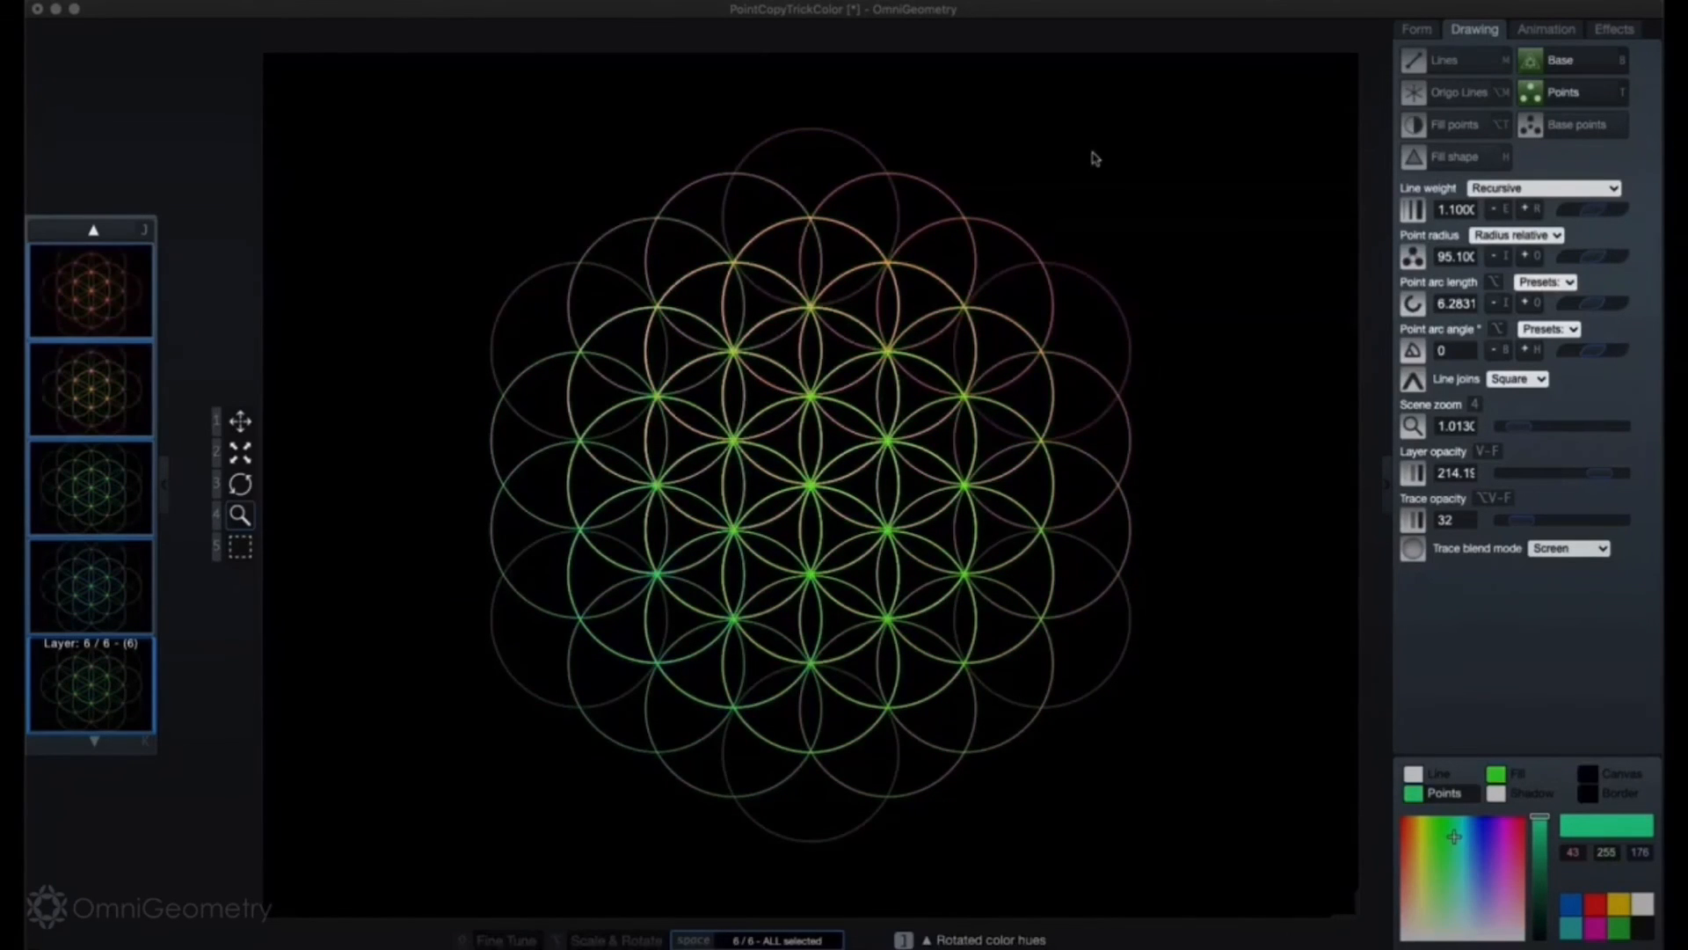
Step: Fine-tune the hues of all layers to a green-to-violet range and clear the multiple layer selection
key("shift+bracketright")
key("shift+bracketright")
key("shift+bracketright")
key("shift+bracketright")
key("shift+bracketright")
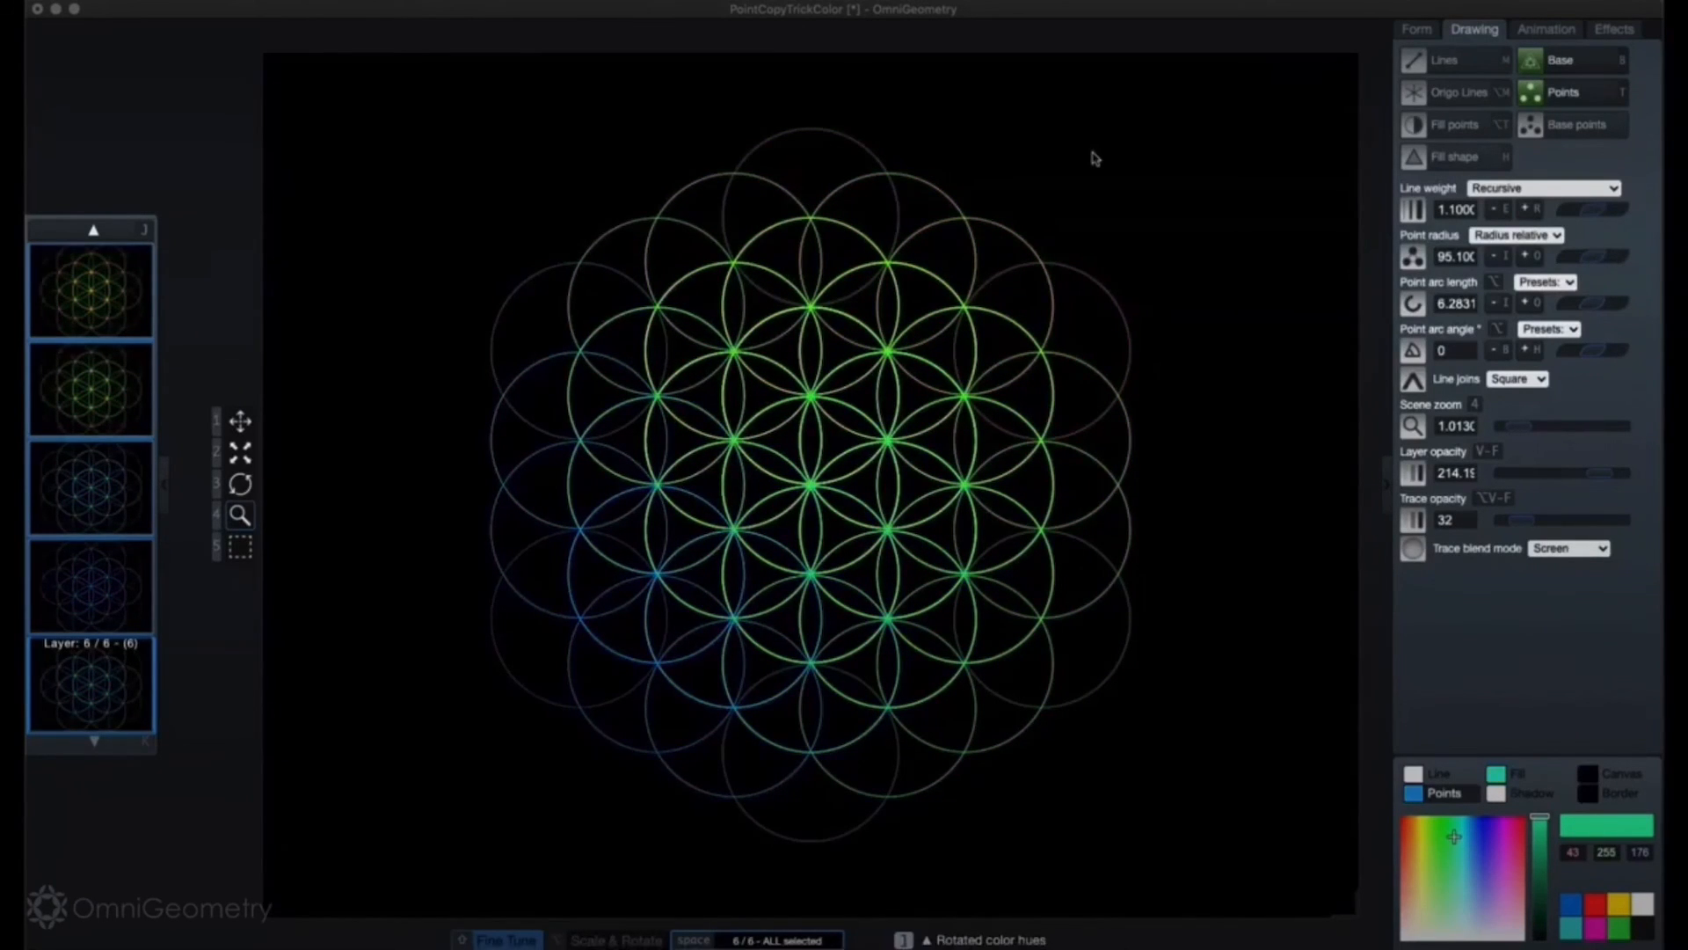
key("shift+bracketright")
key("shift+bracketright")
key("shift+bracketright")
key("shift+bracketright")
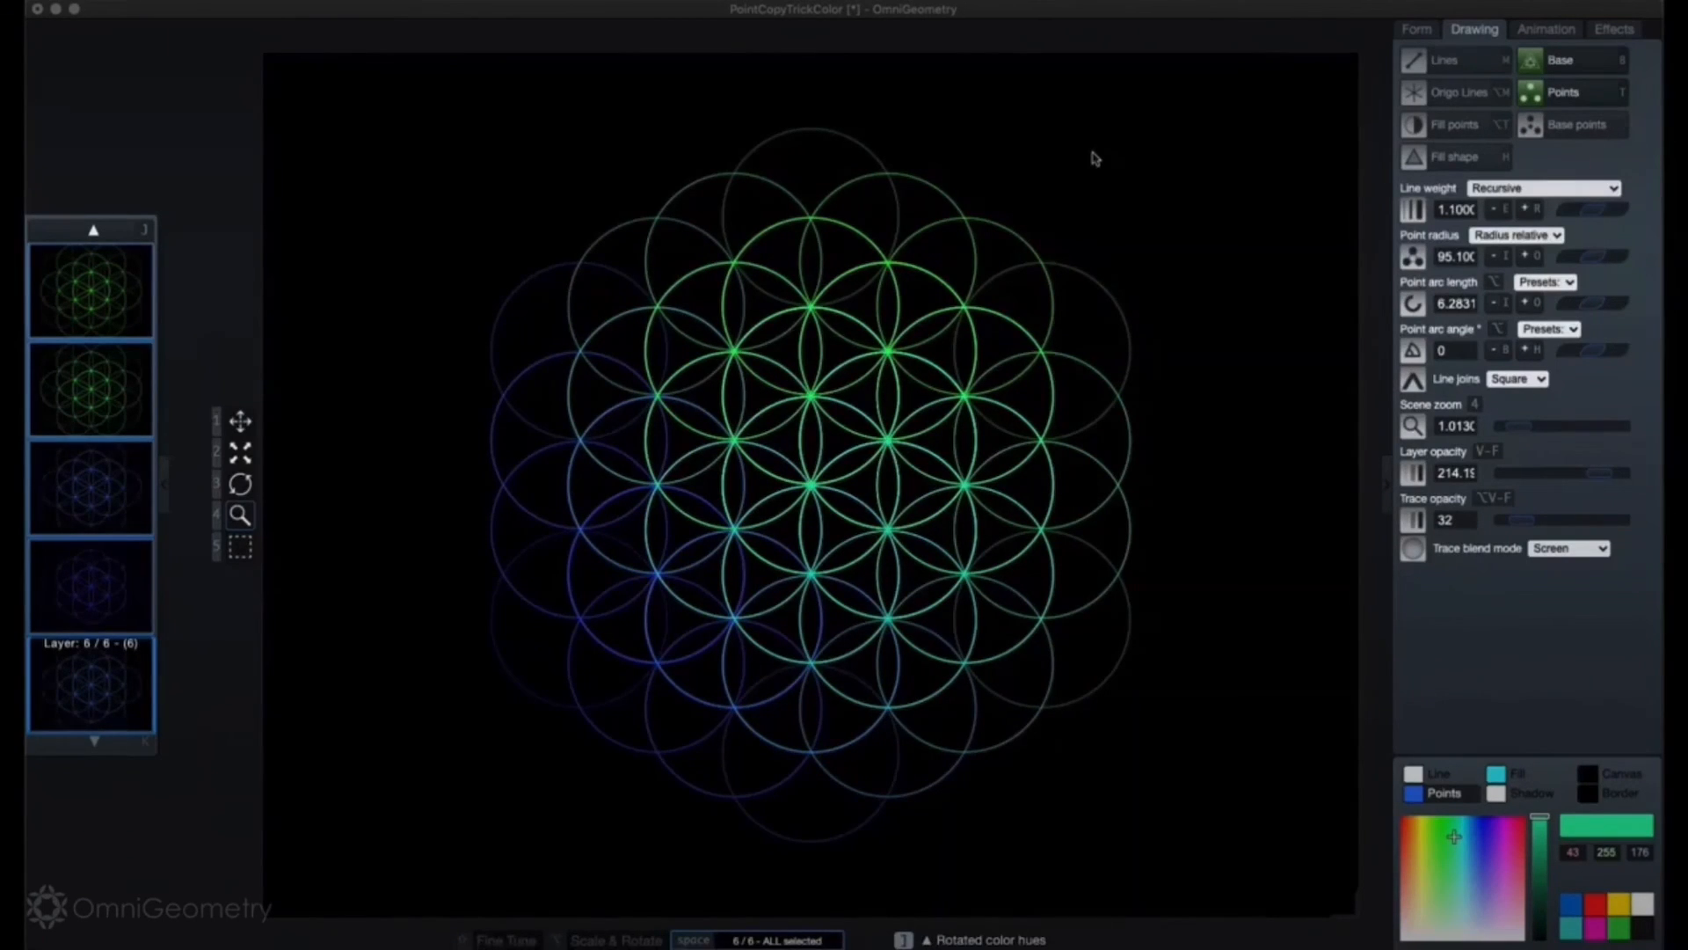
key("space")
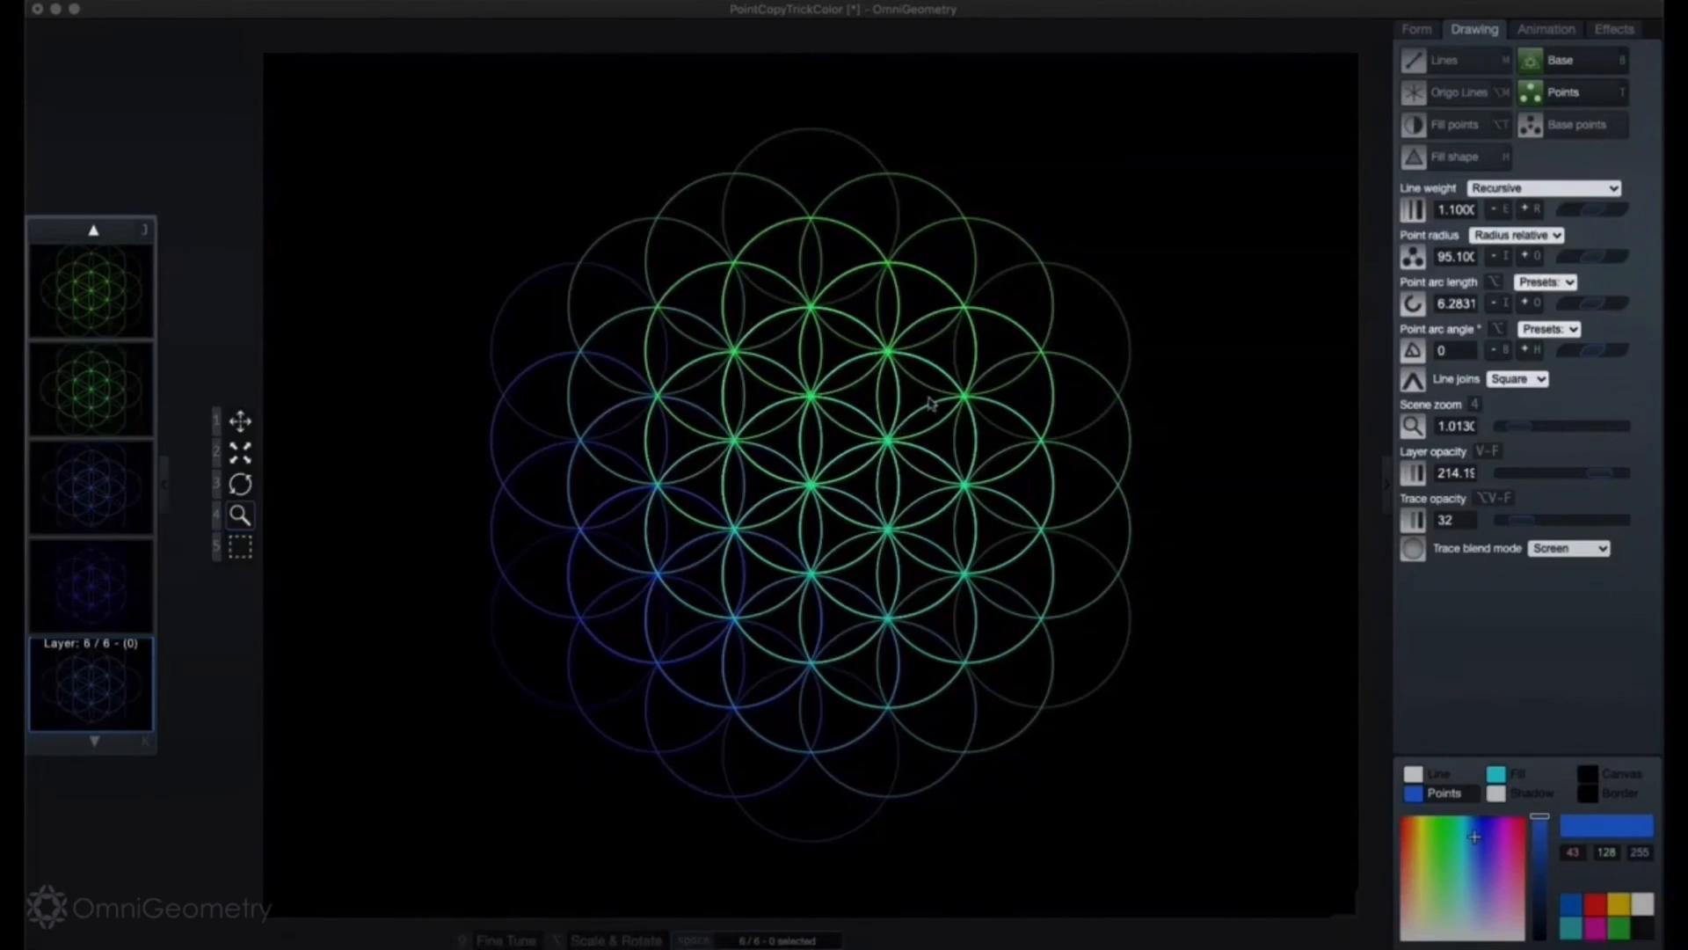
Step: Select all layers and reduce their child radius, fine-tuning it to 47.4
key("space")
key("w")
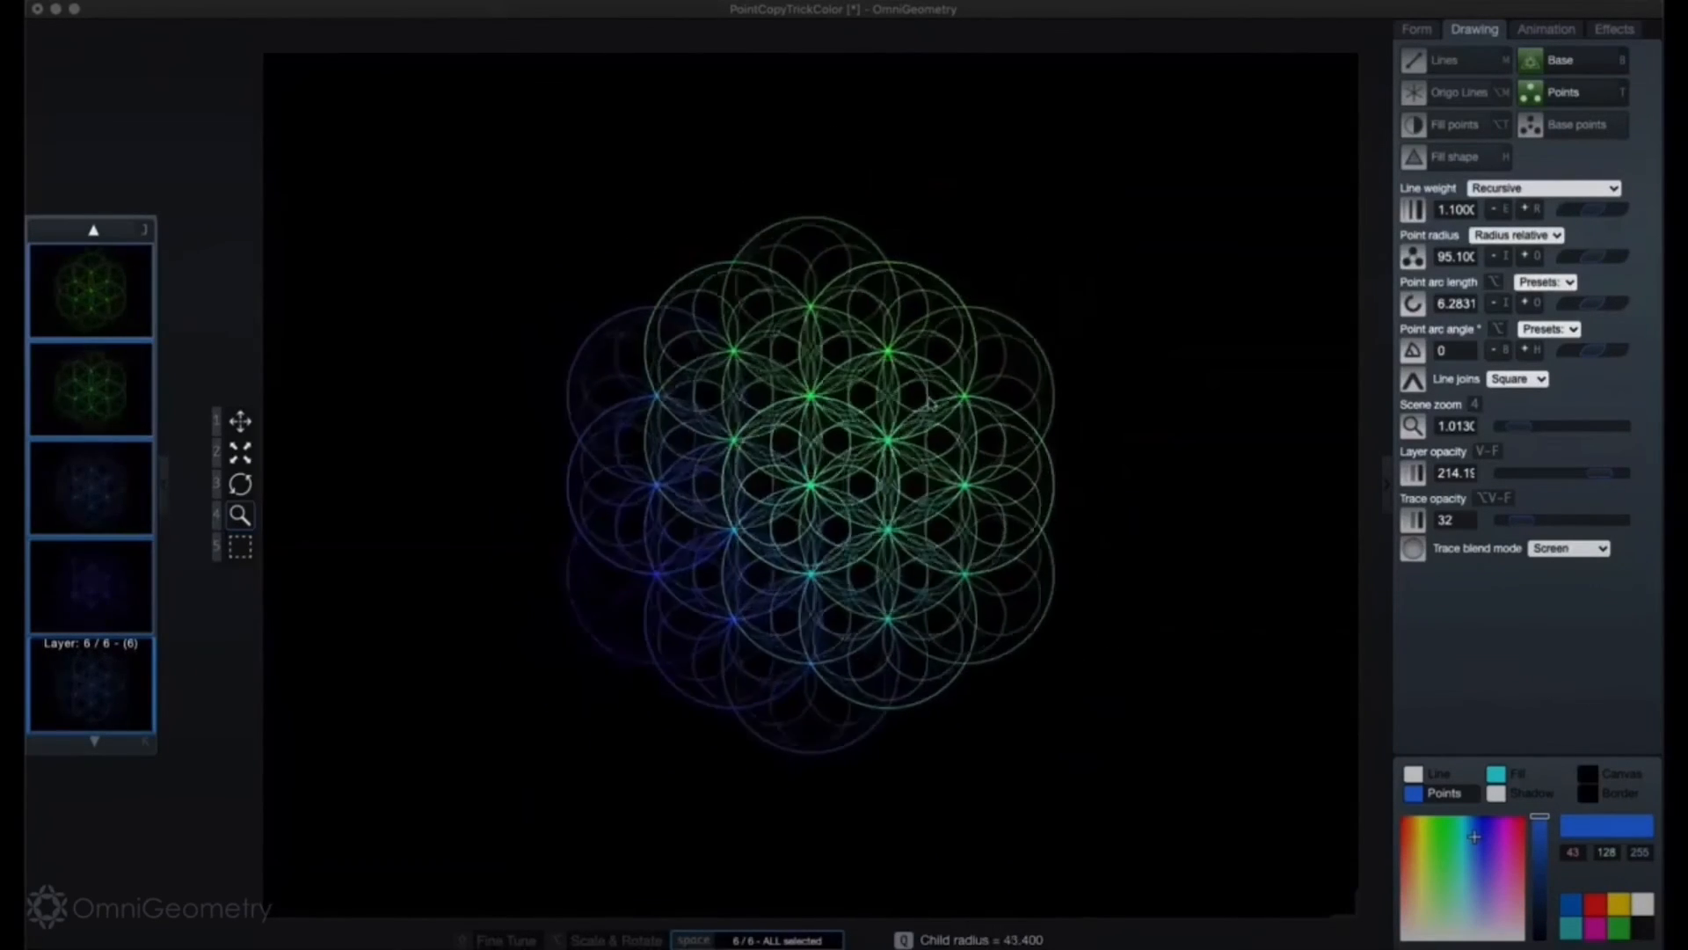
key("shift+w")
key("shift+w")
key("shift+w")
key("shift+w")
key("shift+w")
key("shift+w")
key("shift+w")
key("shift+w")
key("shift+w")
key("shift+w")
key("shift+w")
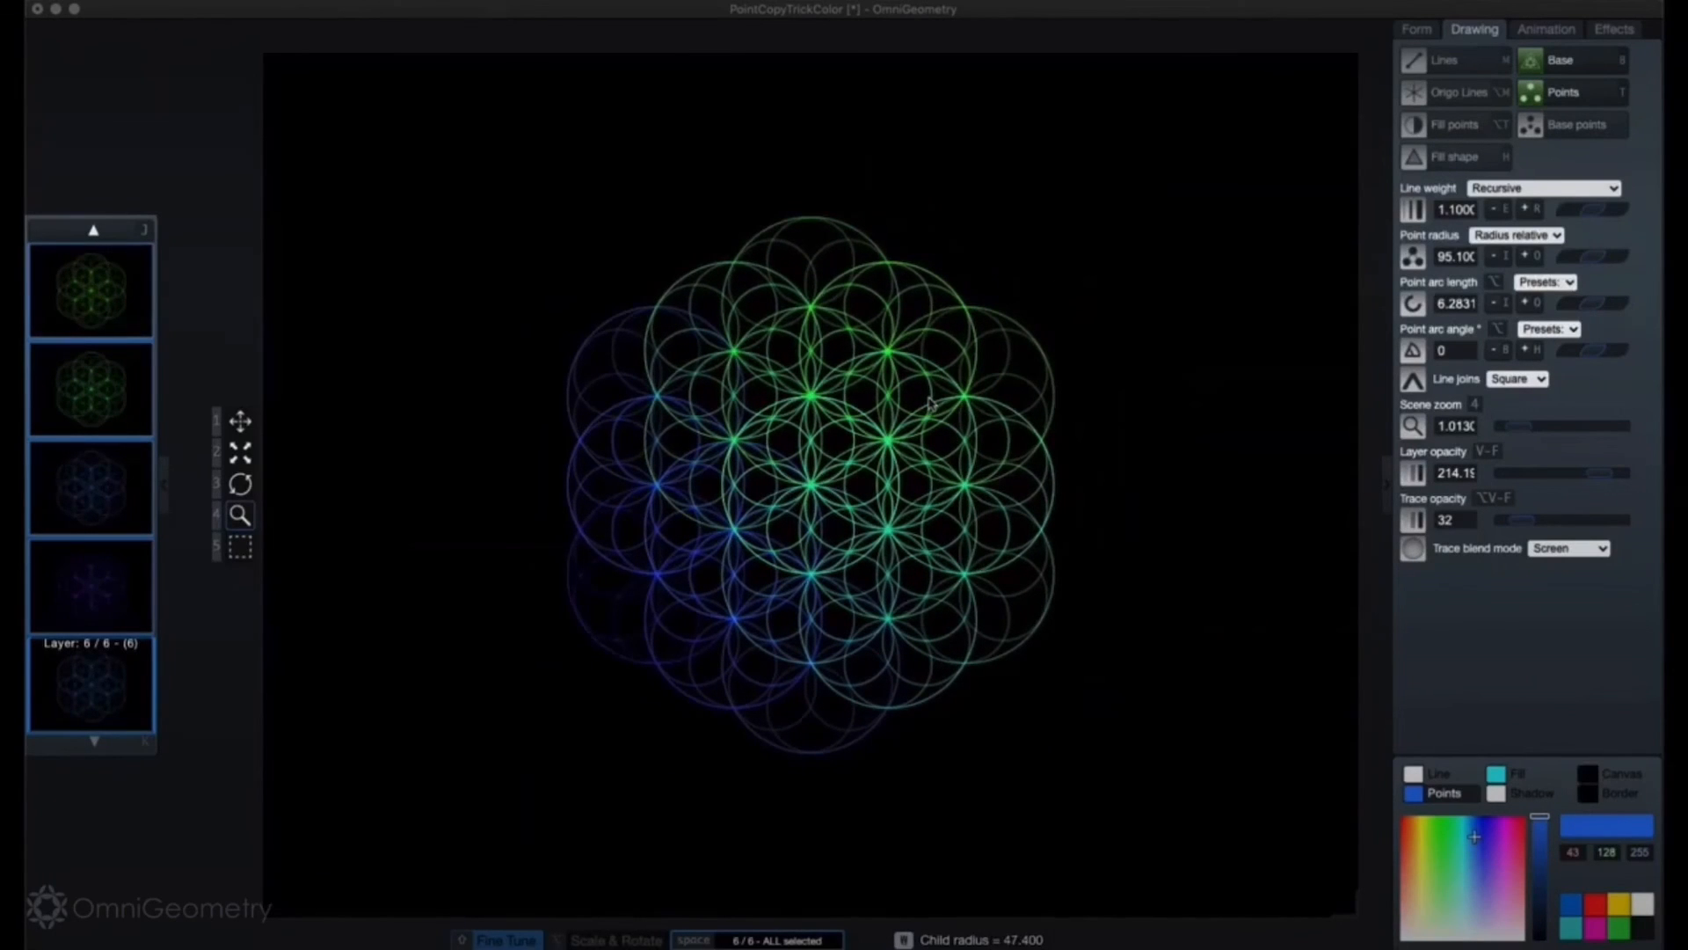
Step: Enlarge the child radius of all layers to 96.8, restoring the overlapping Flower of Life pattern
key("w")
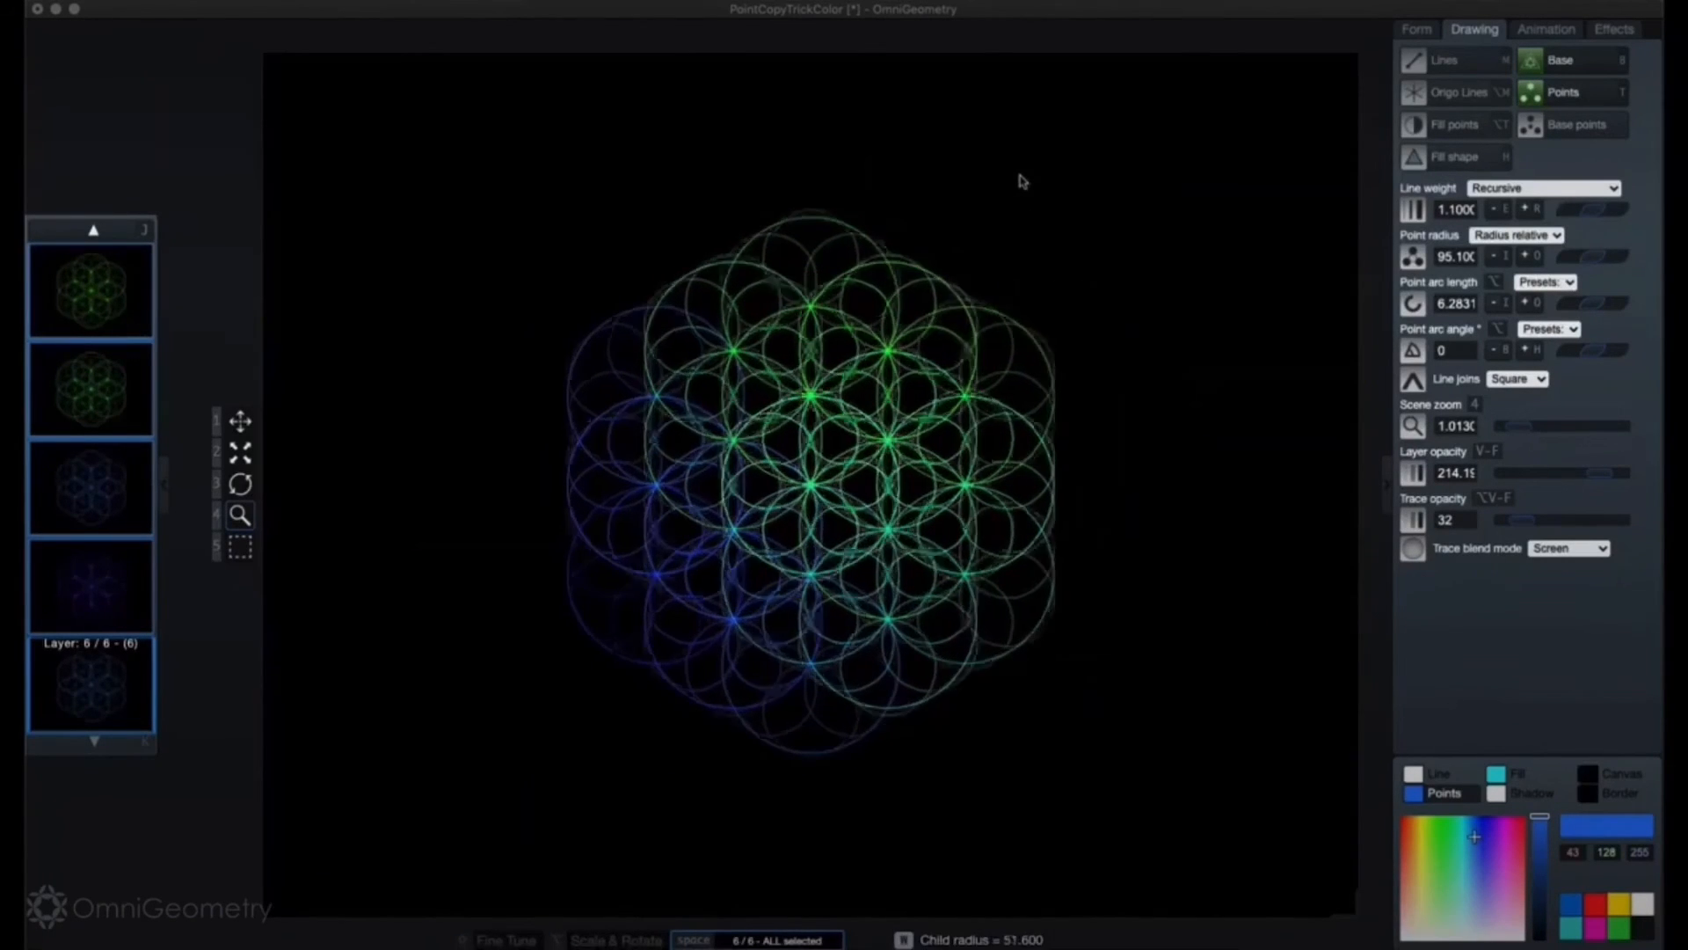
key("shift+q")
key("shift+q")
key("shift+q")
key("shift+q")
key("shift+q")
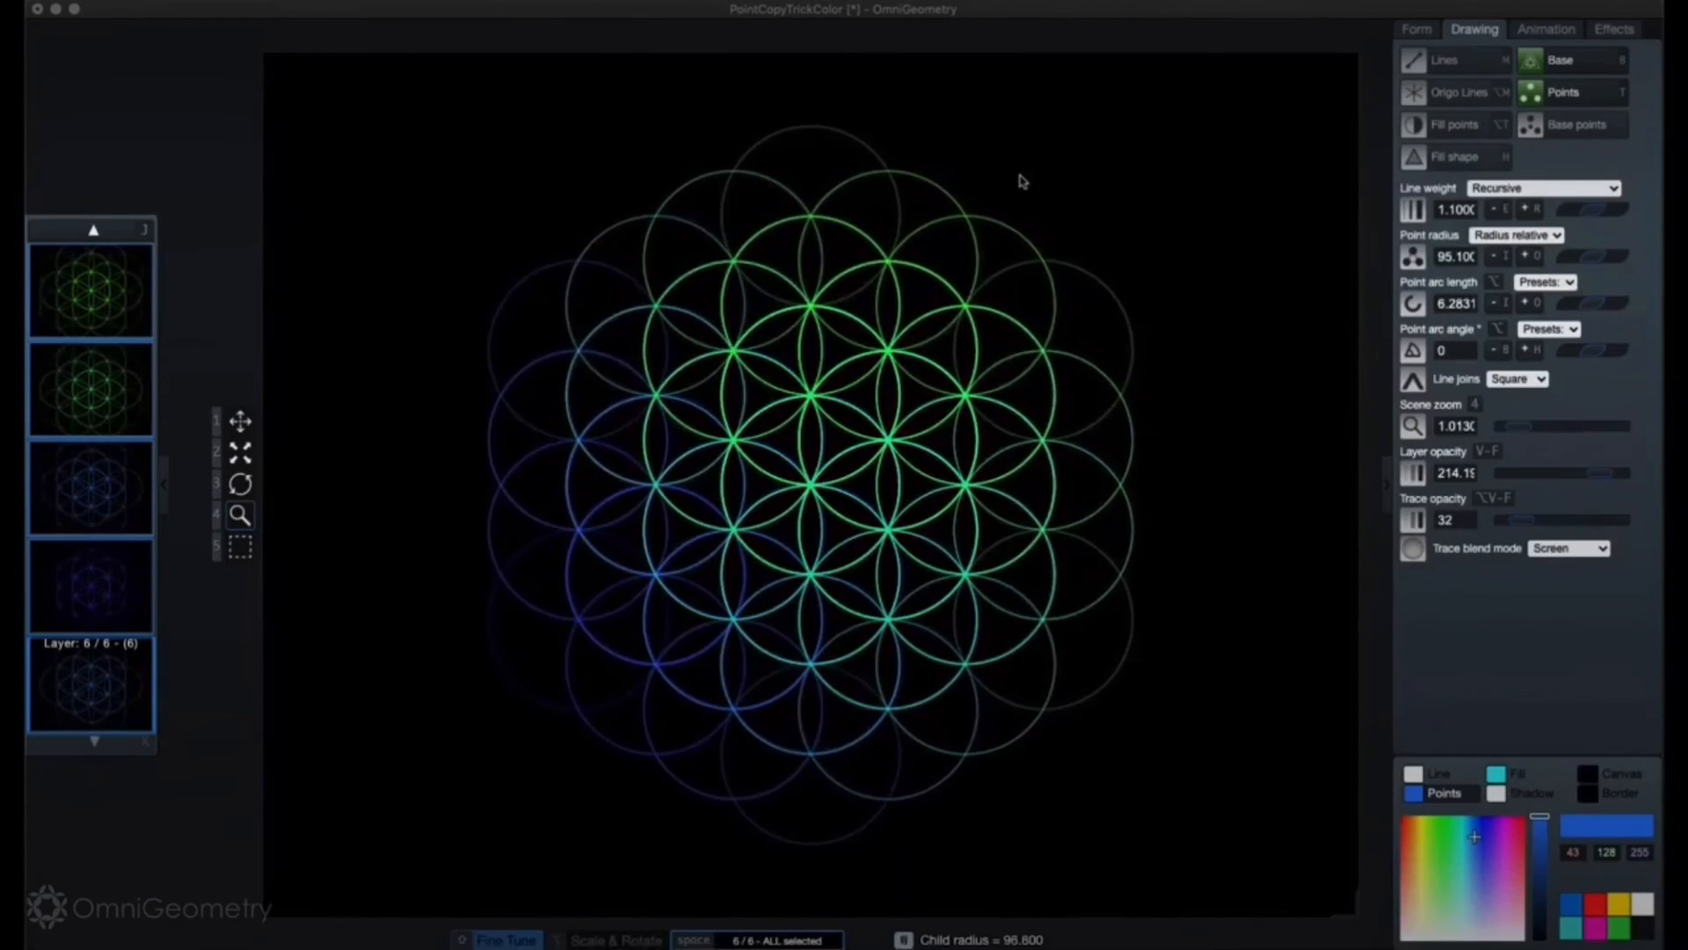
left_click_drag(836, 9, 841, 21)
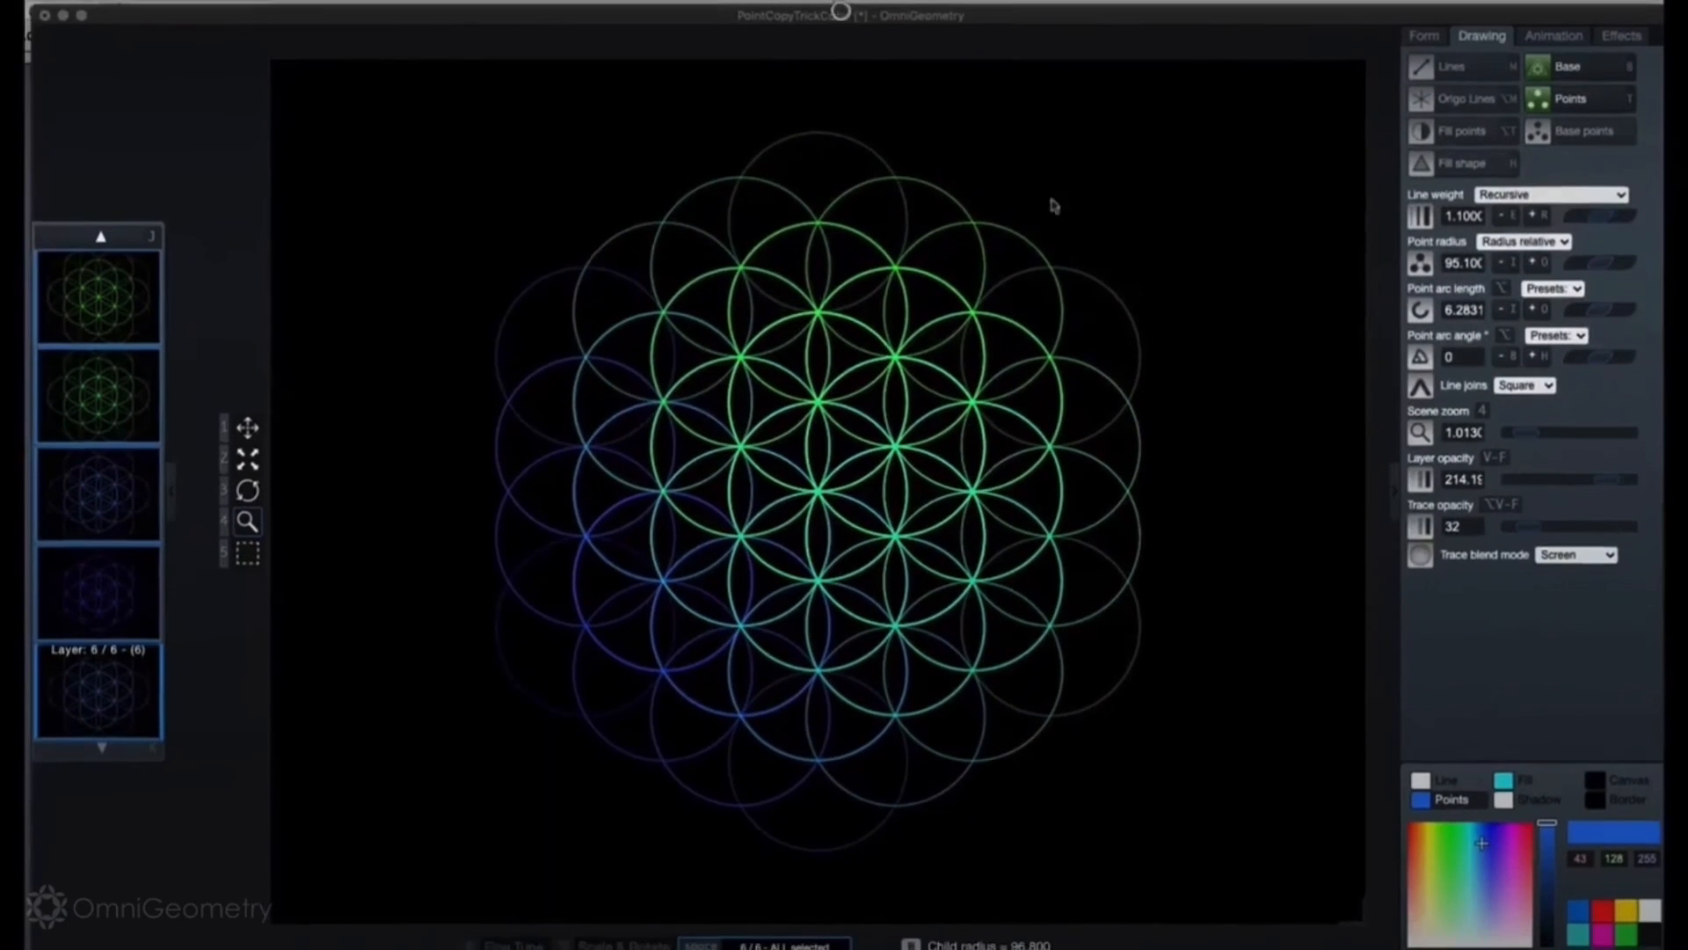